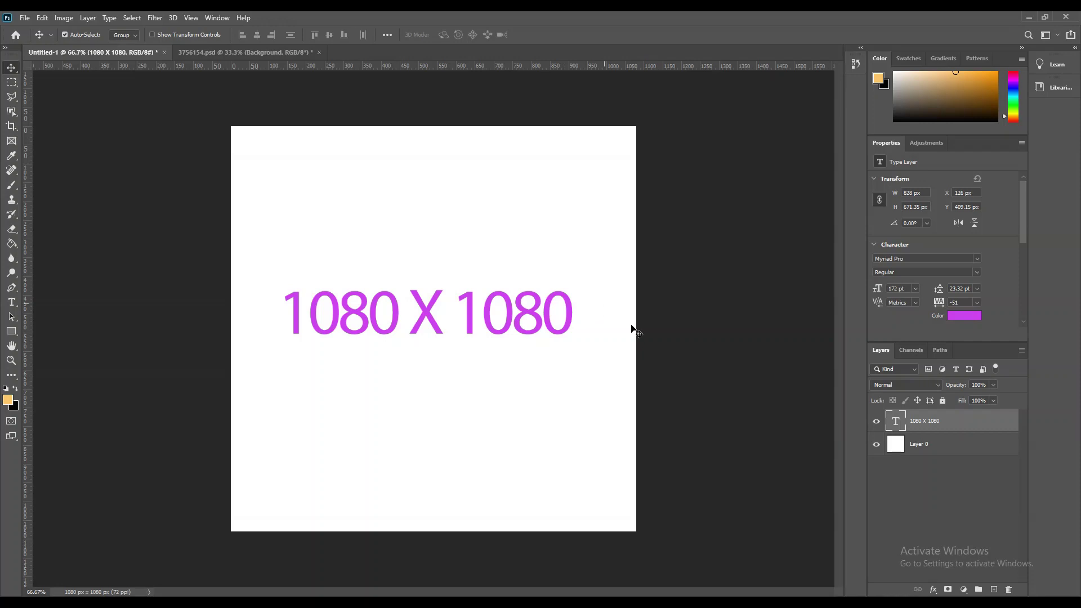
Marquee-select the whole 1080x1080 canvas and add an empty Layer 1 above the text.
key(m)
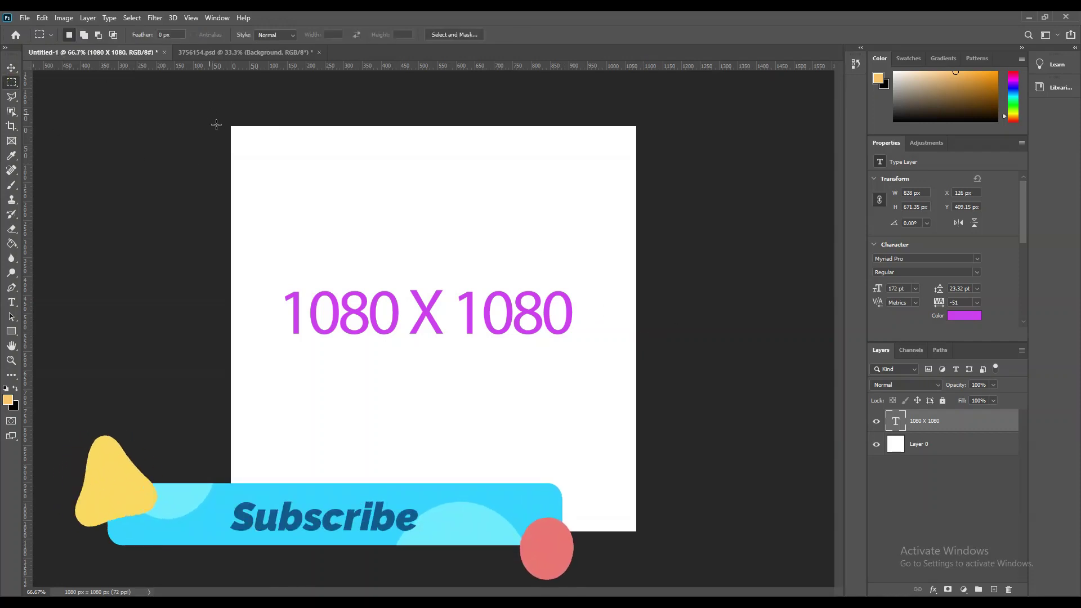
drag(216, 124, 676, 535)
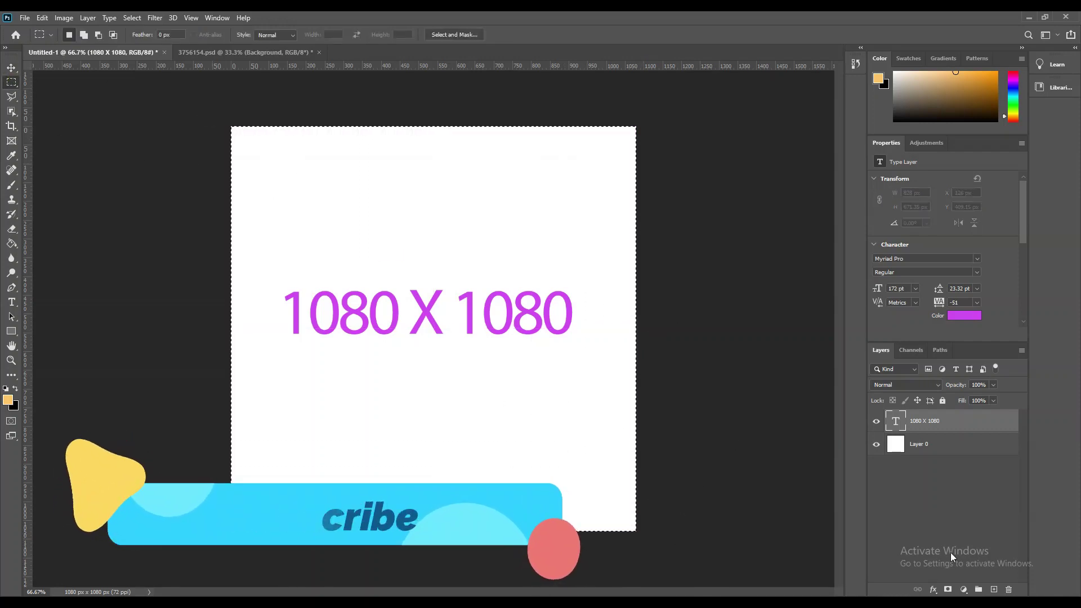
key(ctrl+shift+alt+n)
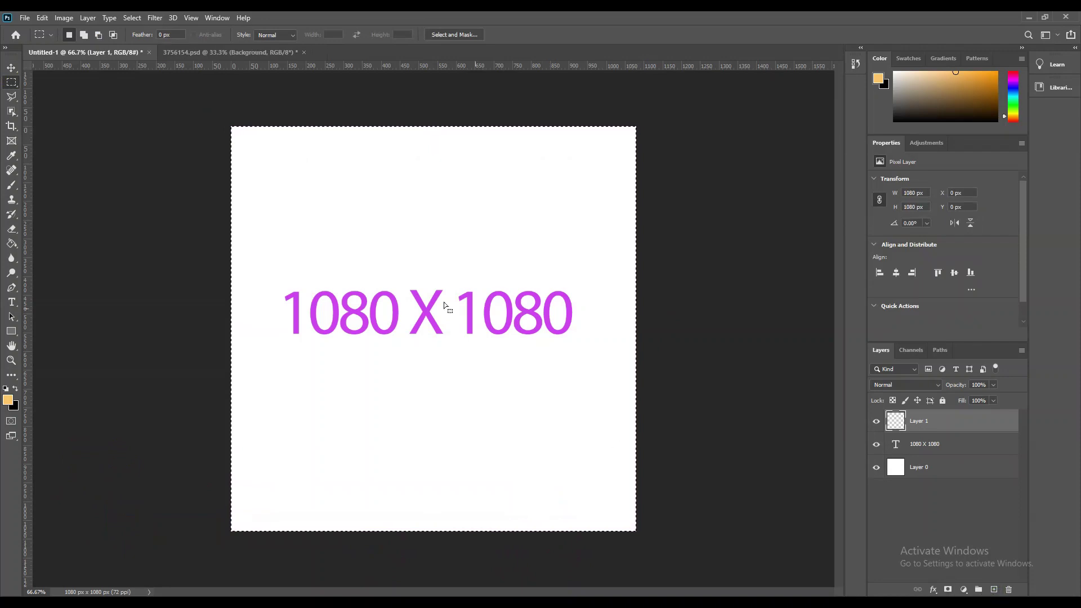
Set the foreground colour to bright yellow #ffea00.
click(7, 401)
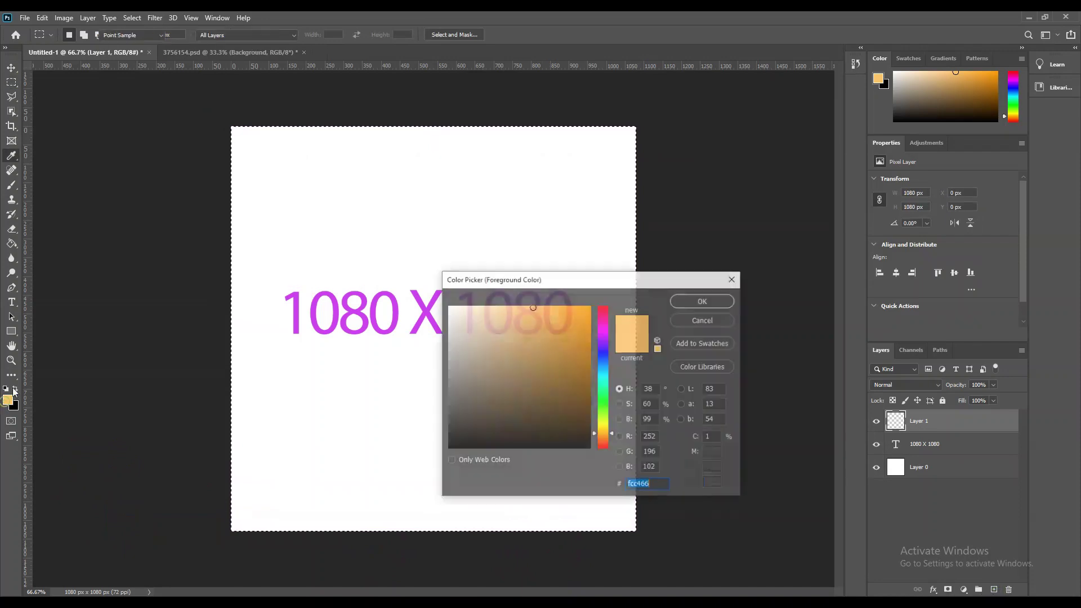
click(606, 428)
drag(606, 428, 606, 427)
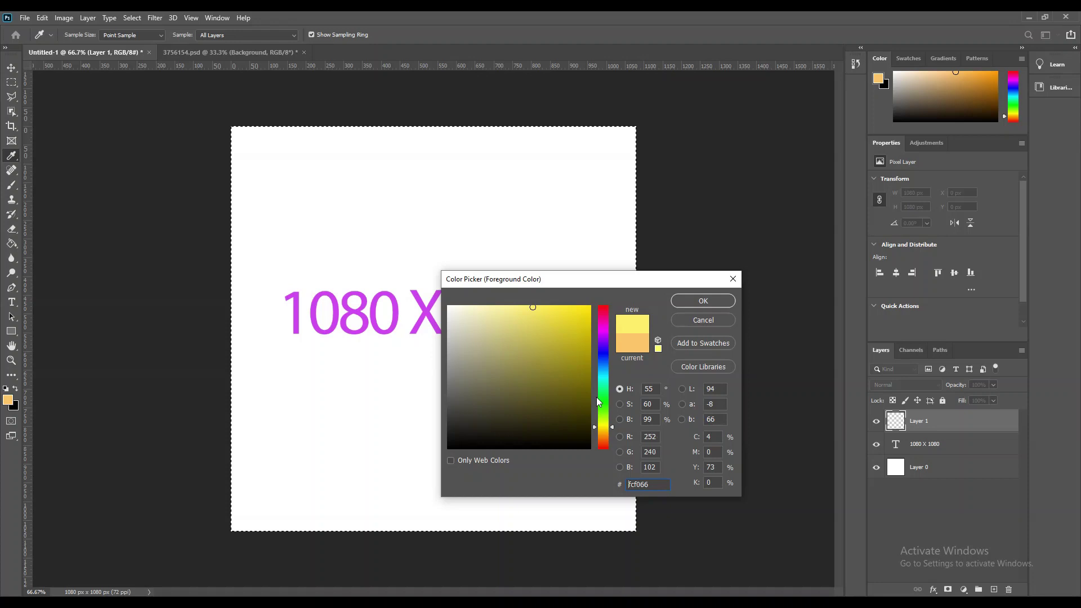
drag(581, 318, 590, 305)
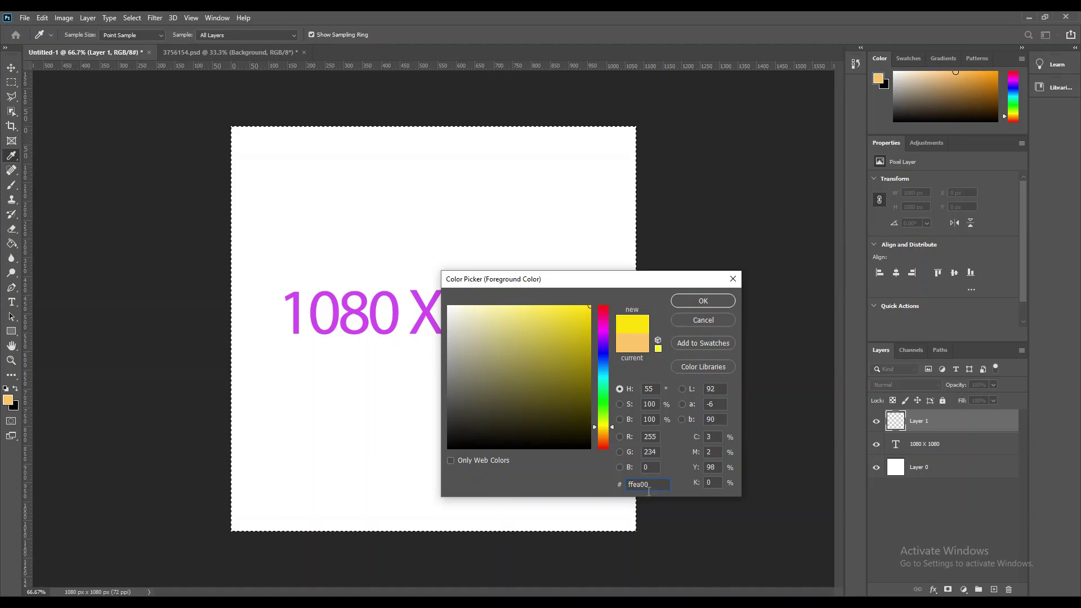
click(691, 301)
key(m)
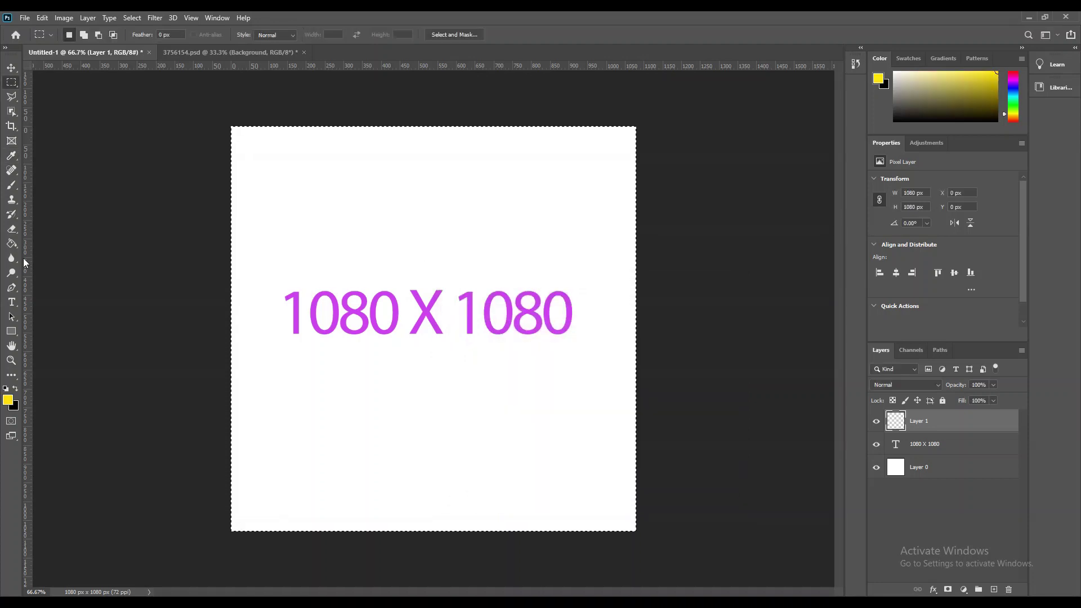
Fill the selected canvas on Layer 1 with the yellow, then deselect.
click(12, 244)
click(417, 260)
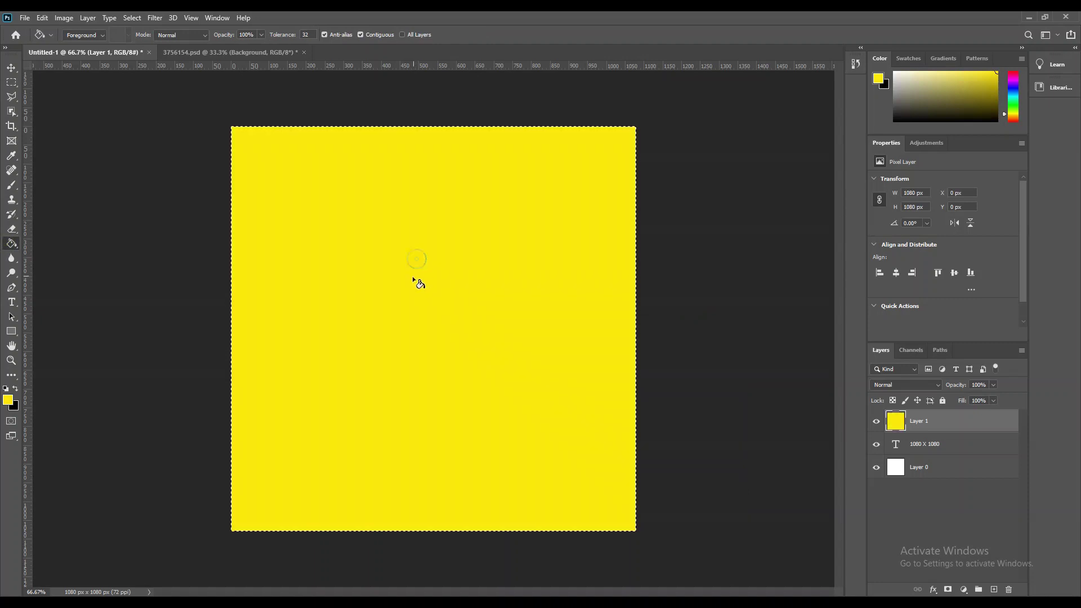
click(11, 82)
right_click(292, 198)
click(324, 206)
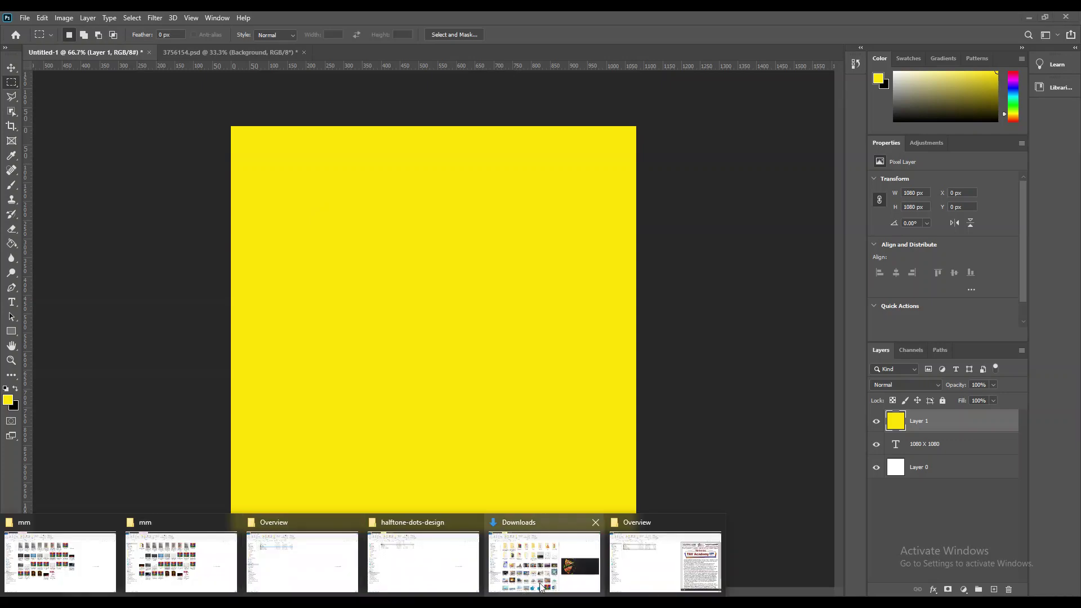
Drop USajQrUEUQ.jpg from Downloads onto the canvas and scale it into a full-width middle band.
click(543, 591)
mouse_move(506, 251)
mouse_down()
mouse_move(283, 532)
mouse_move(471, 348)
mouse_up()
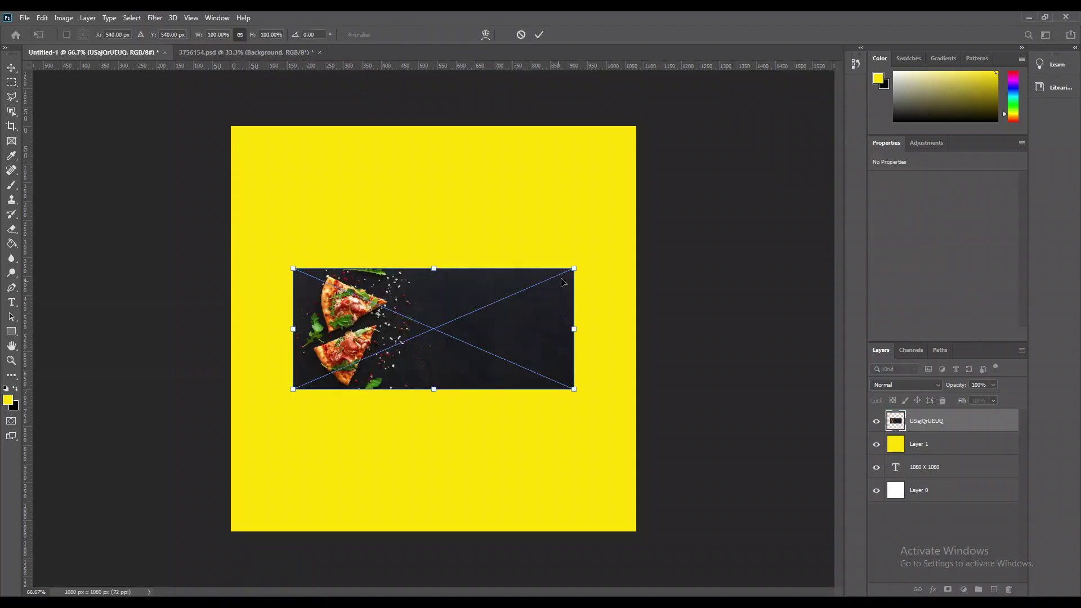
drag(573, 267, 773, 107)
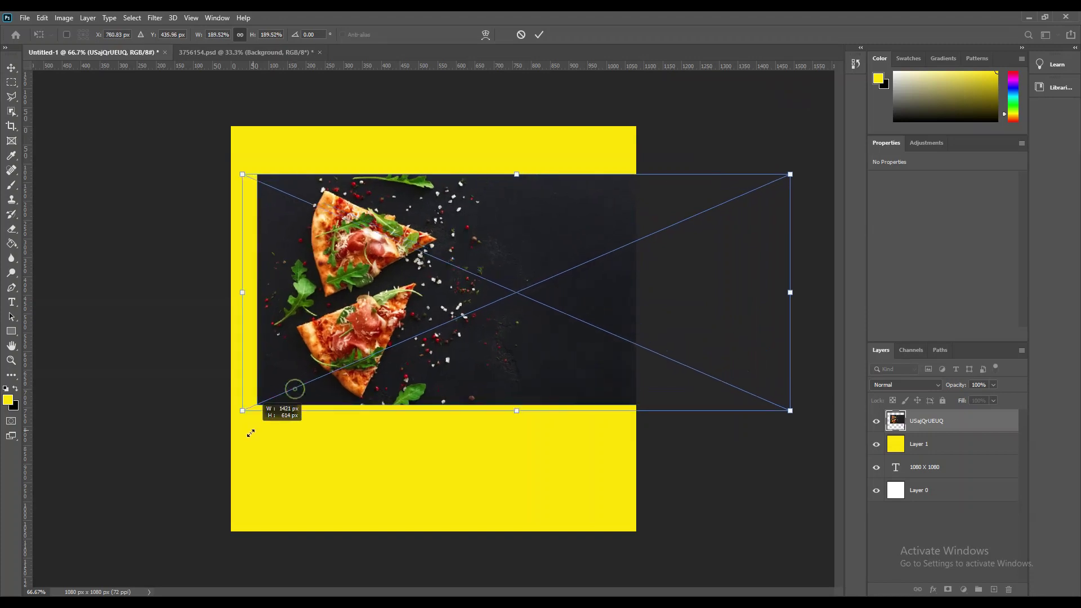
drag(292, 388, 234, 440)
drag(303, 362, 293, 396)
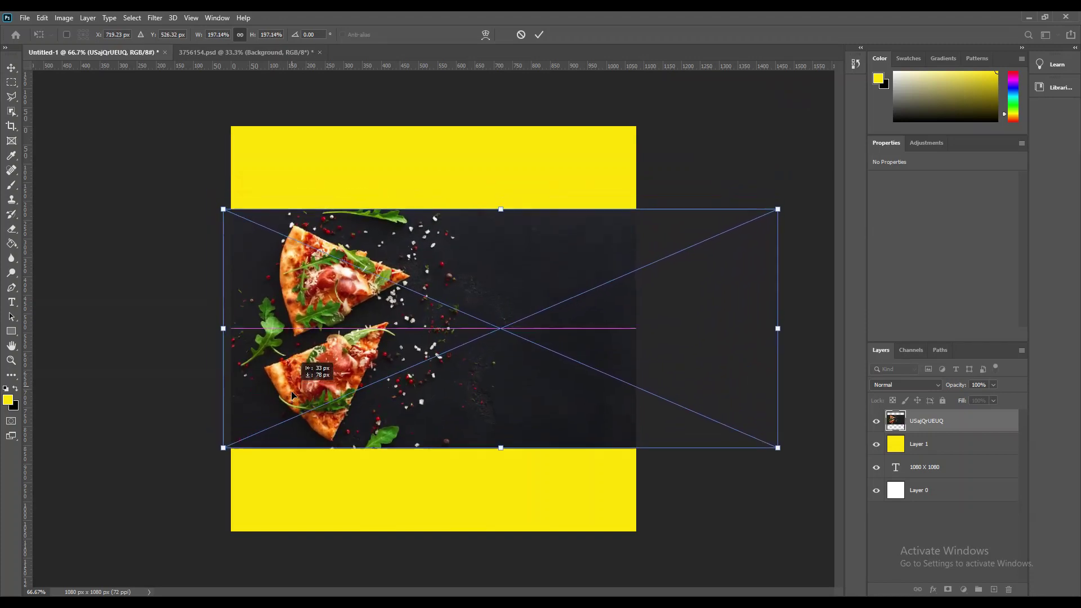
click(538, 35)
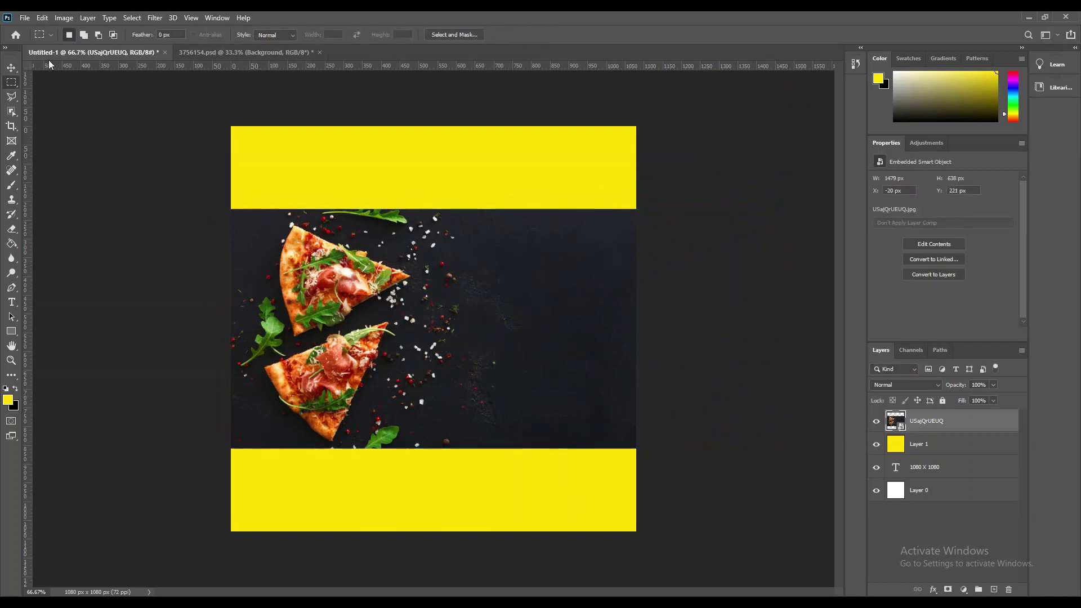
click(11, 68)
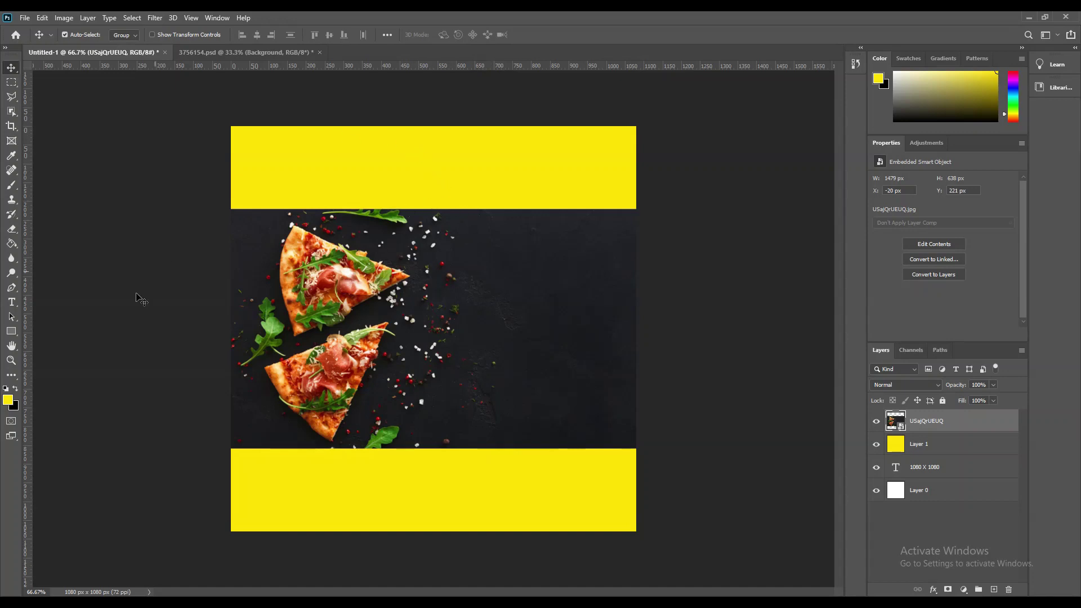
Add two-line 'Hot' / 'Pizza' text at 48 pt right of the pizza slices.
click(17, 305)
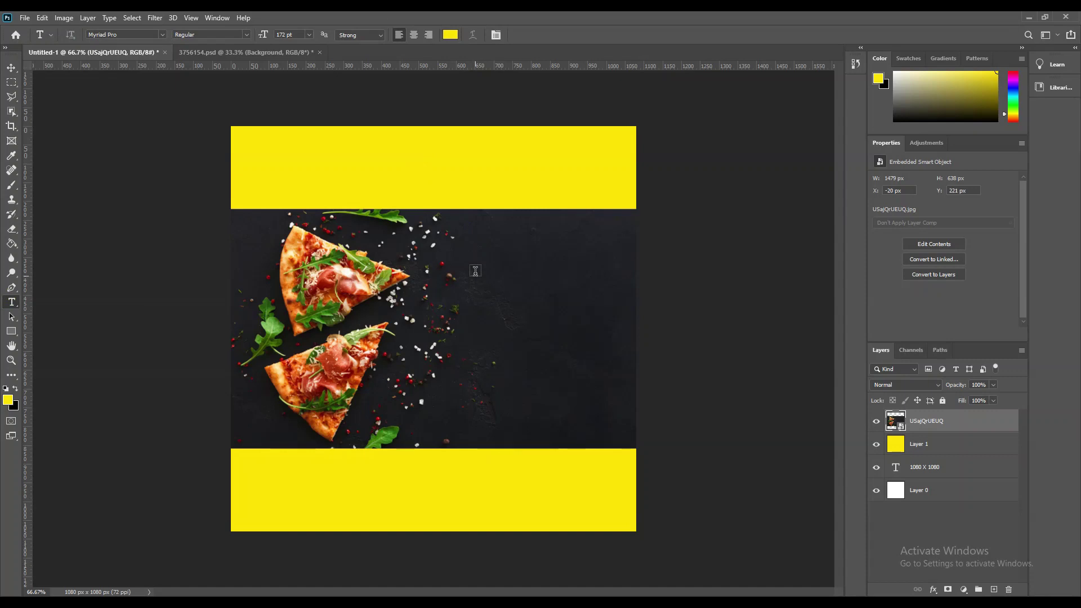
drag(475, 260, 614, 403)
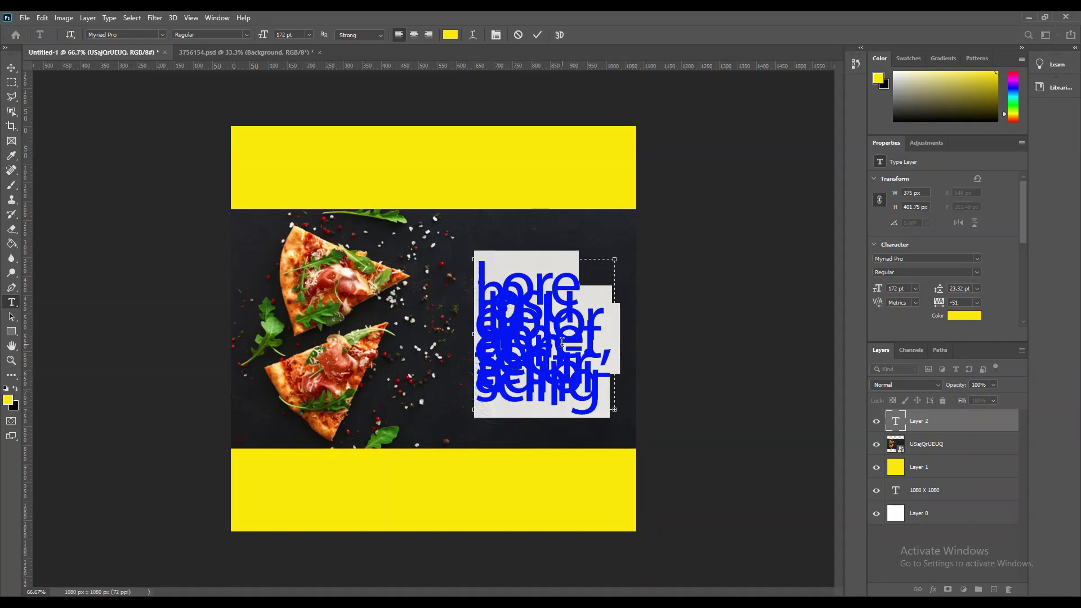
text(Hot)
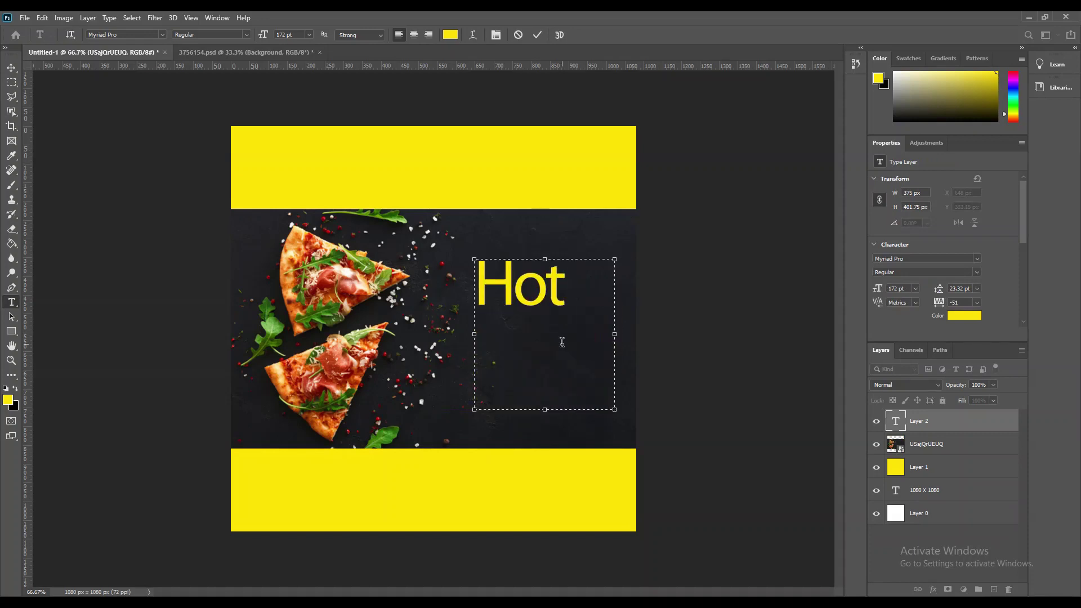
key(Return)
text(Pizza)
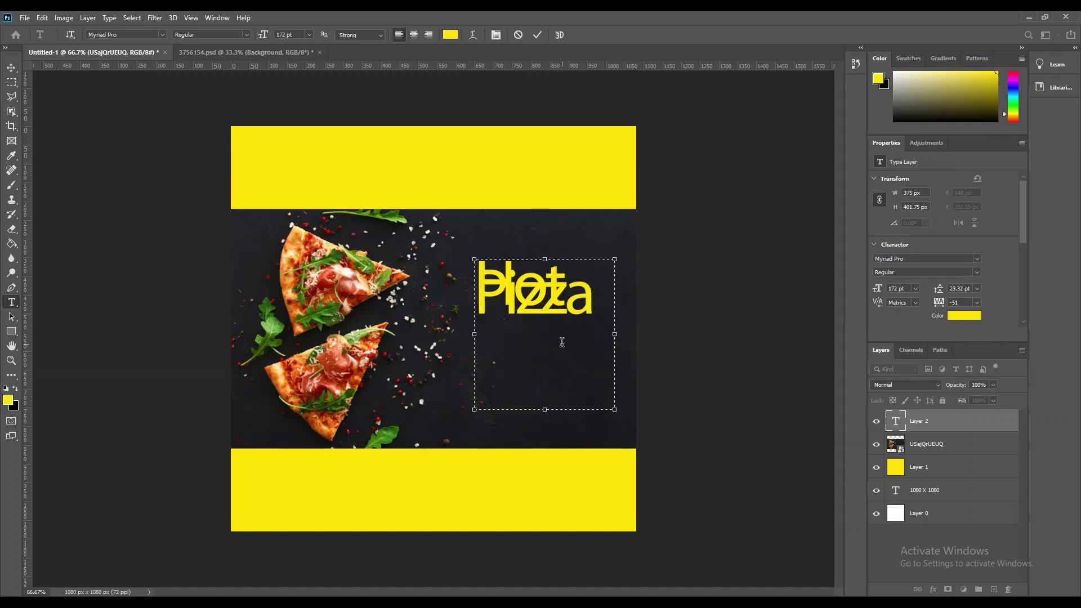
key(ctrl+a)
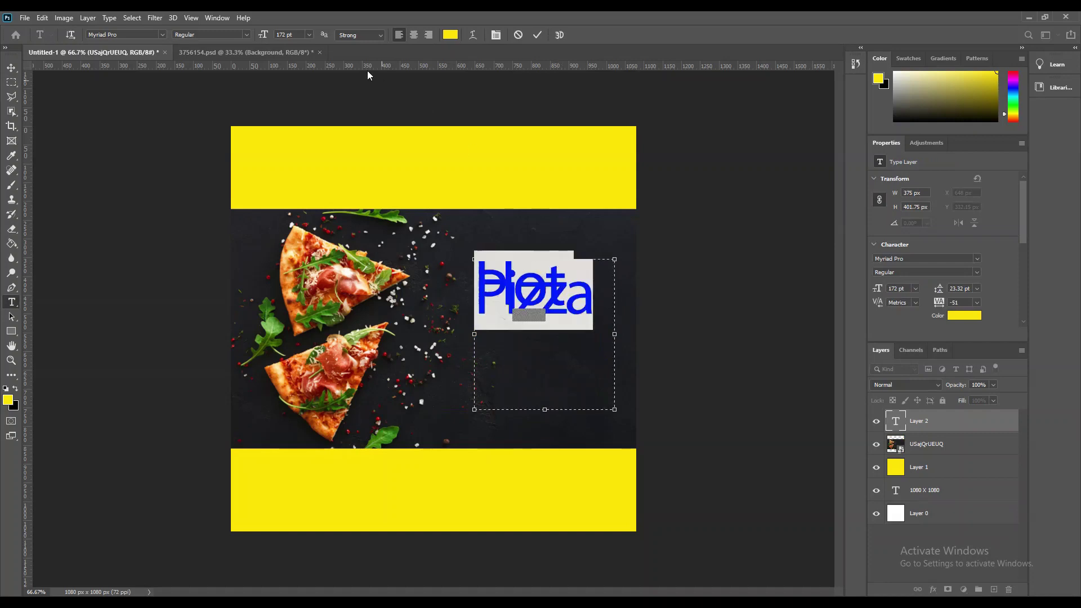
click(309, 35)
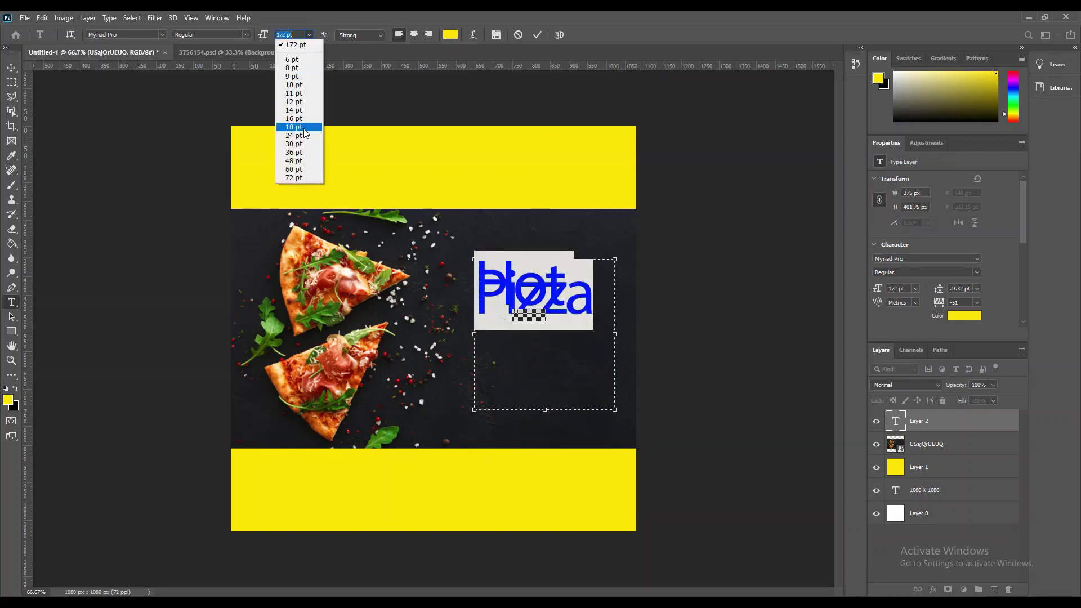
click(308, 161)
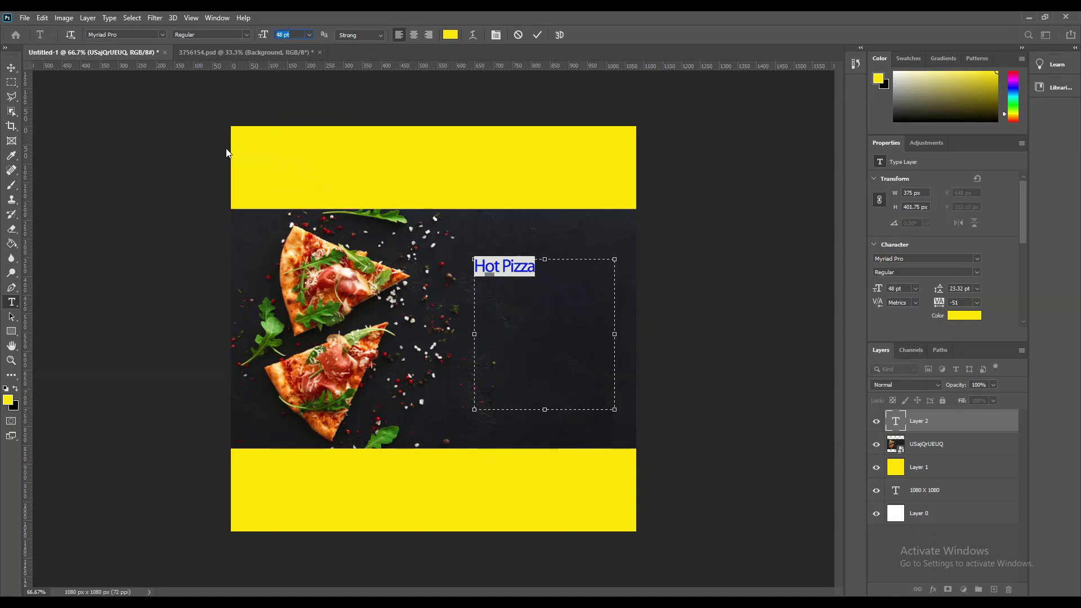
click(12, 70)
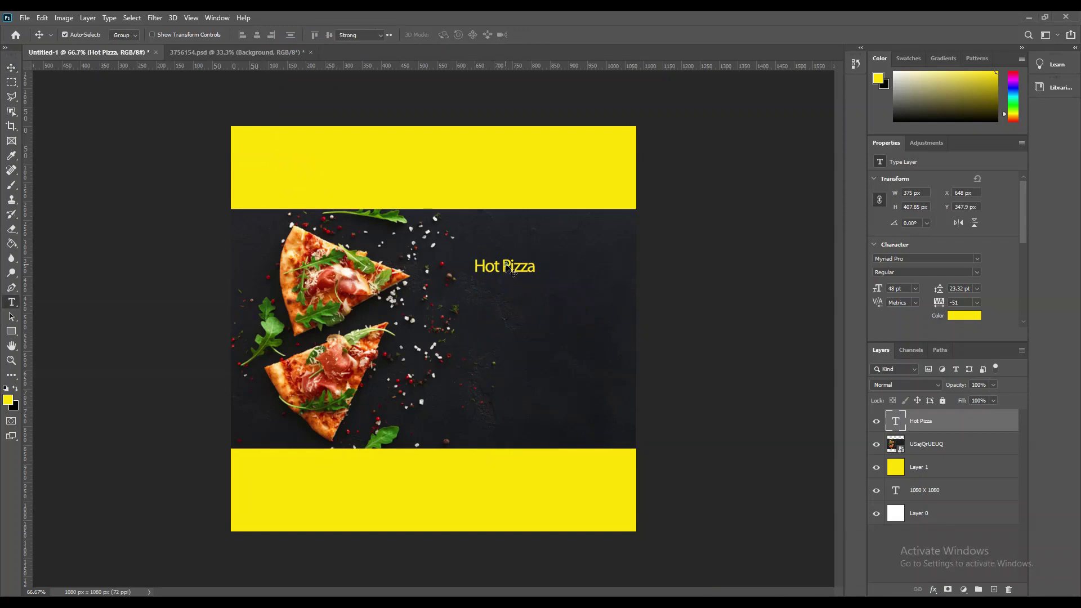
double_click(511, 268)
Restyle Hot Pizza in Michaelmas at 104 pt and shift it slightly right and lower.
click(135, 34)
text(m)
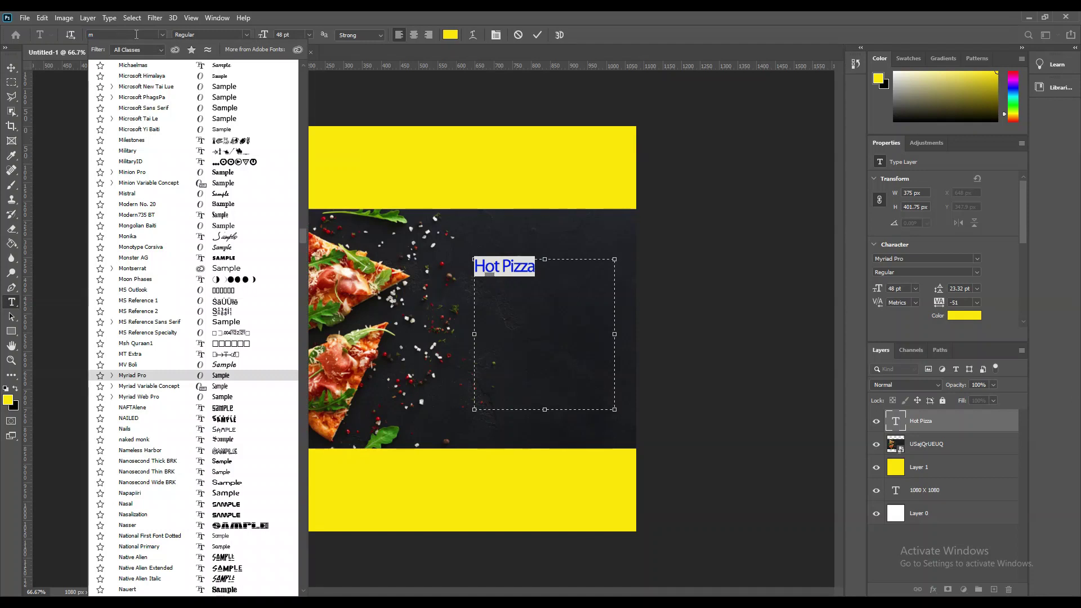
text(i)
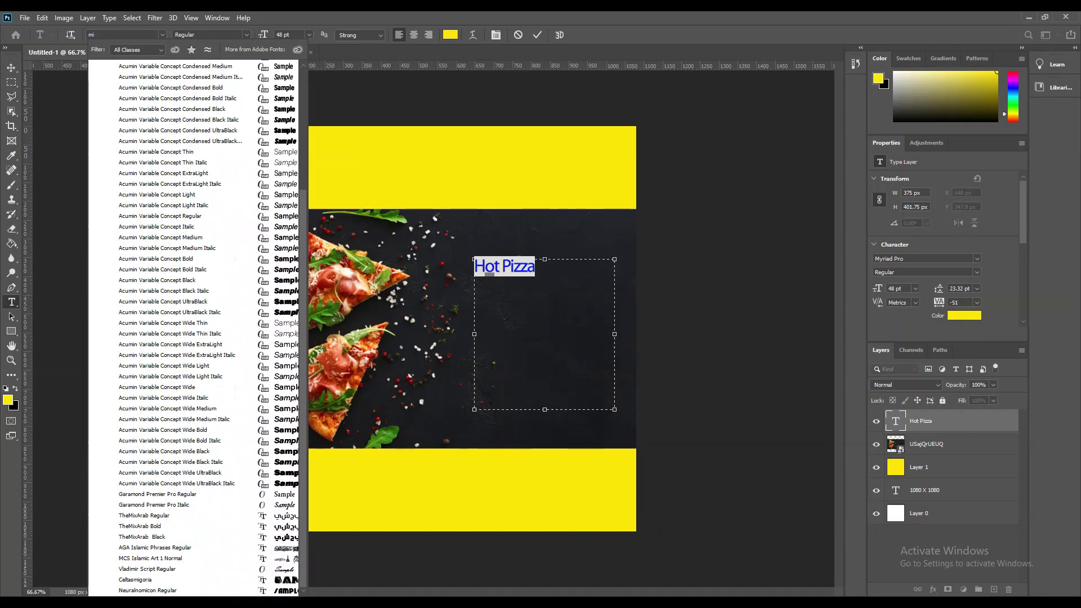
text(c)
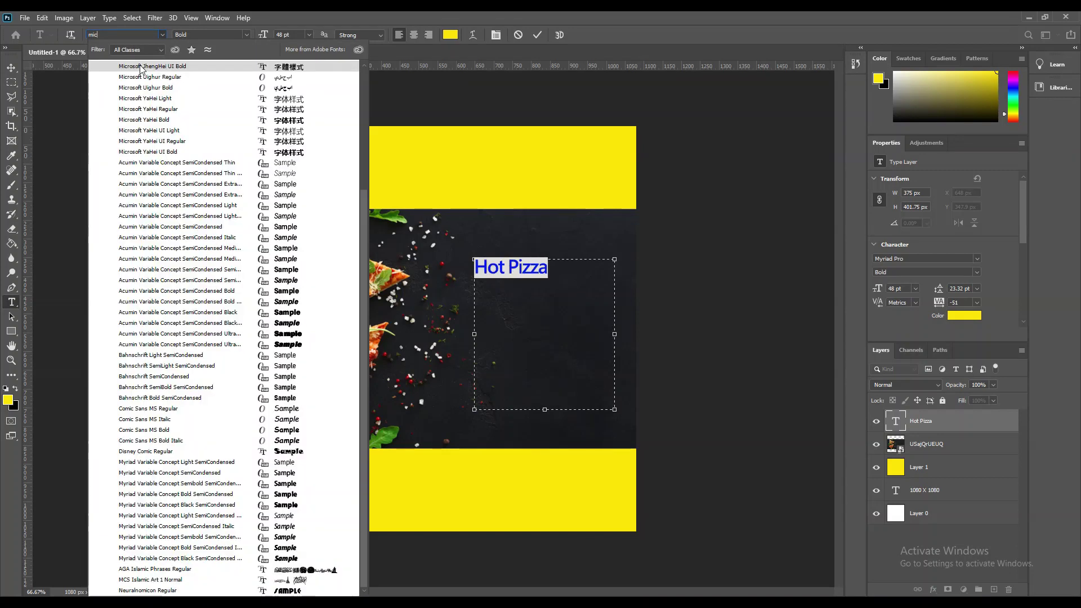
text(h)
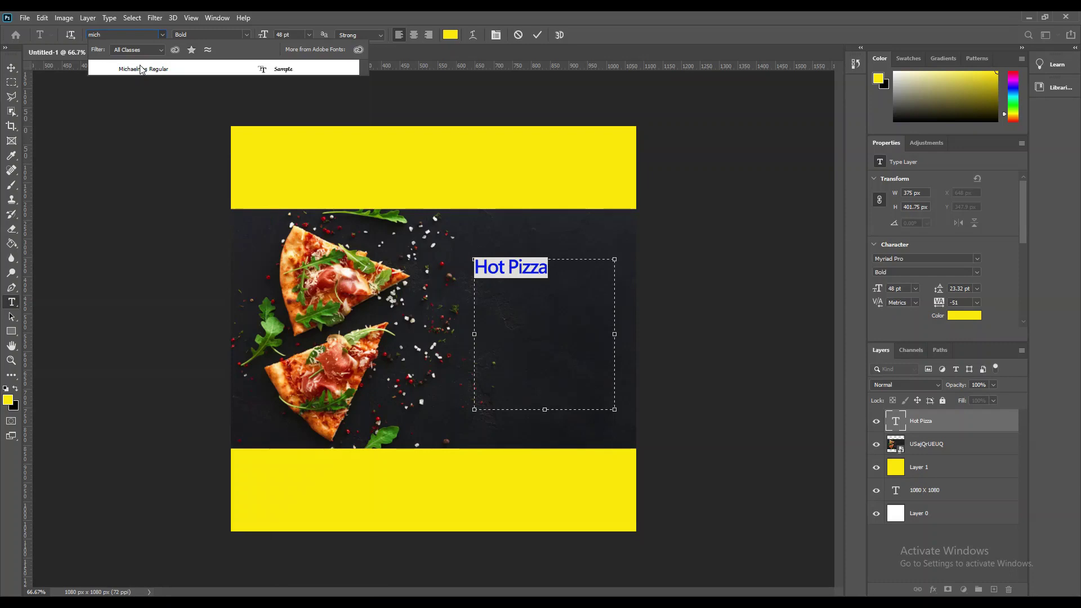
click(142, 70)
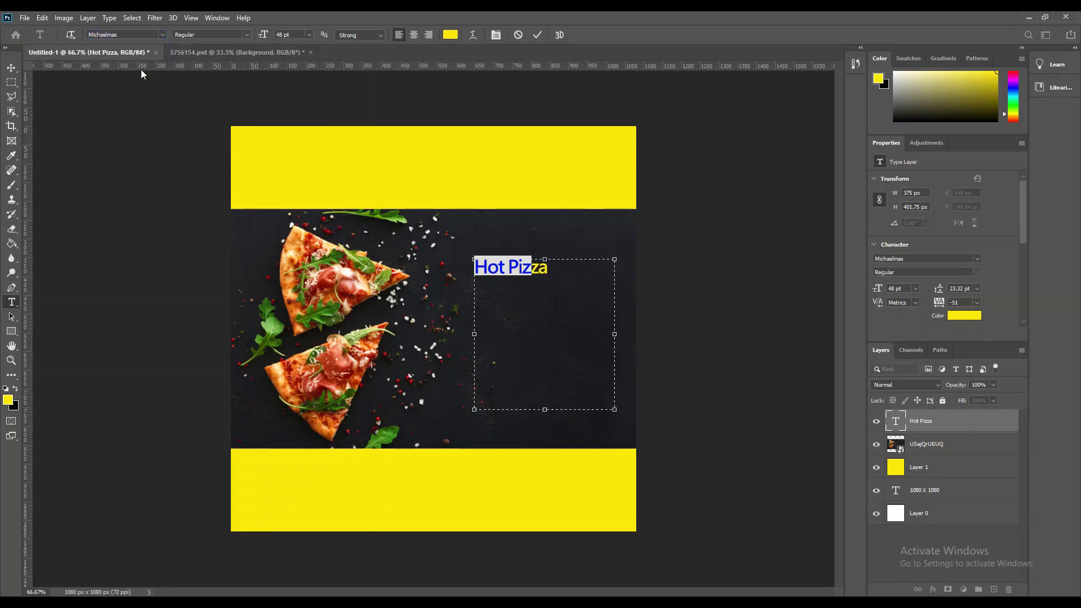
click(307, 35)
click(310, 174)
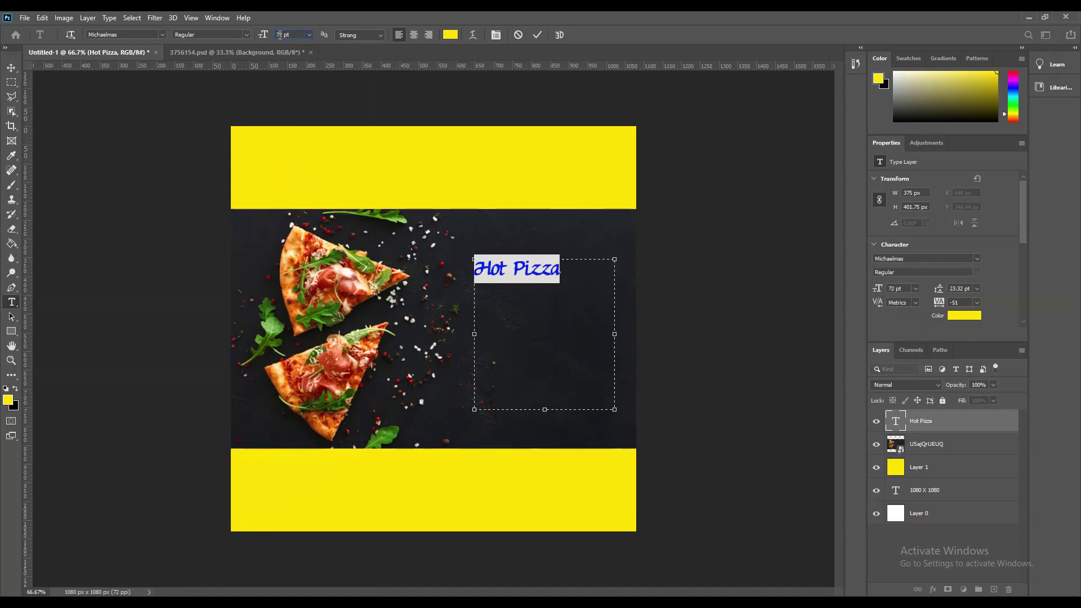
key(Up)
key(Up)
key(Up)
key(Up)
key(Up)
key(Up)
key(Up)
key(Up)
key(Up)
key(Up)
key(Up)
key(Up)
key(Up)
key(Up)
key(Up)
key(Up)
key(Up)
key(Up)
key(Up)
key(Up)
key(Up)
key(Up)
key(Up)
key(Up)
key(Up)
key(Up)
key(Up)
key(Up)
key(Up)
key(Up)
key(Up)
key(Up)
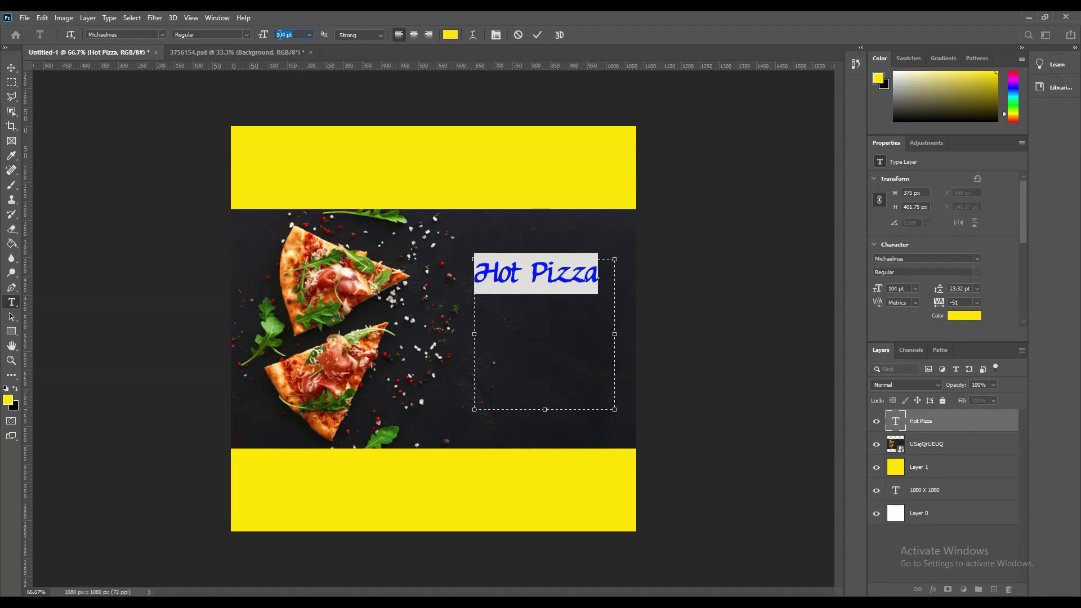
click(11, 71)
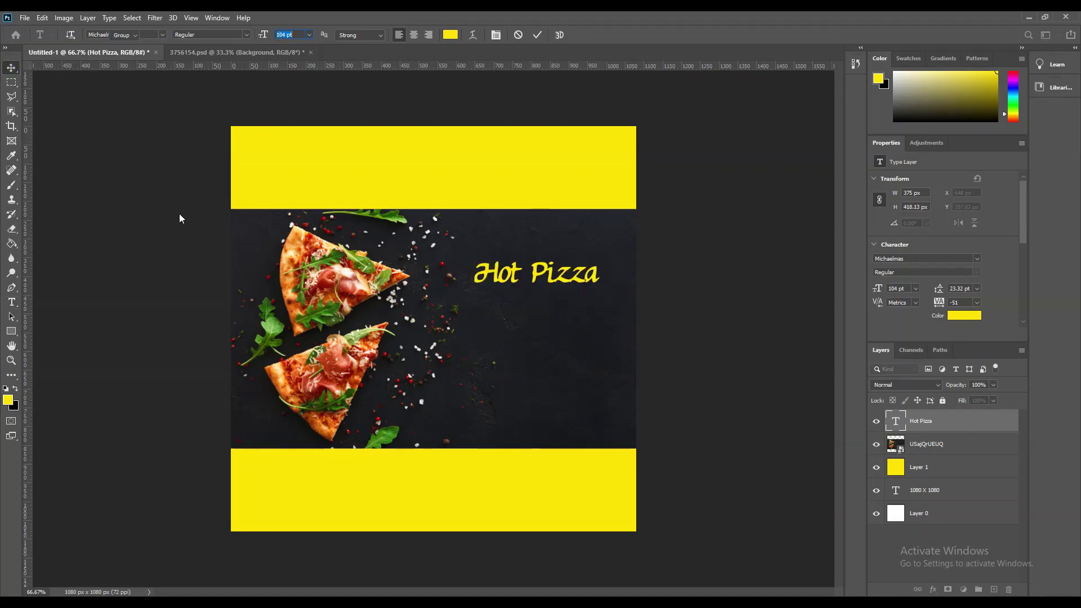
drag(503, 279, 508, 280)
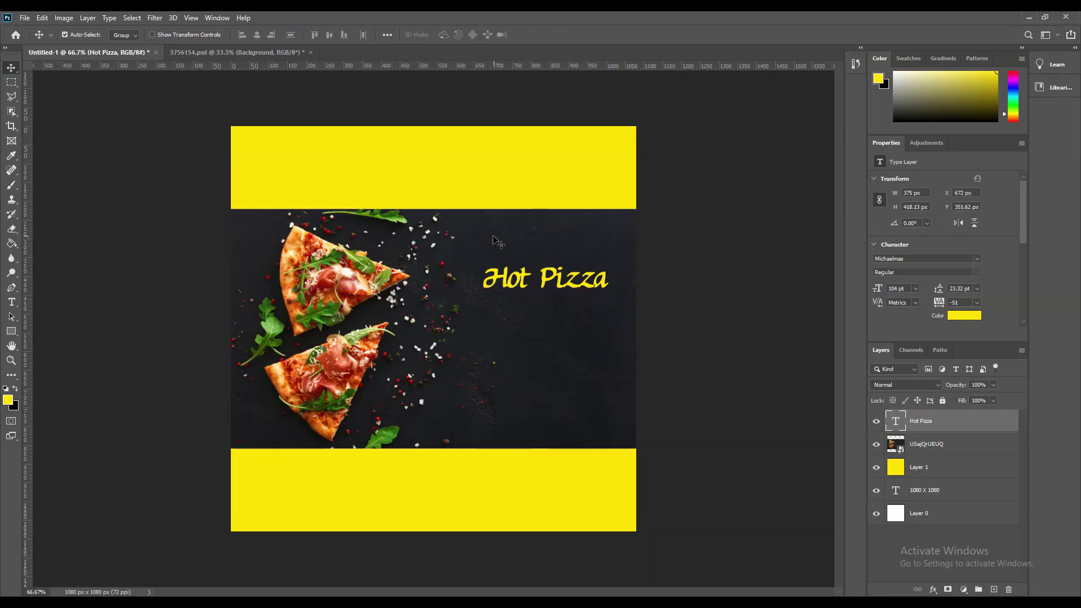
On new Layer 2, brush short yellow dashes around the heading and the photo's corners.
click(995, 590)
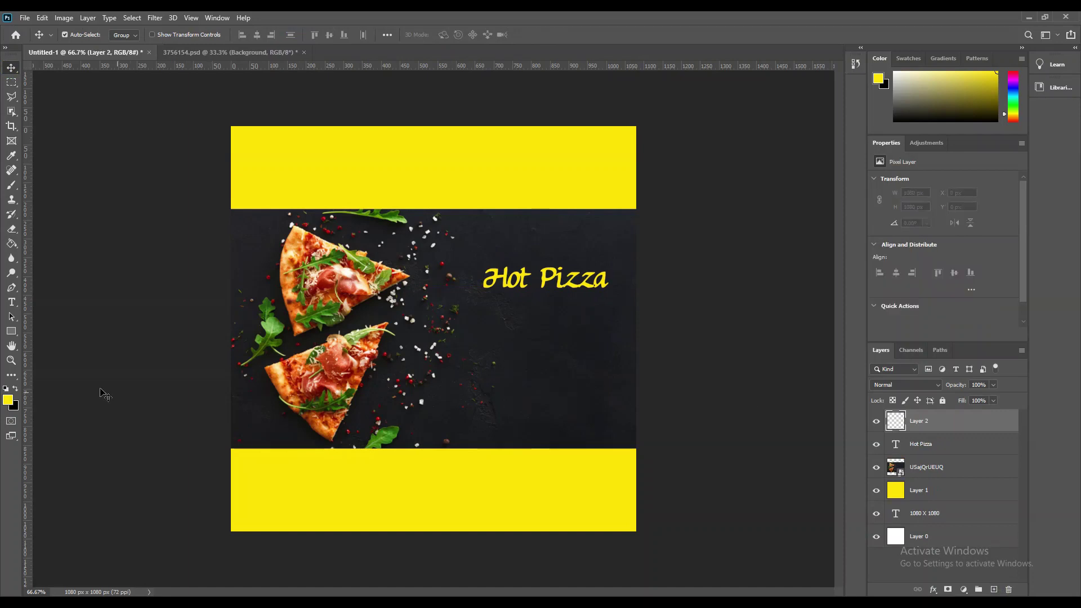
click(8, 190)
mouse_move(503, 256)
mouse_down()
mouse_move(498, 238)
mouse_move(517, 242)
mouse_up()
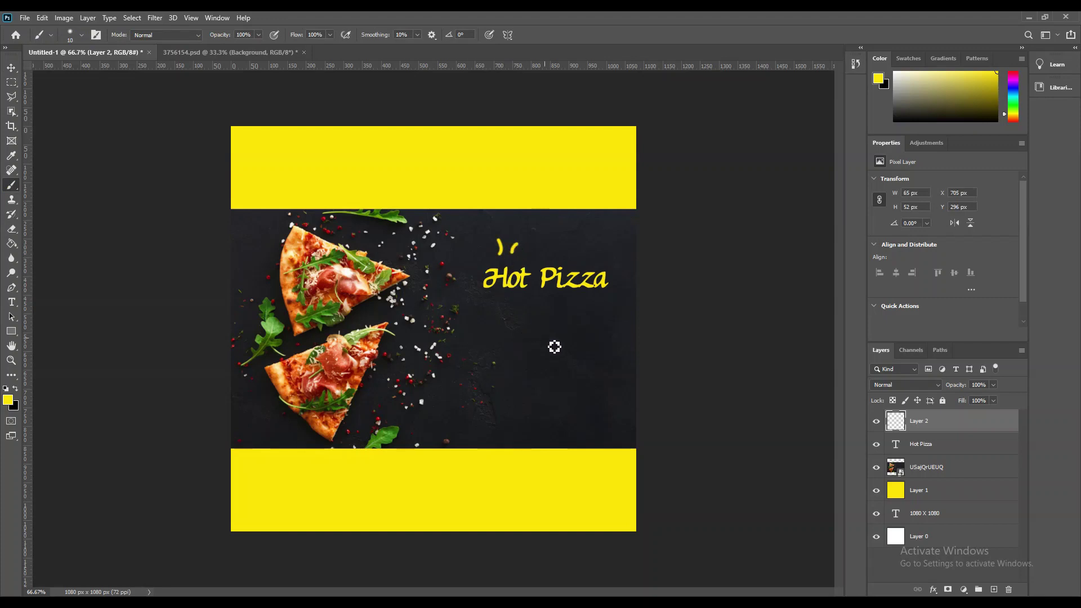
mouse_move(628, 428)
mouse_down()
mouse_move(621, 417)
mouse_move(596, 432)
mouse_up()
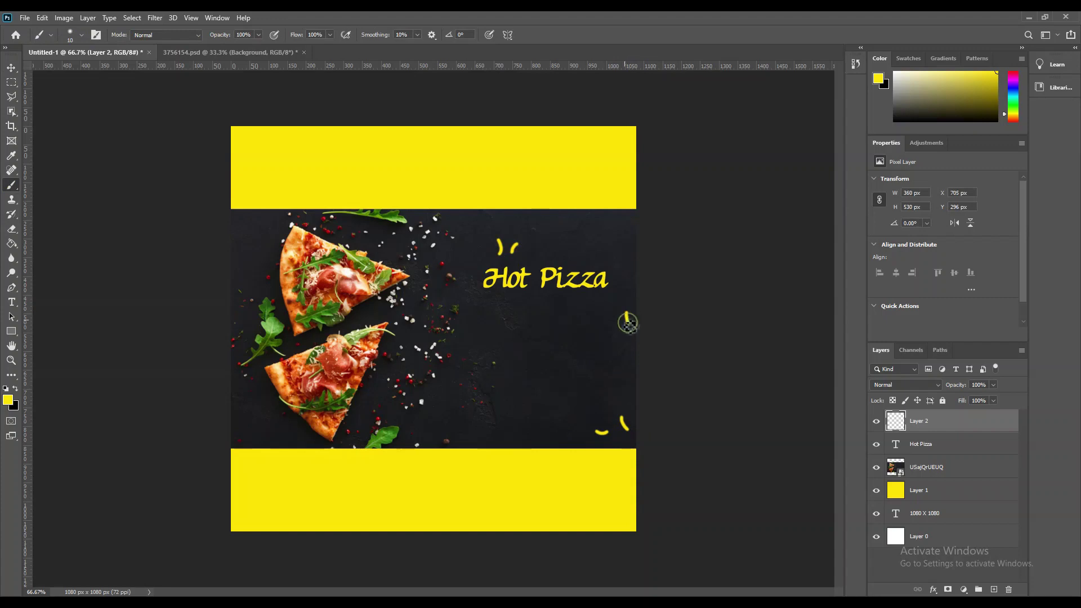
drag(252, 417, 266, 433)
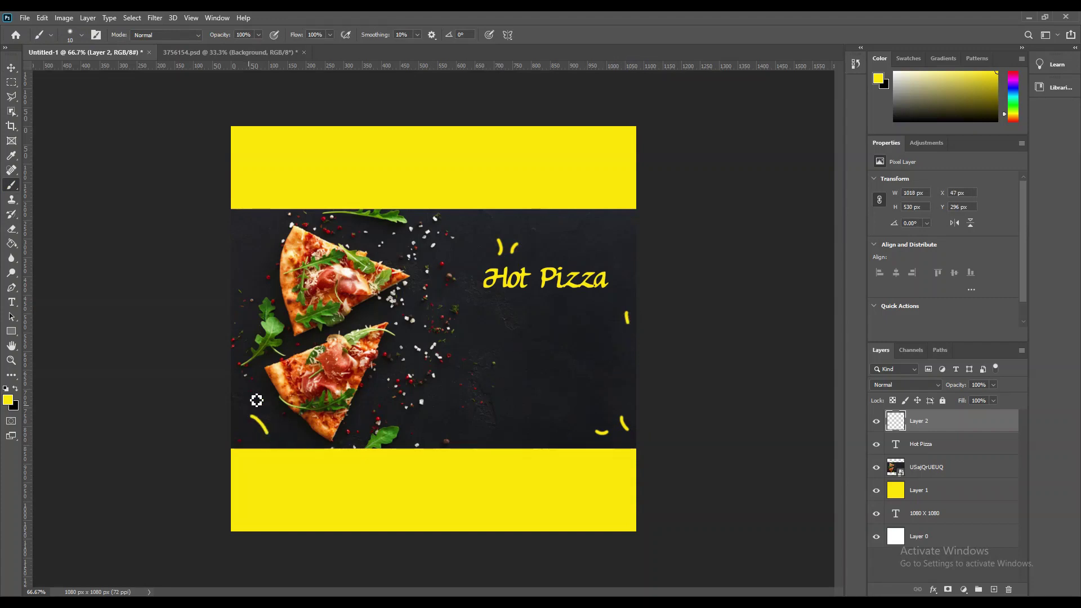
mouse_move(236, 241)
mouse_down()
mouse_move(247, 230)
mouse_move(232, 265)
mouse_up()
drag(471, 349, 440, 403)
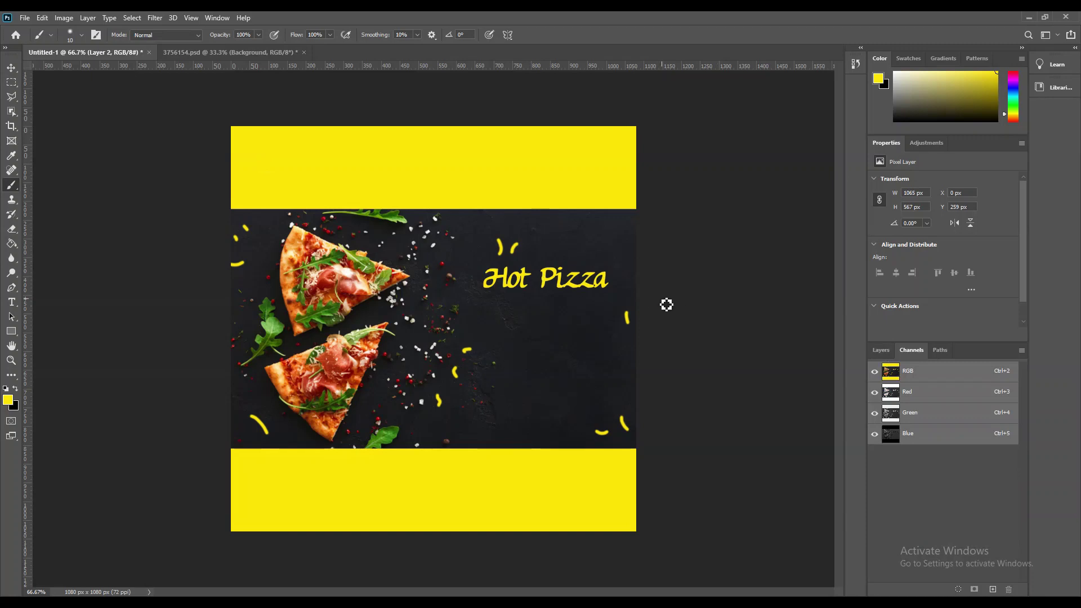
Copy the social icons group from 3756154.psd.
click(241, 52)
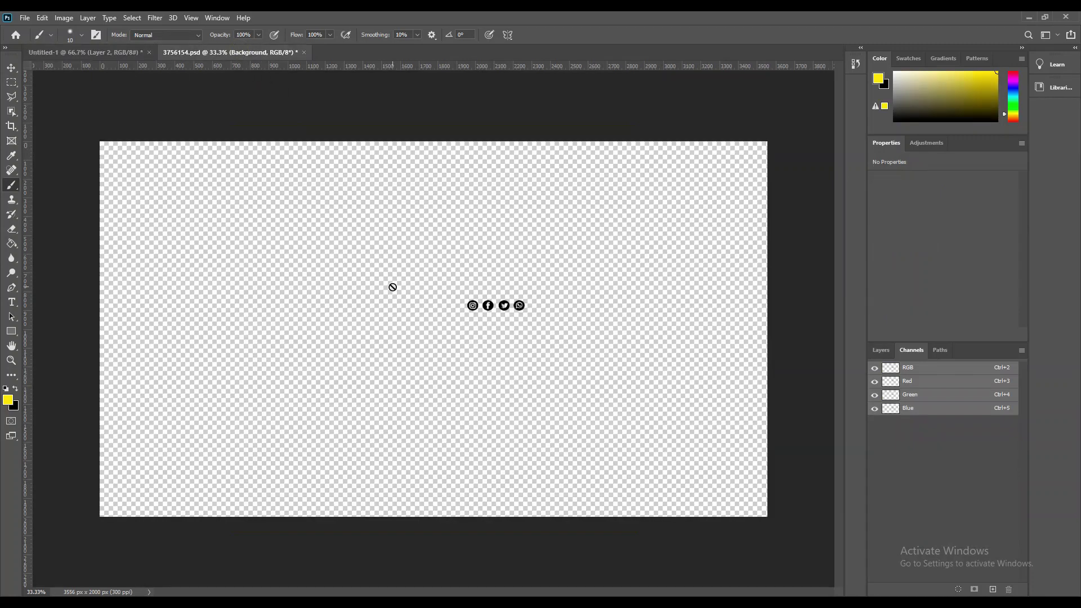
click(10, 68)
drag(490, 308, 460, 313)
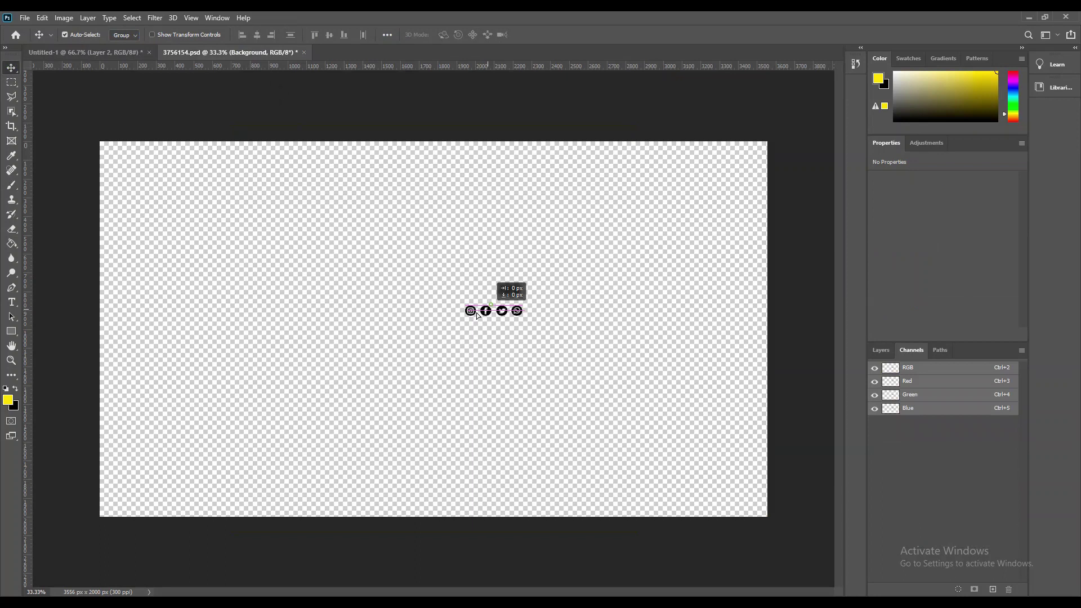
click(43, 18)
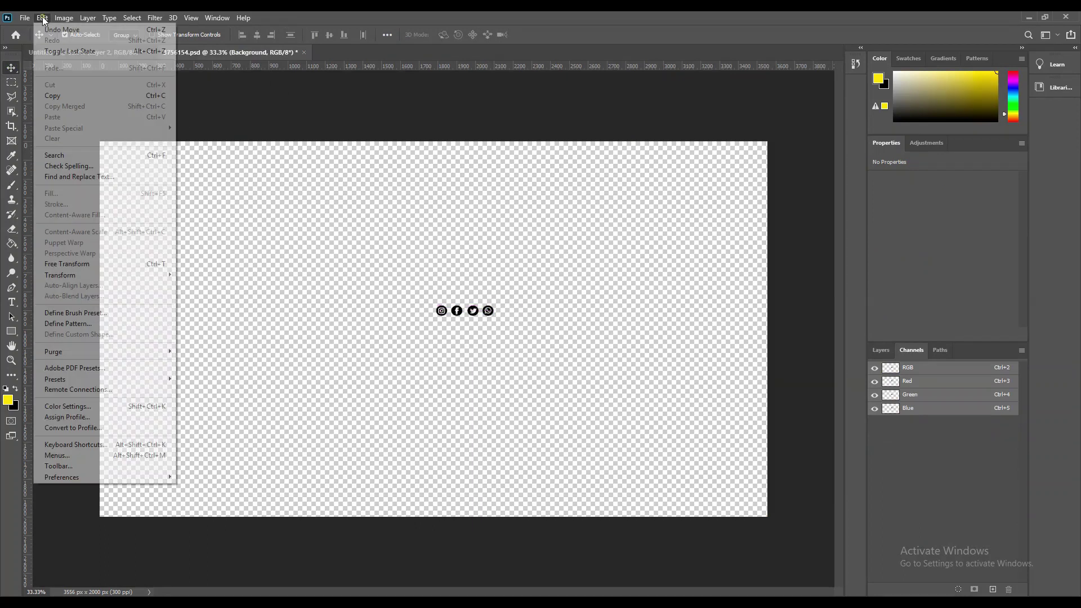
click(82, 99)
Paste the icons into Untitled-1 and position them on the bottom yellow band.
click(66, 52)
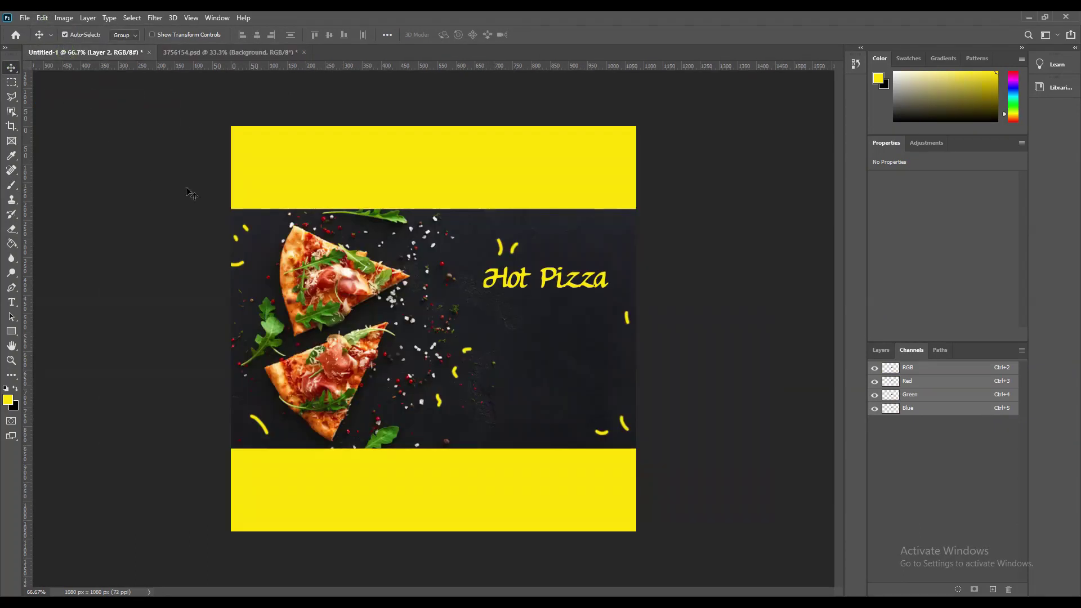
click(42, 18)
click(78, 118)
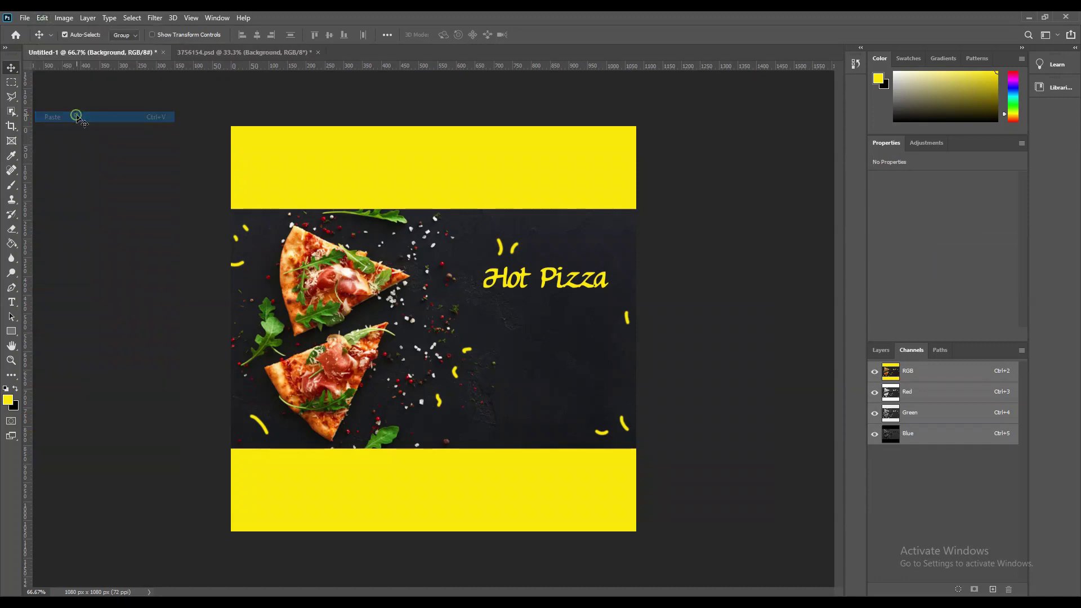
drag(488, 334, 369, 509)
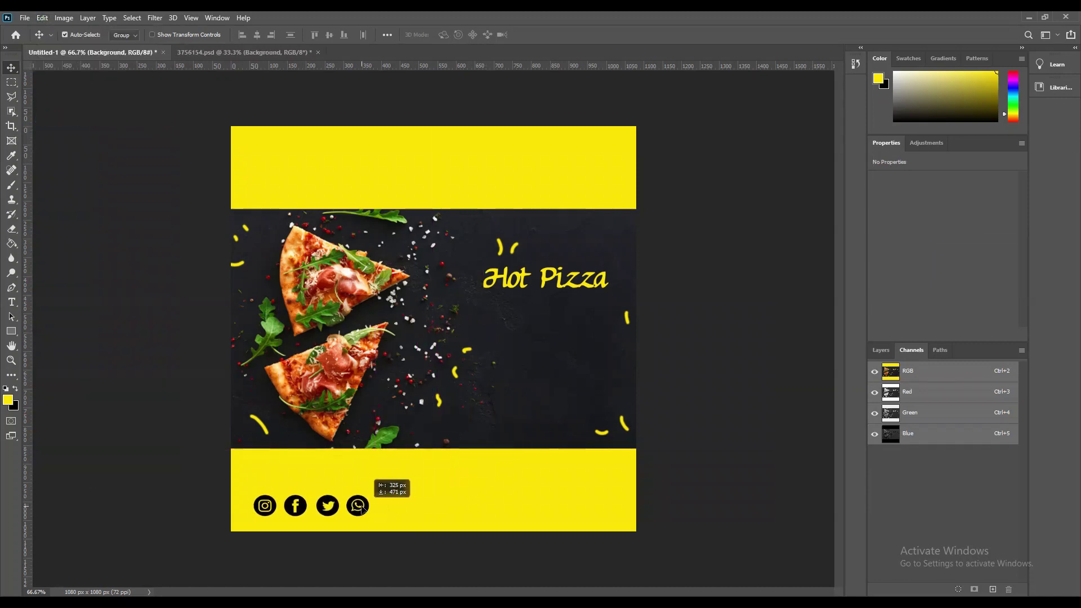
drag(368, 508, 361, 509)
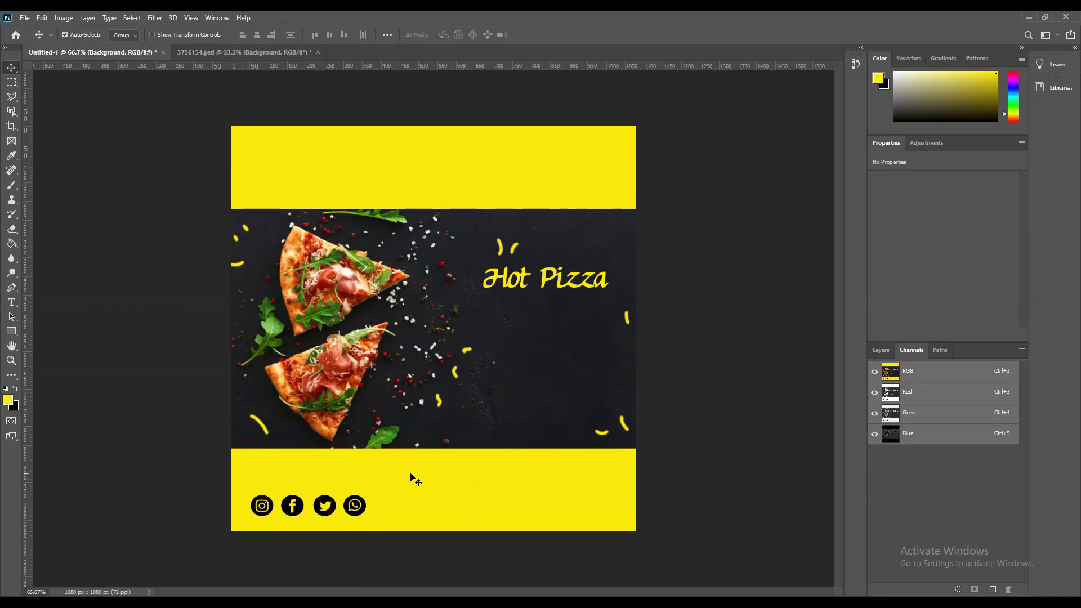
Create the Pizzania text box above the icons and move its layer to the top.
click(11, 302)
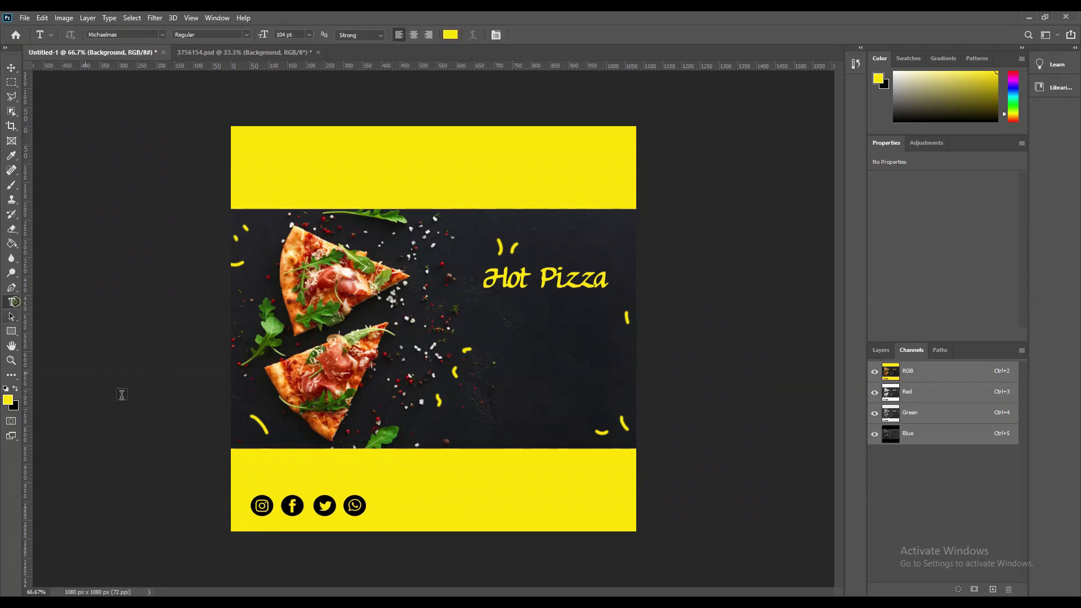
drag(251, 467, 365, 485)
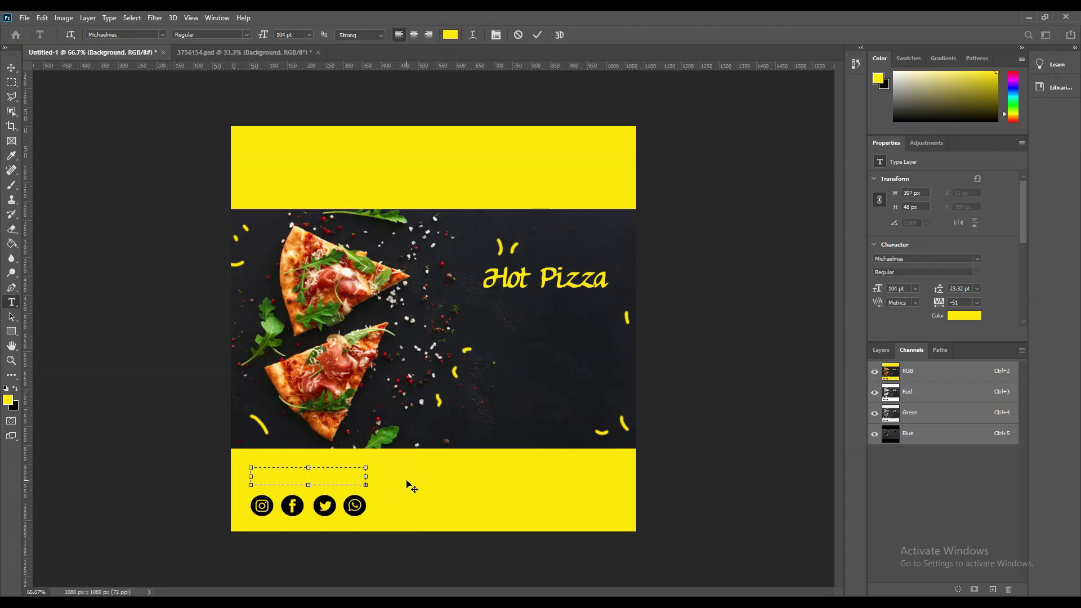
drag(366, 491, 448, 507)
click(881, 350)
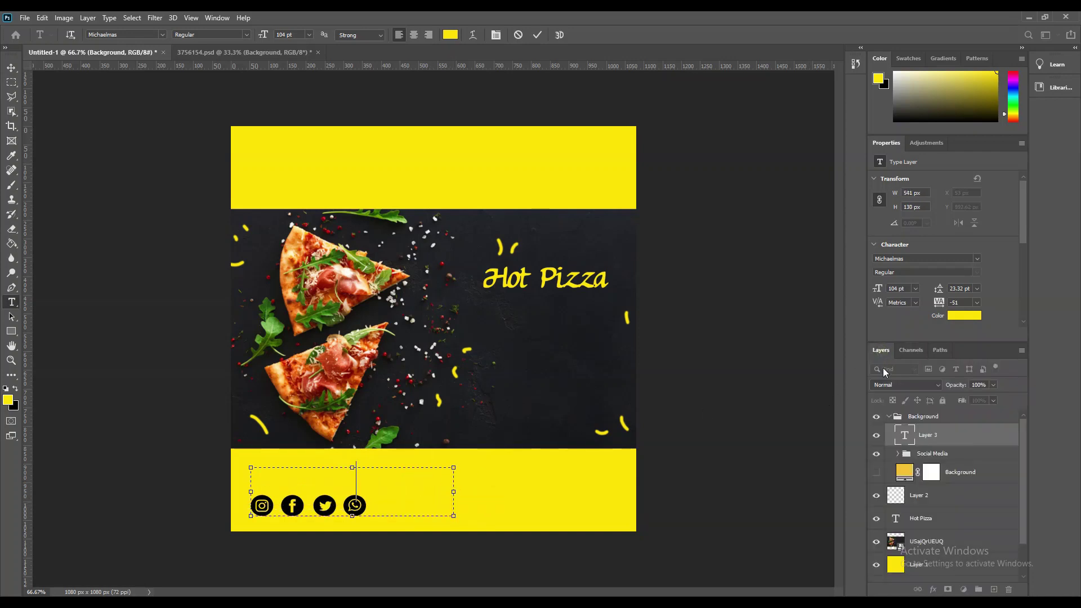
drag(943, 437, 917, 405)
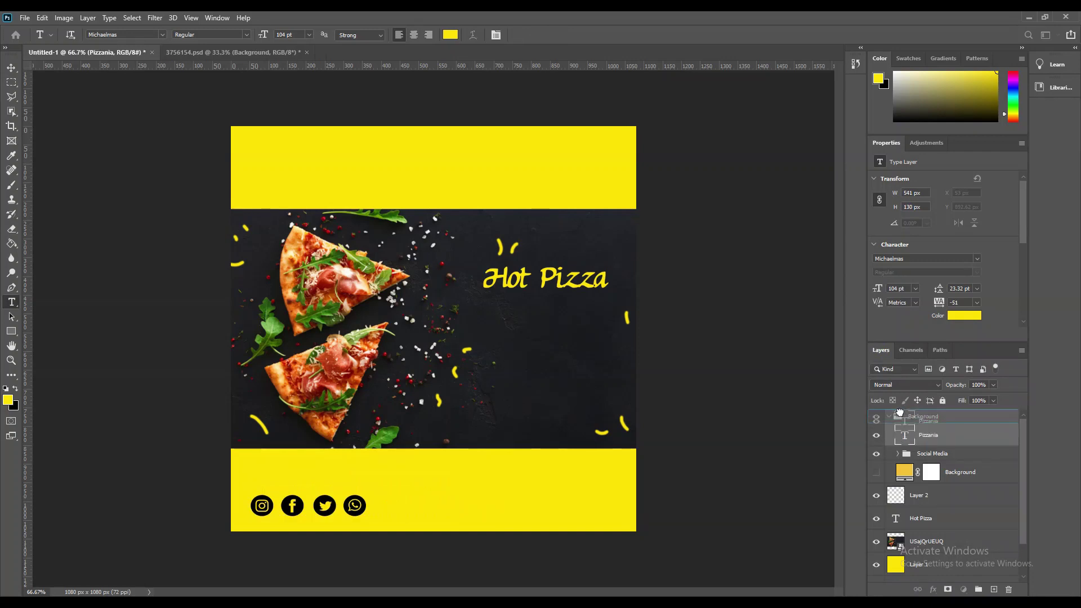
drag(908, 415, 901, 415)
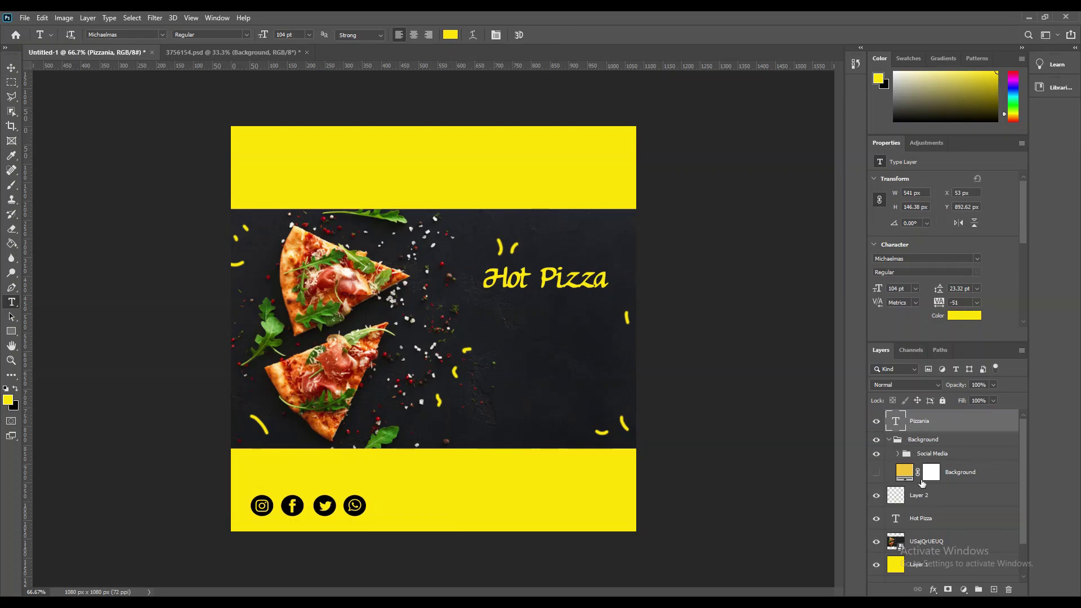
Make Pizzania 48 pt in #282828 and settle it just above the social icons.
click(916, 288)
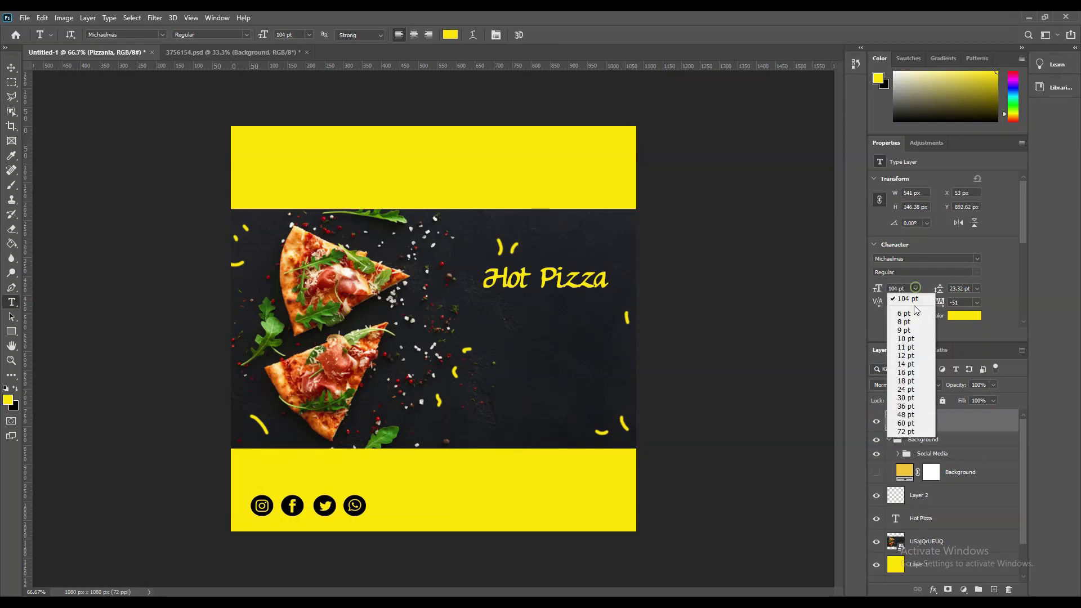
click(919, 417)
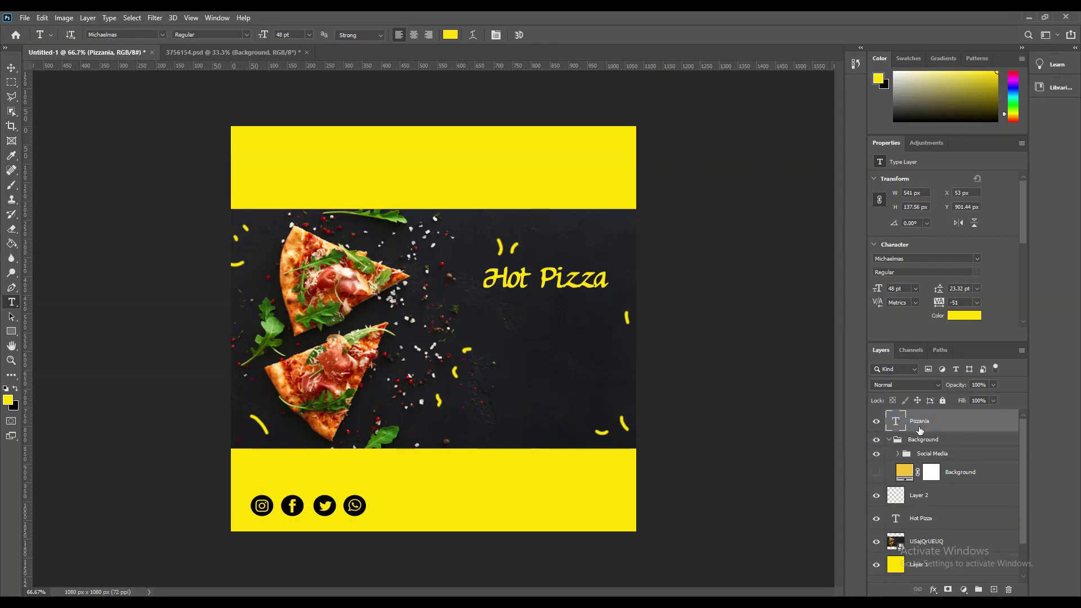
click(954, 321)
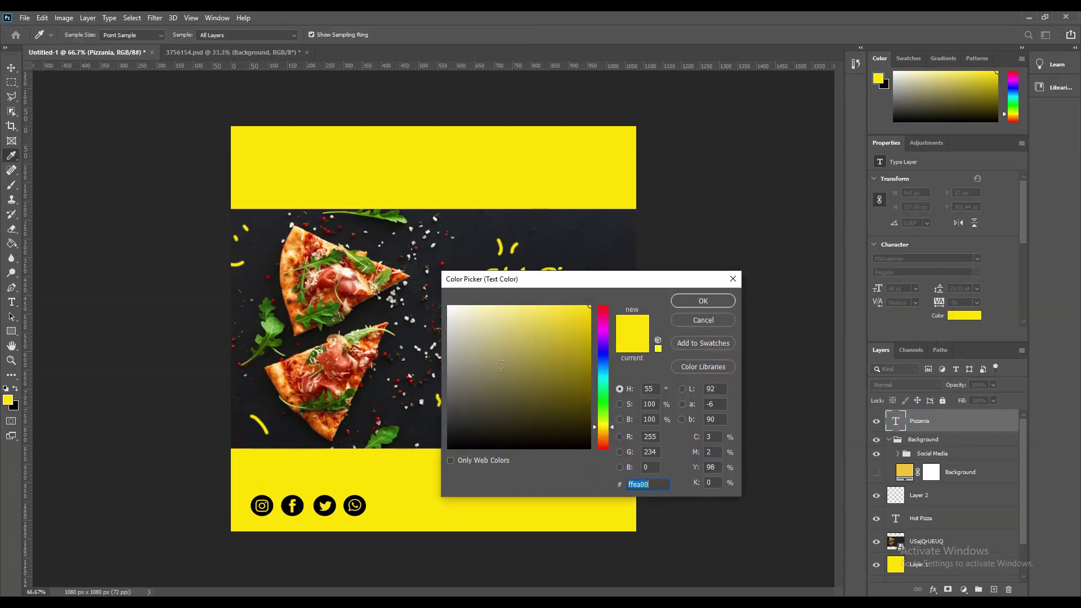
click(427, 422)
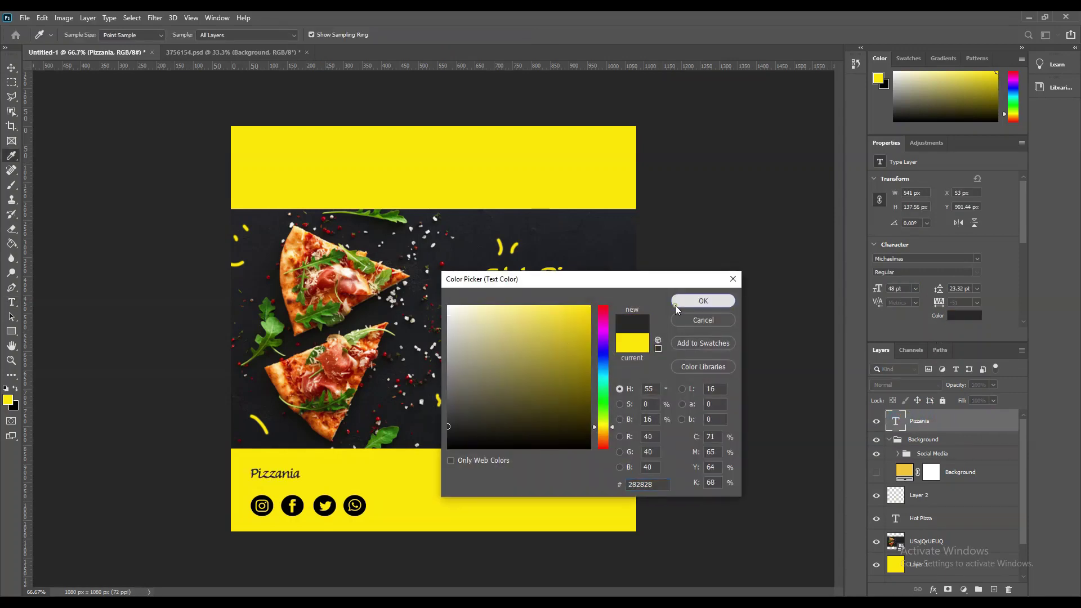
click(674, 304)
click(10, 66)
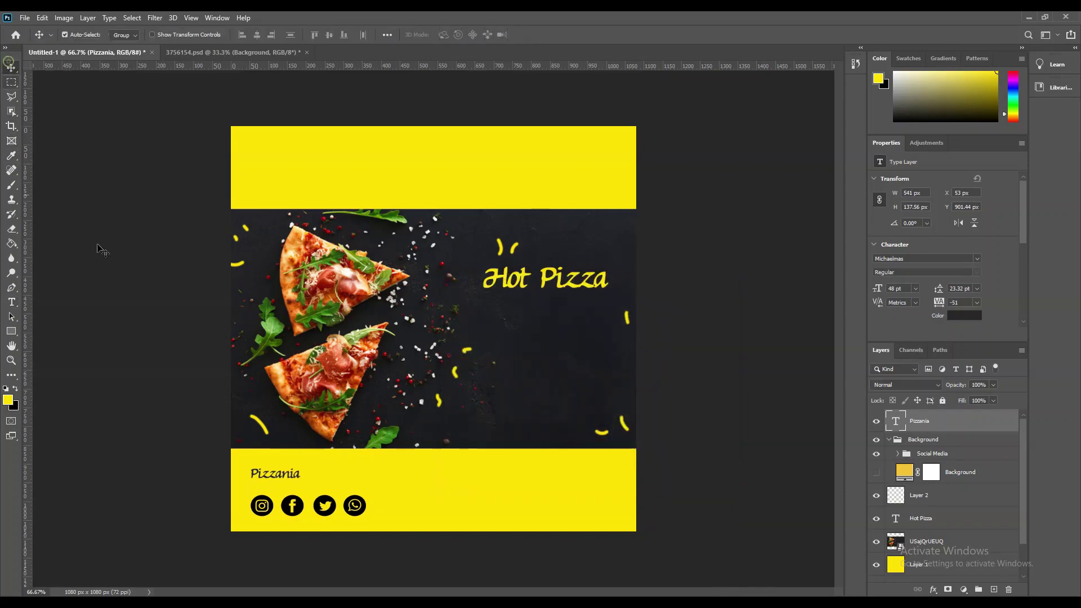
drag(273, 484, 272, 487)
click(165, 425)
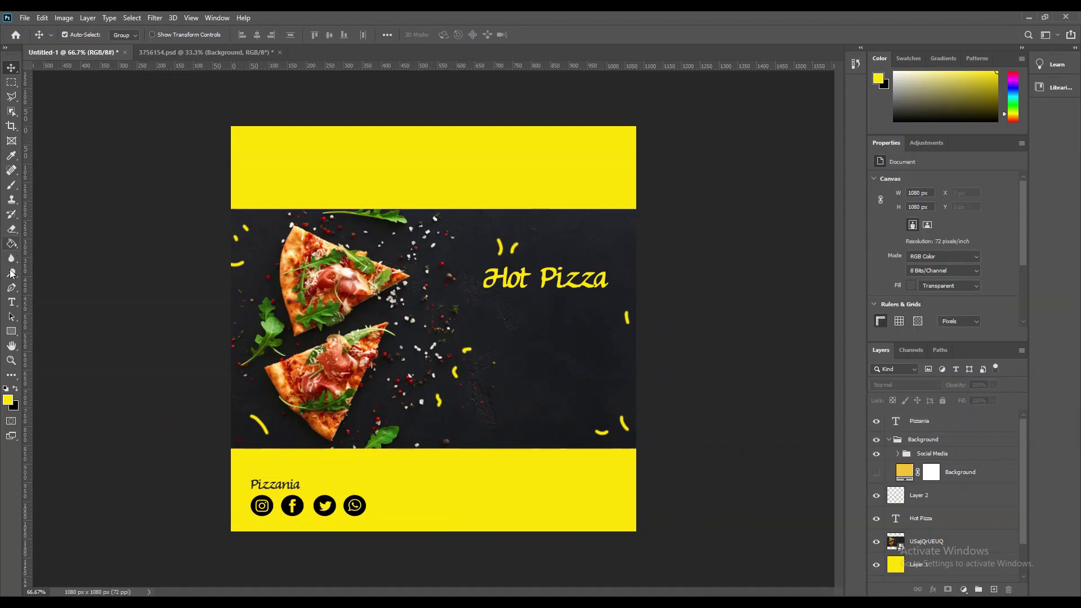
Fill a 372 × 96 px yellow bar on new Layer 3 over the photo.
click(11, 331)
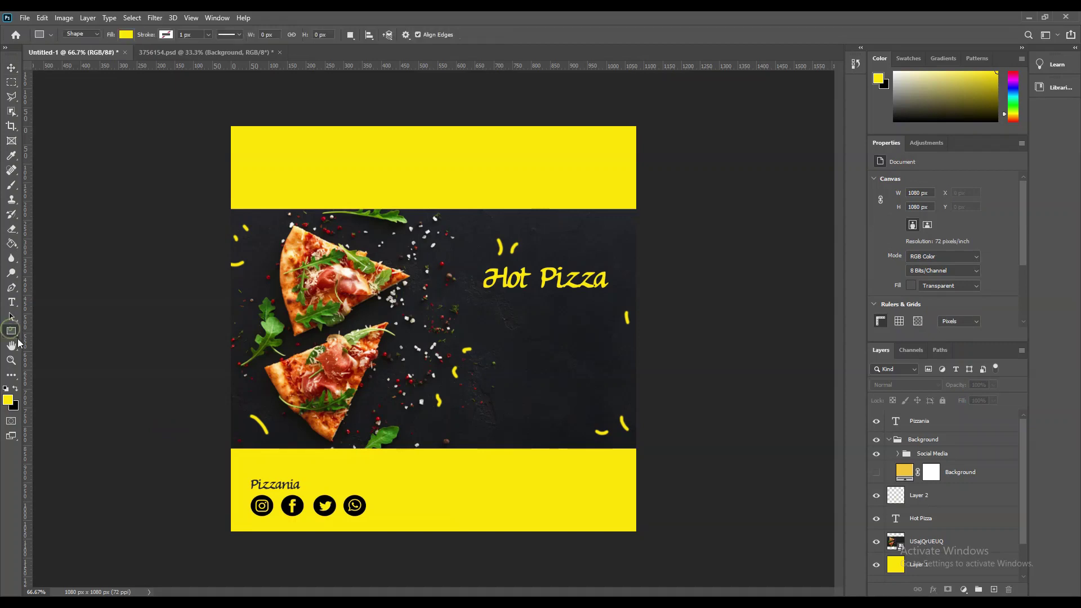
click(11, 83)
drag(400, 347, 539, 382)
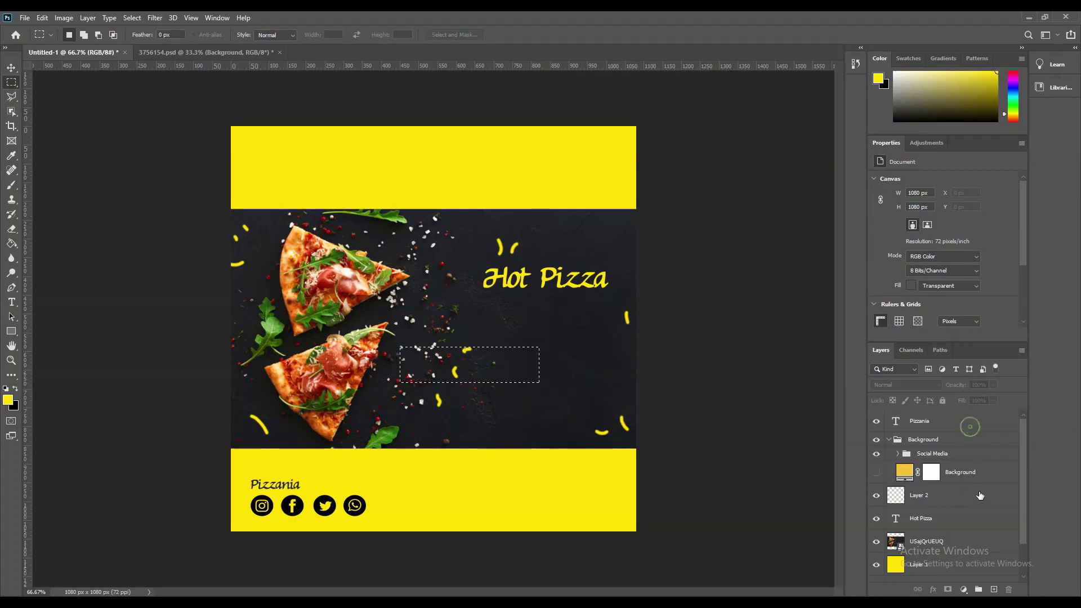
click(993, 589)
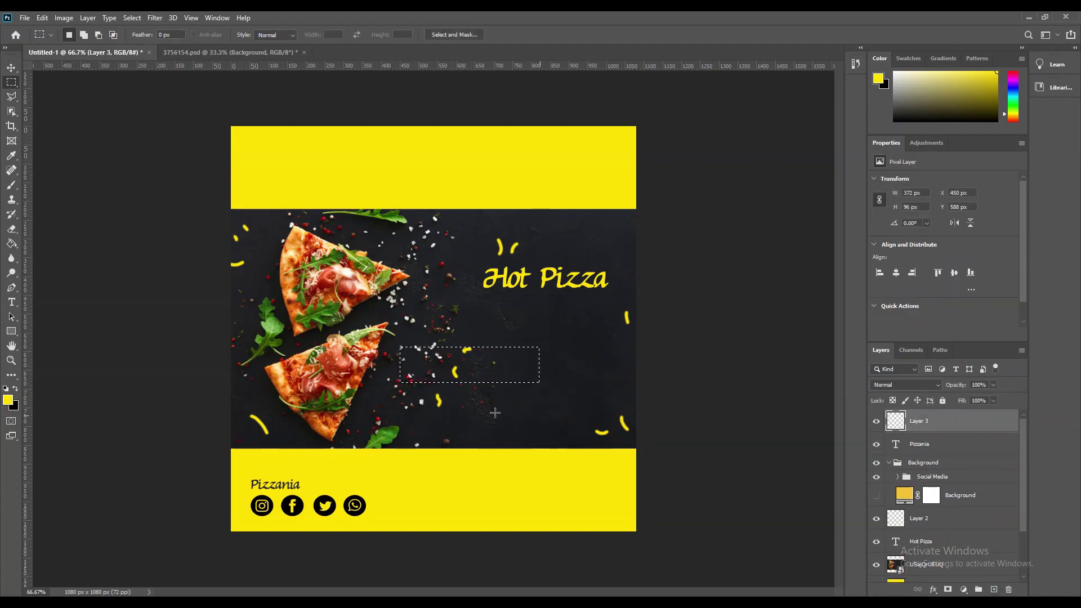
key(g)
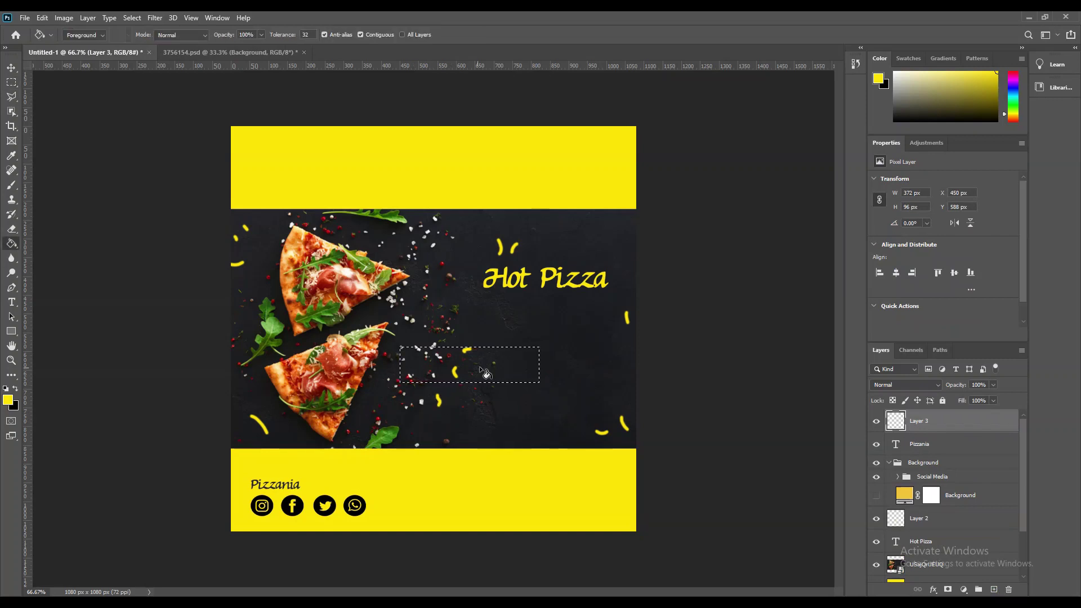
click(483, 367)
key(ctrl+d)
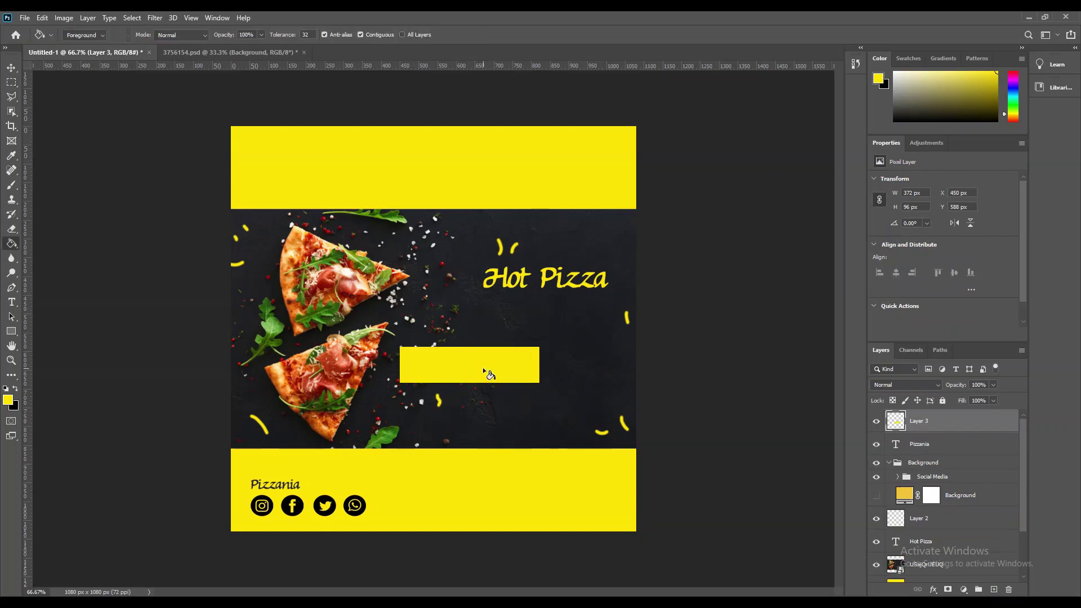
Rotate the yellow bar about -21° and place it below the Hot Pizza heading.
key(v)
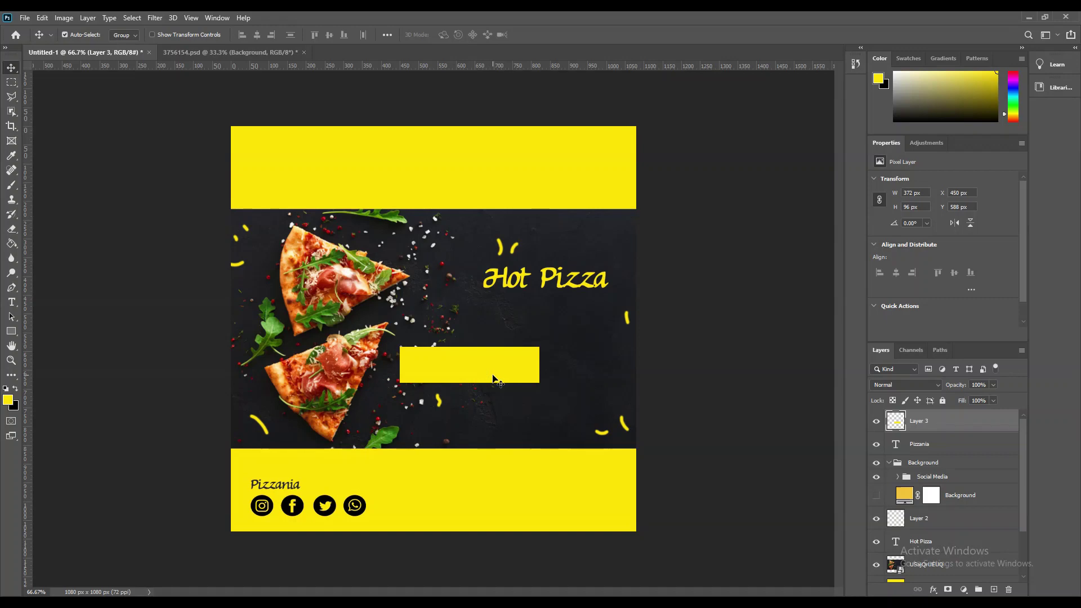
click(167, 32)
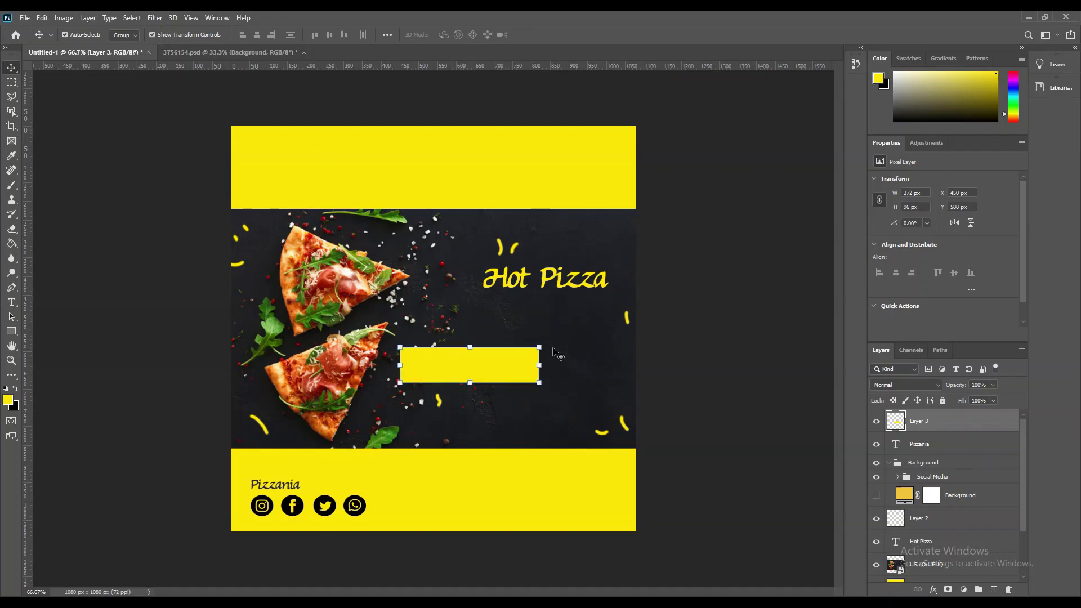
drag(552, 345, 565, 299)
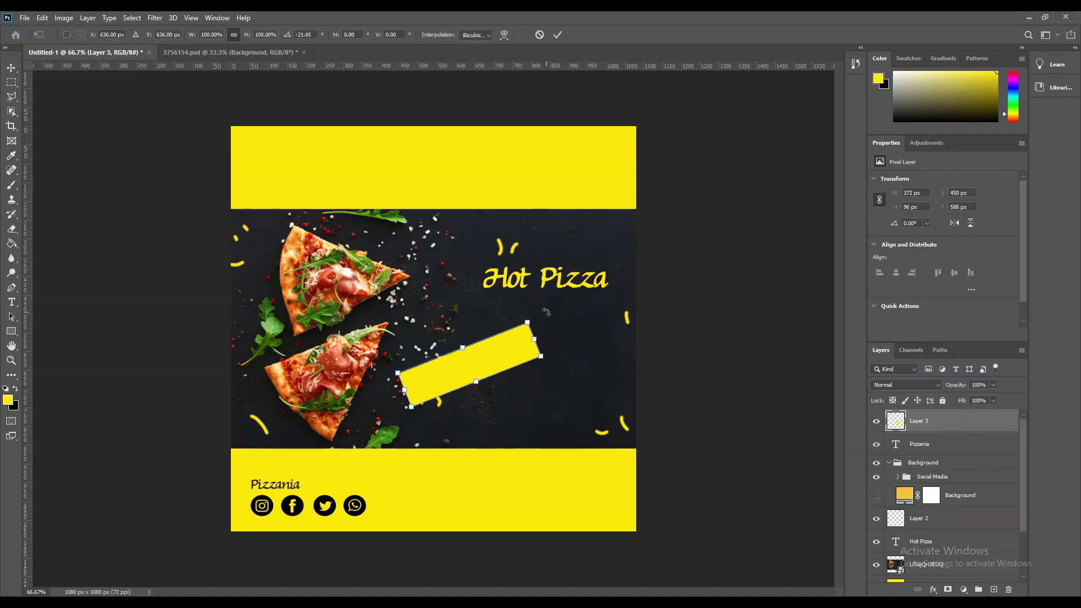
drag(528, 354, 545, 349)
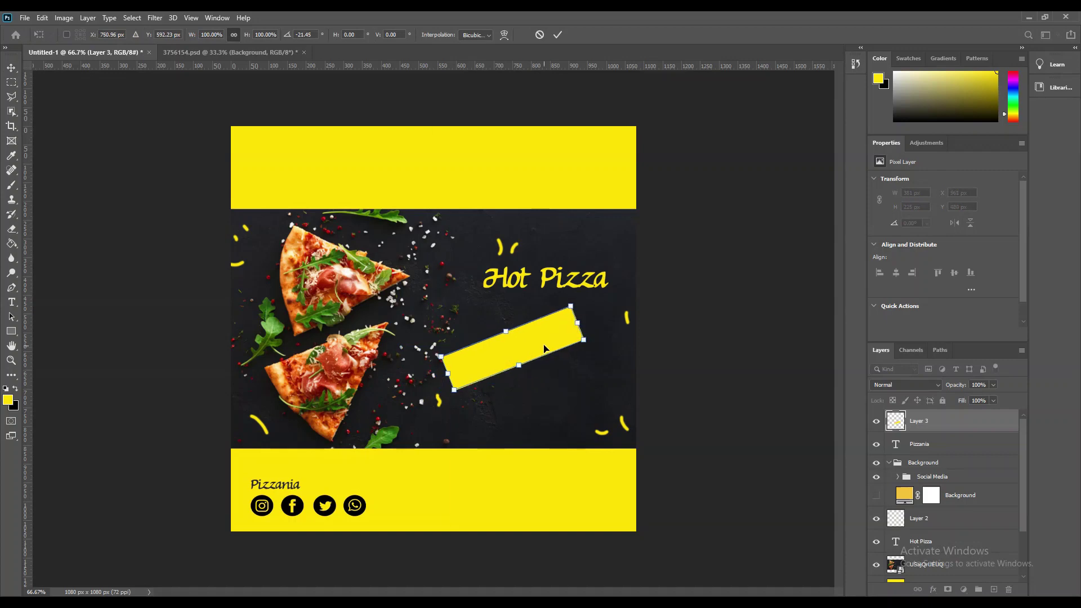
click(557, 36)
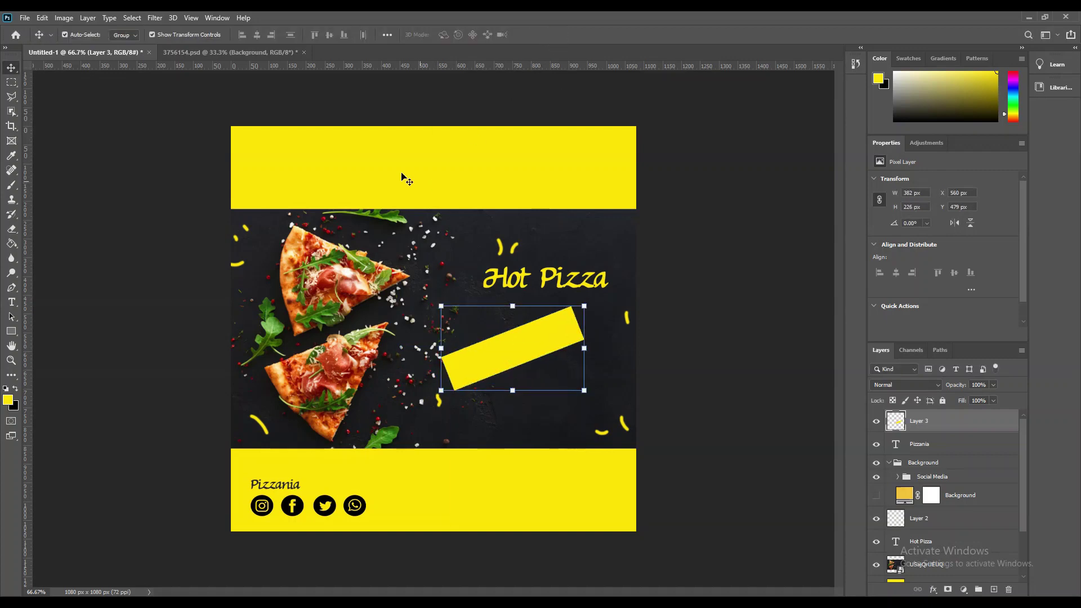
click(168, 36)
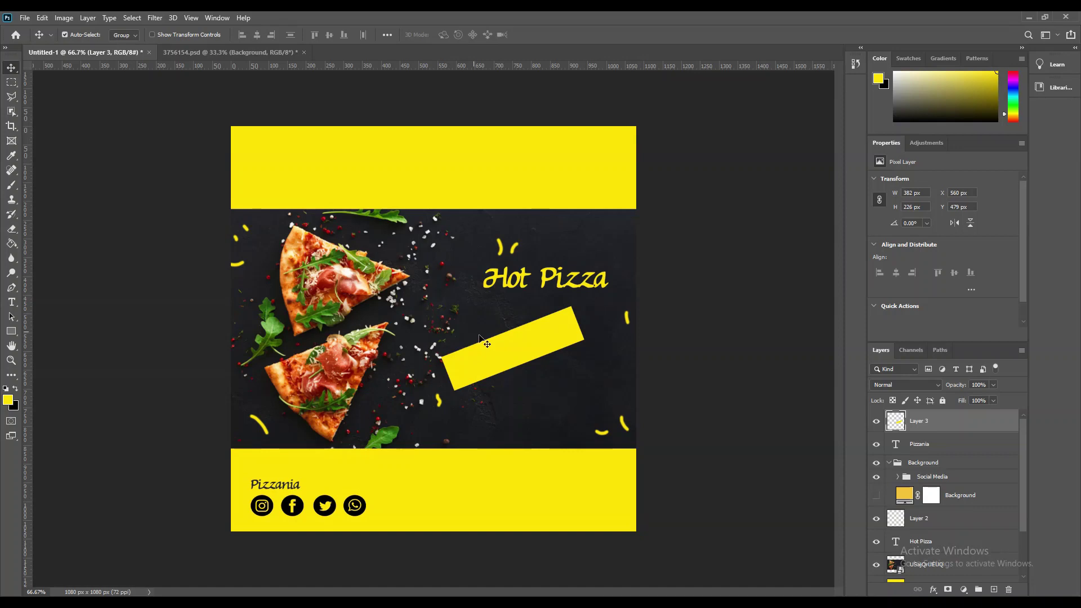
Duplicate the tilted bar just below itself and scale the copy smaller.
mouse_move(503, 364)
mouse_down()
mouse_move(516, 366)
mouse_move(525, 407)
mouse_up()
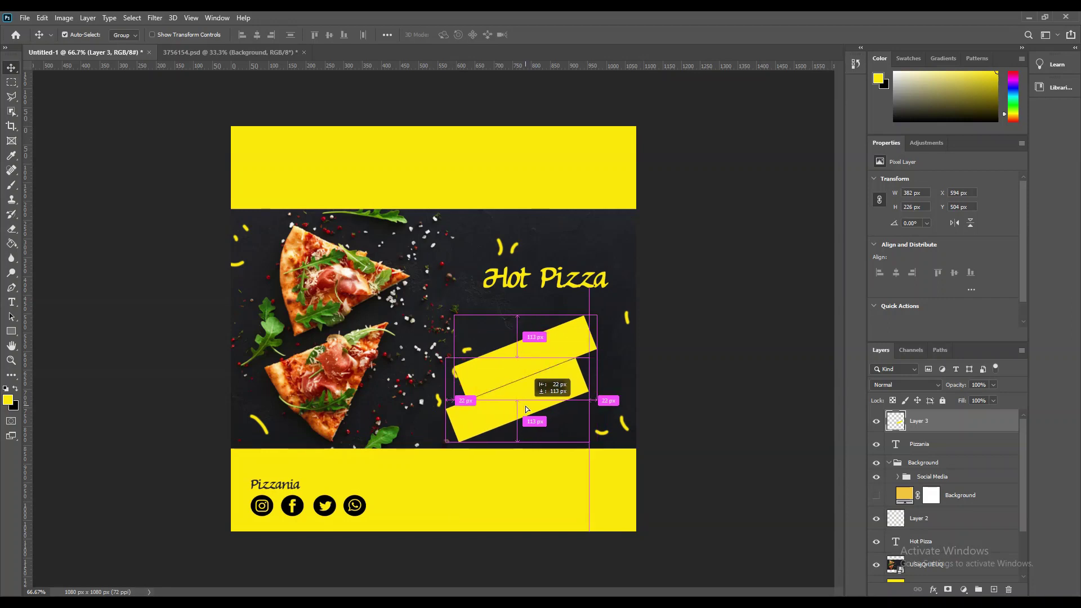
drag(525, 407, 524, 412)
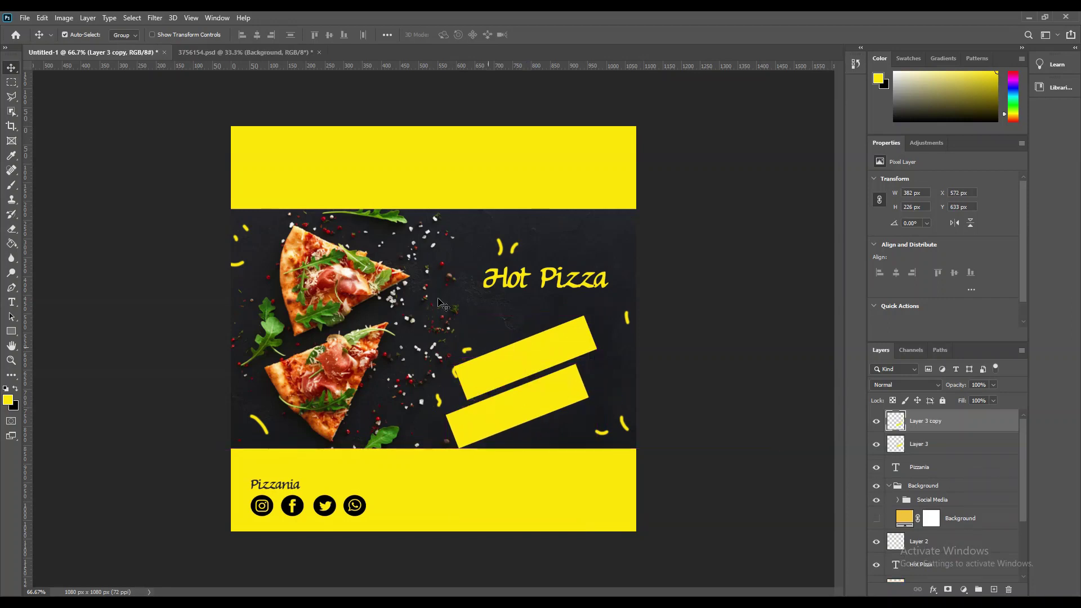
click(204, 35)
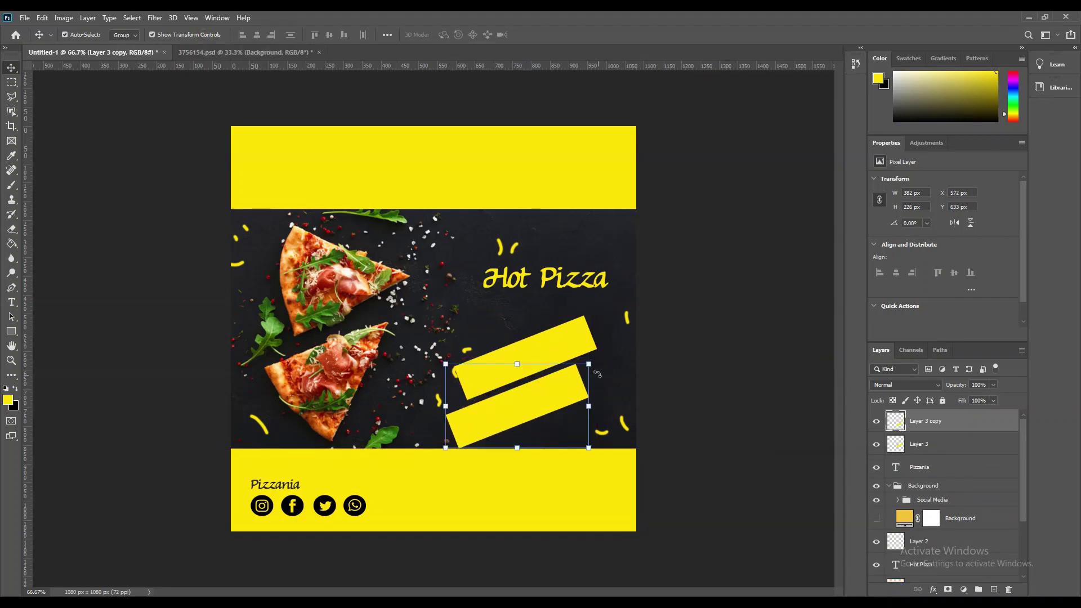
drag(588, 364, 553, 385)
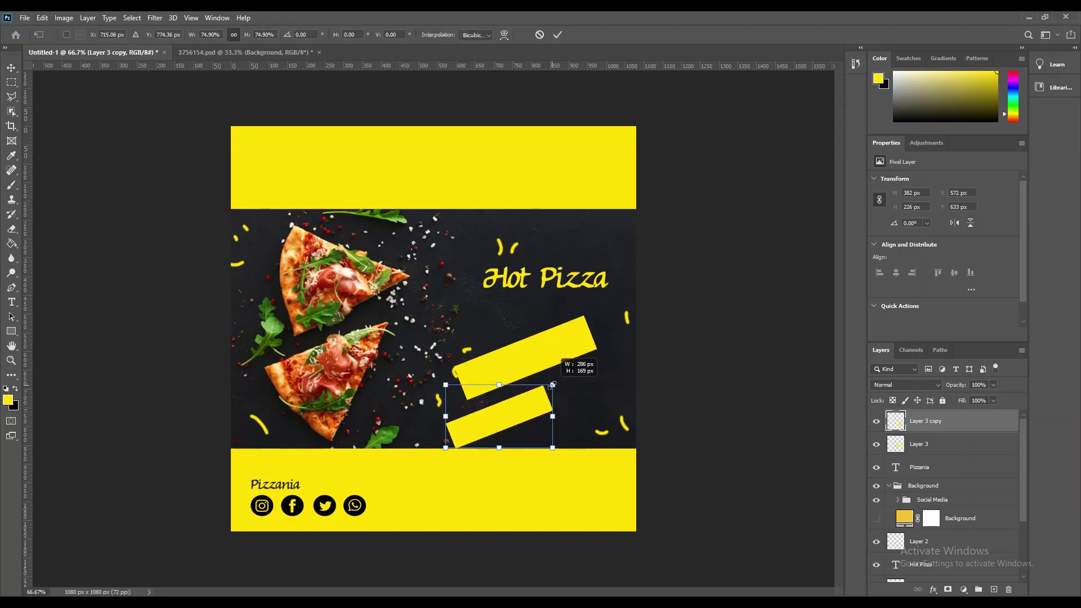
drag(445, 385, 435, 379)
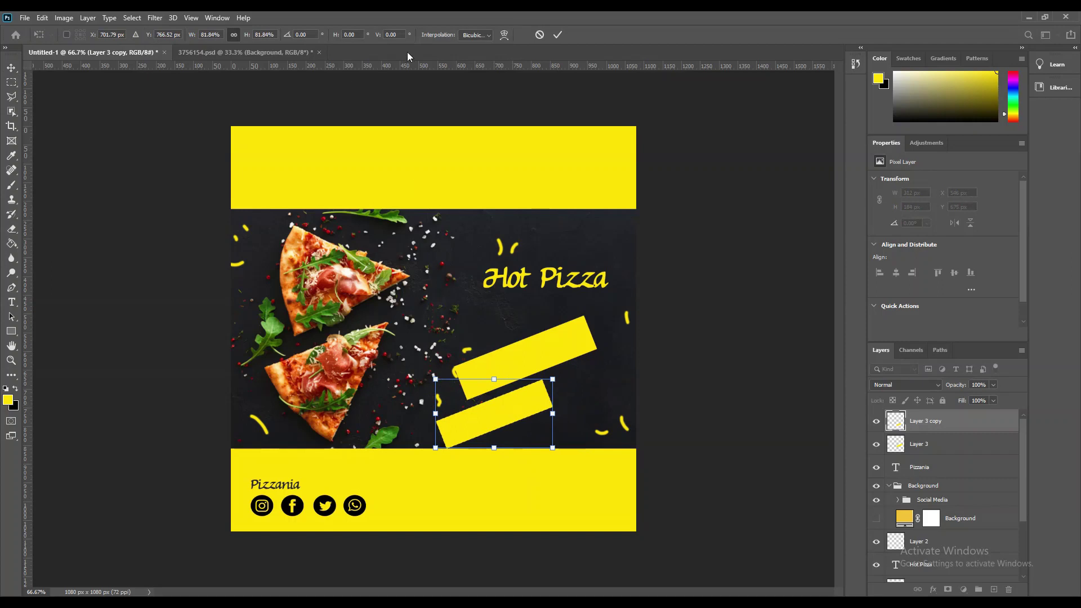
click(557, 35)
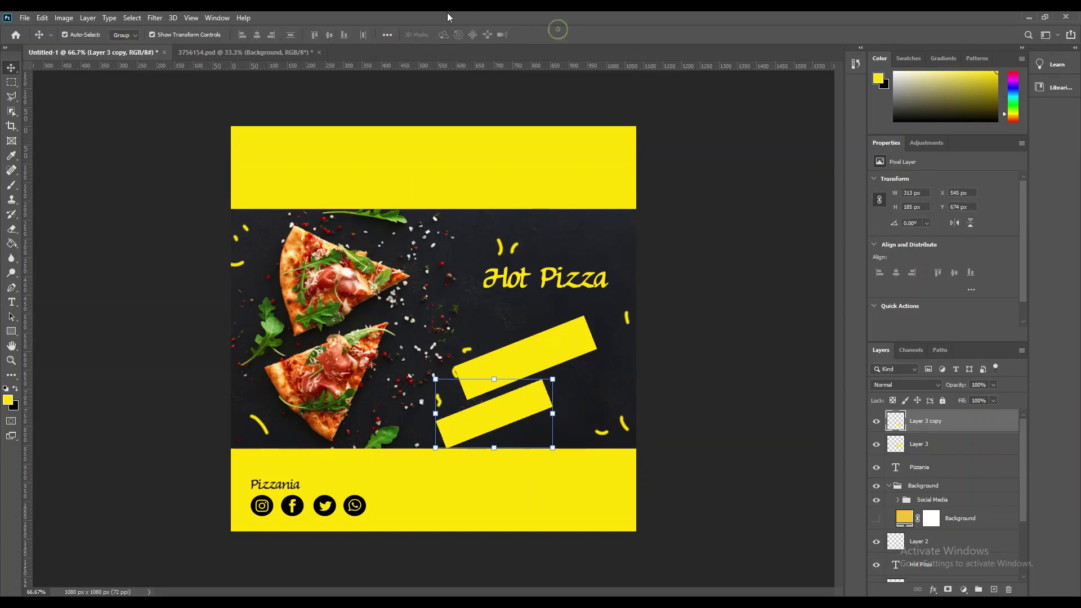
Fill the copied bar (Layer 3 copy) with white.
ctrl+click(895, 422)
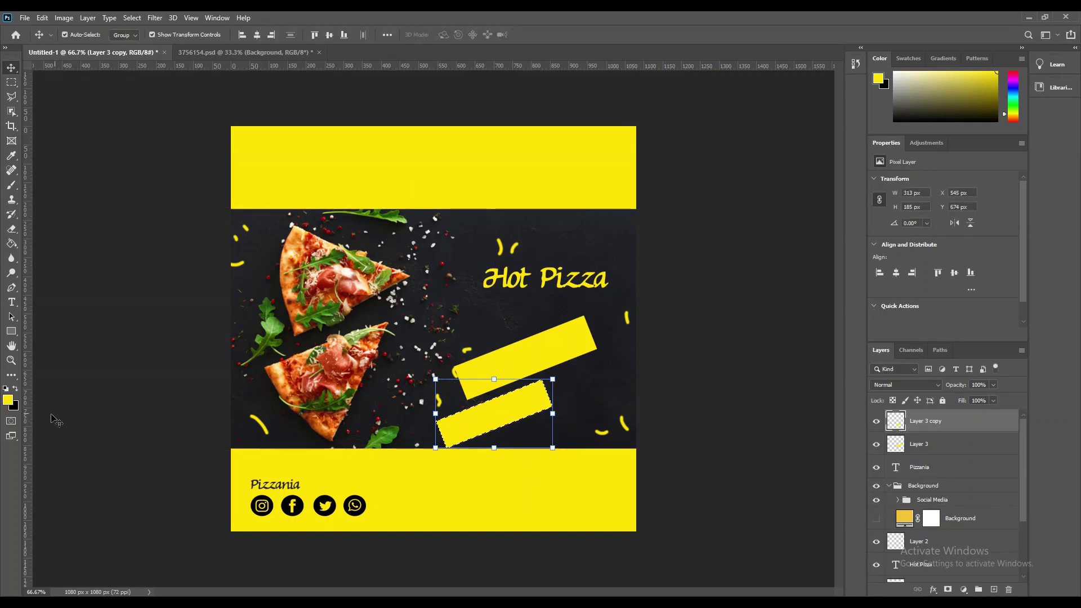
key(d)
key(x)
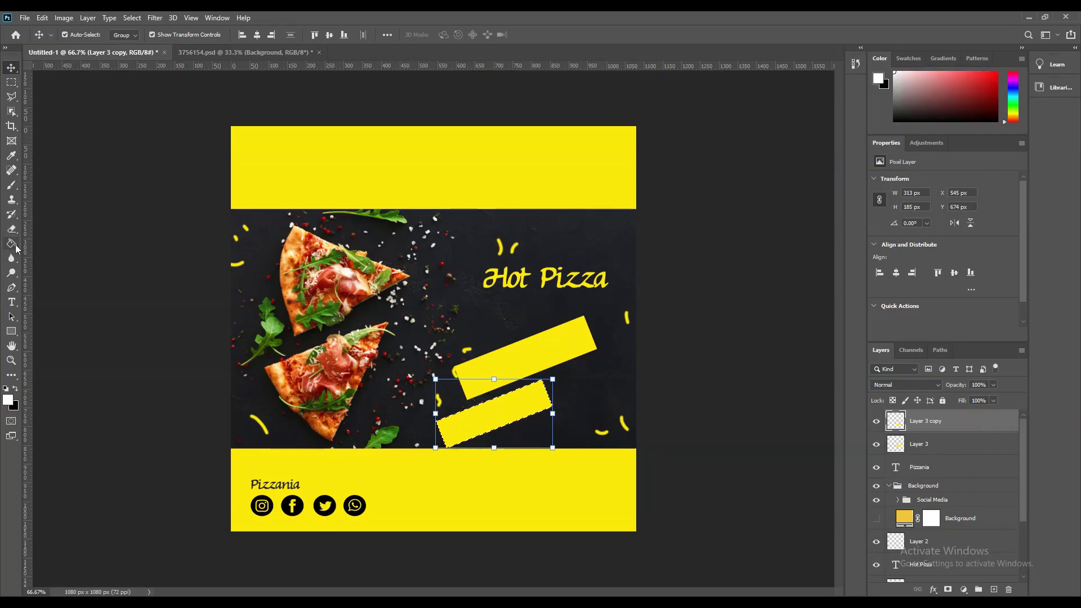
click(11, 243)
click(507, 416)
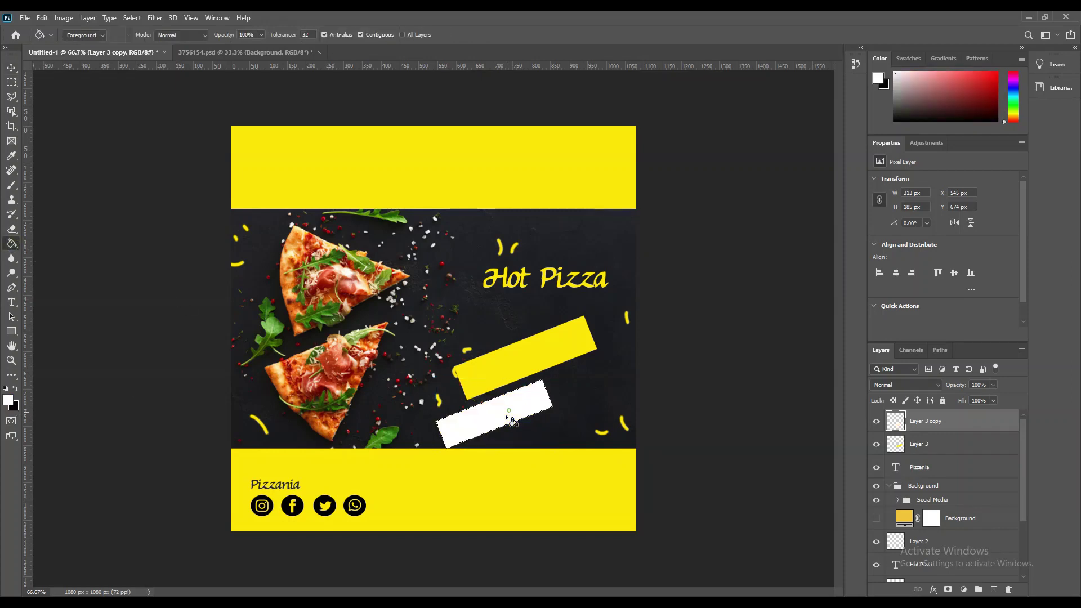
Set Move auto-select to Layer and shift the yellow bar slightly left.
click(12, 82)
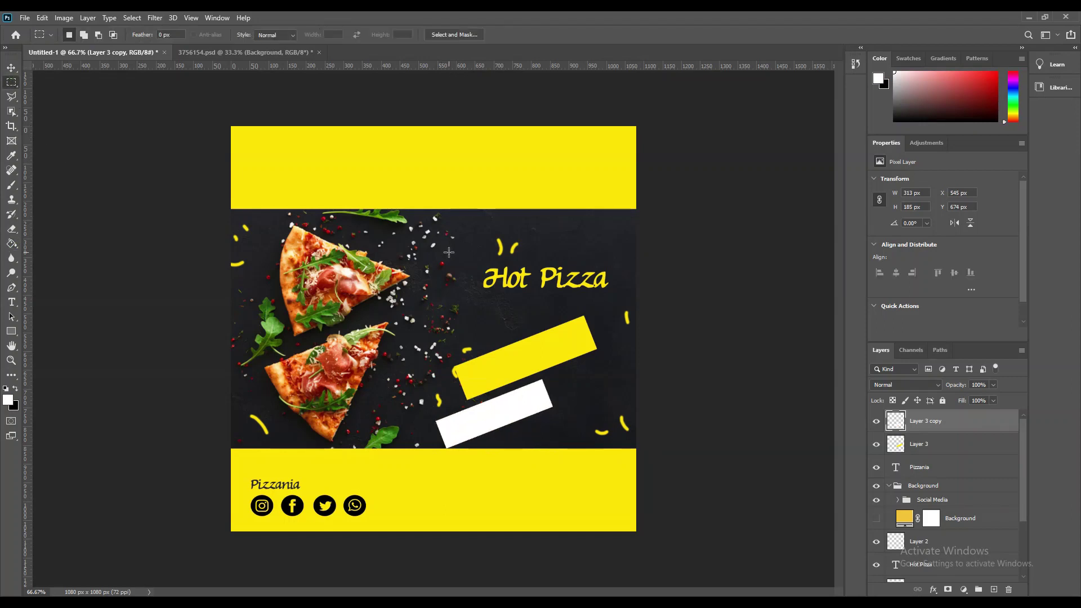
key(v)
click(124, 35)
click(121, 47)
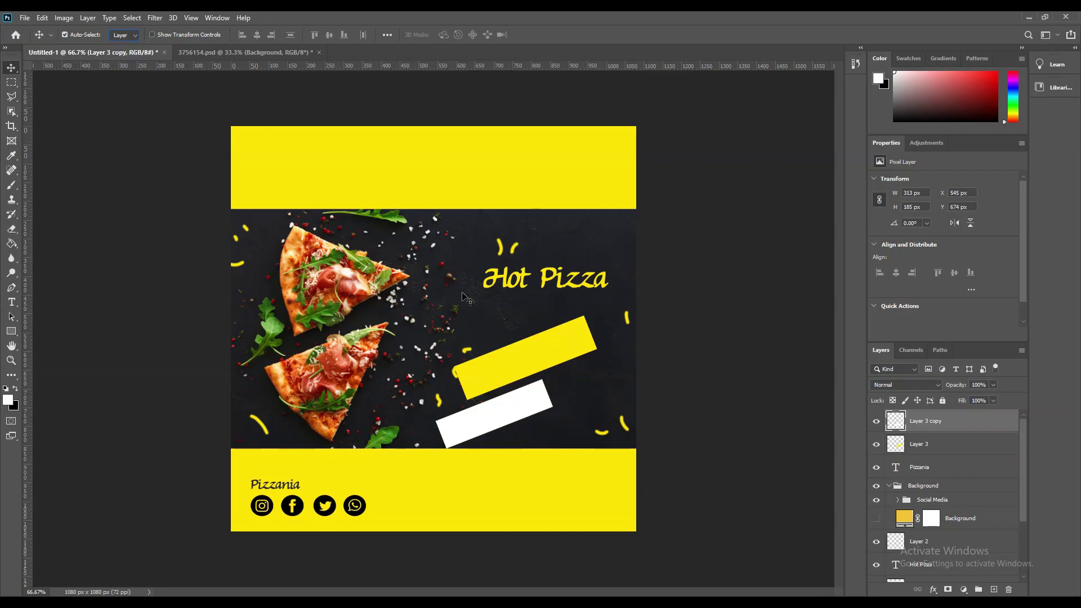
drag(536, 357, 523, 363)
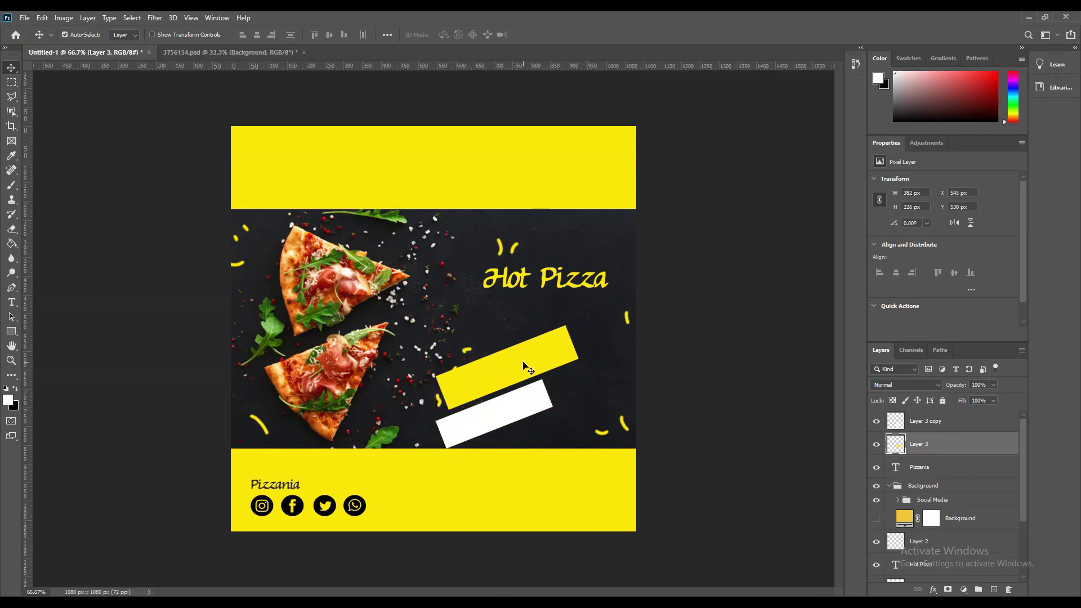
Type the word in a new text box in the top yellow band and colour it dark grey #2d2d2d.
click(11, 302)
drag(291, 139, 508, 186)
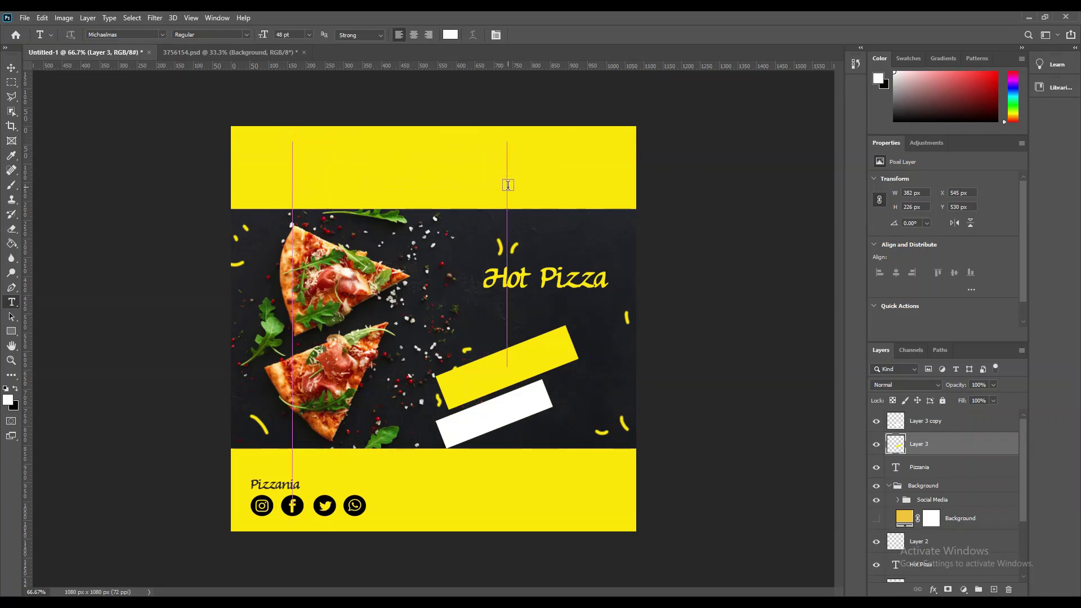
text(Su)
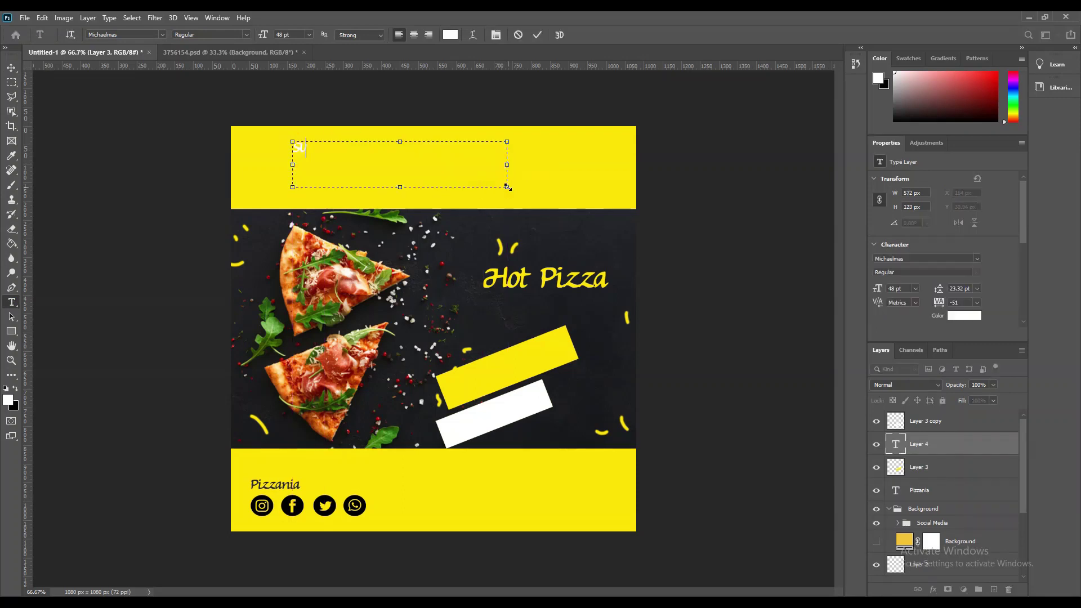
text(ER)
key(ctrl+a)
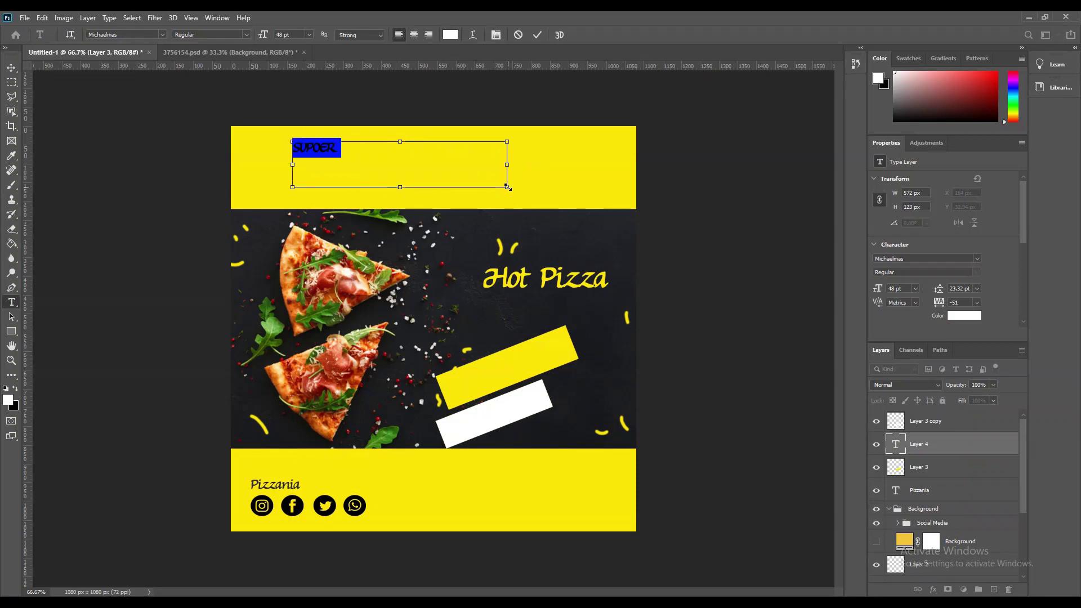
click(964, 315)
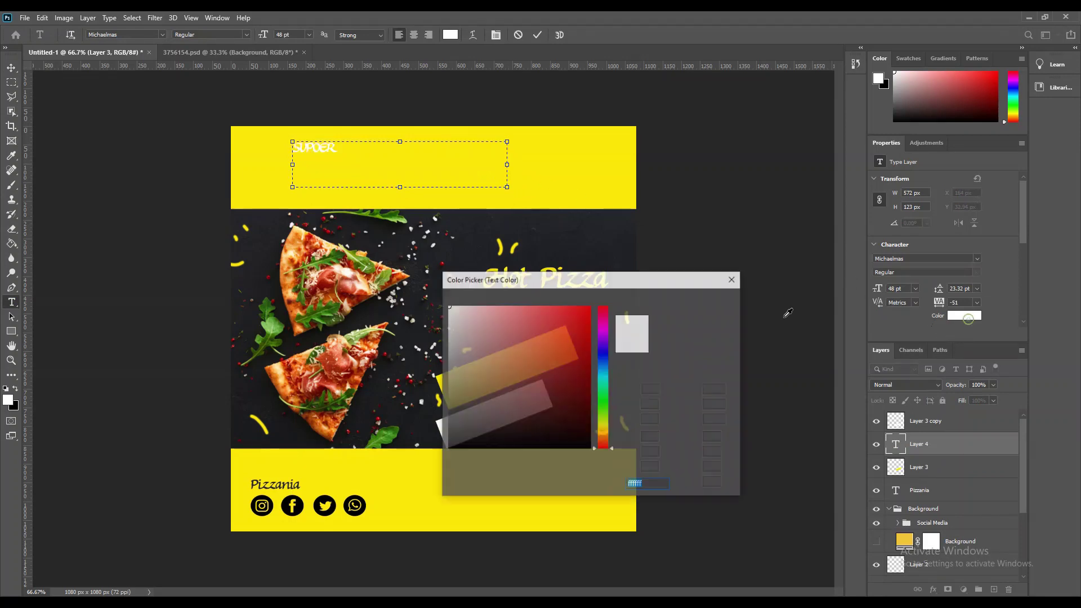
drag(504, 372, 415, 423)
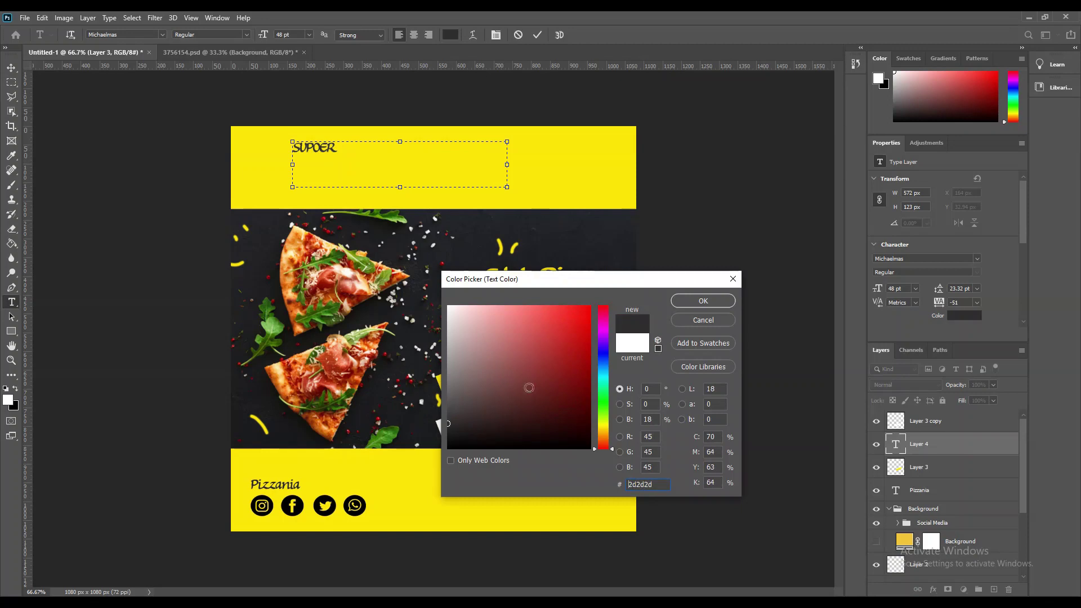
click(704, 300)
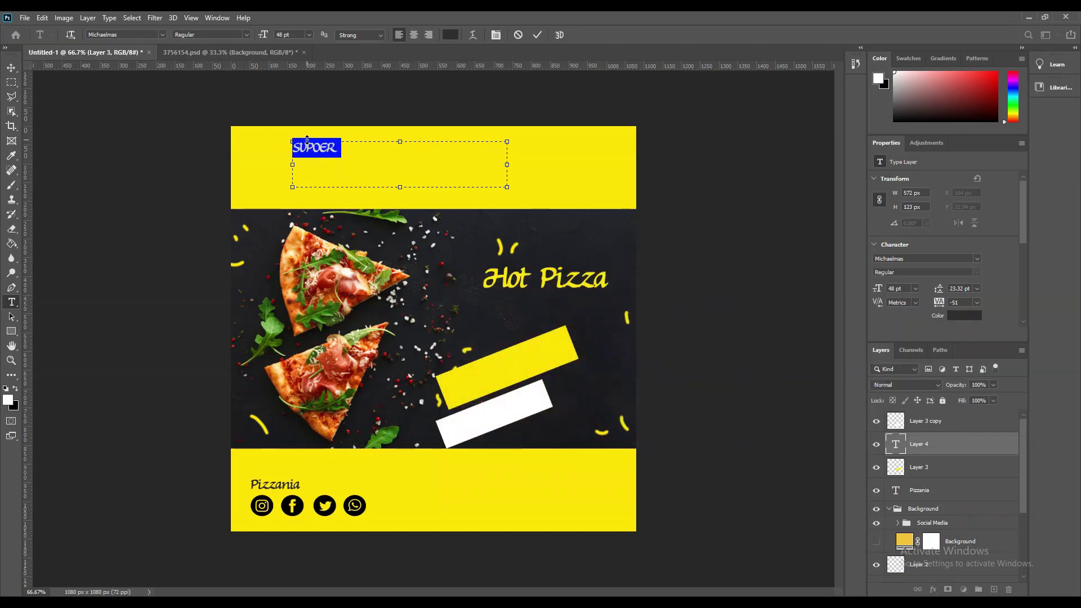
Fix the typo so the text reads SUPER and set its size to 120 pt.
click(325, 149)
drag(319, 146, 314, 146)
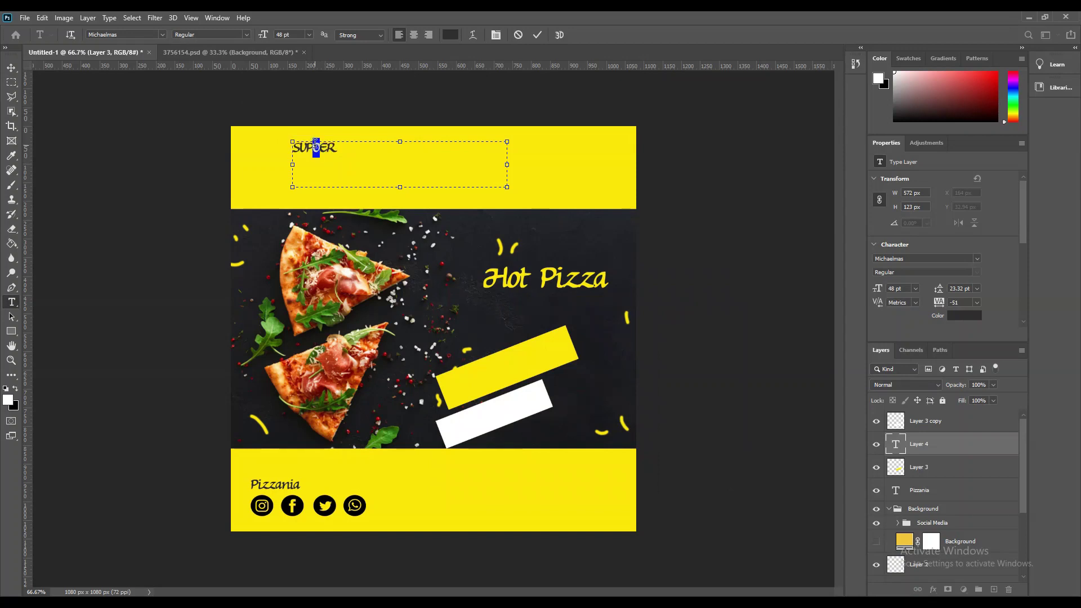
key(BackSpace)
double_click(315, 145)
click(286, 34)
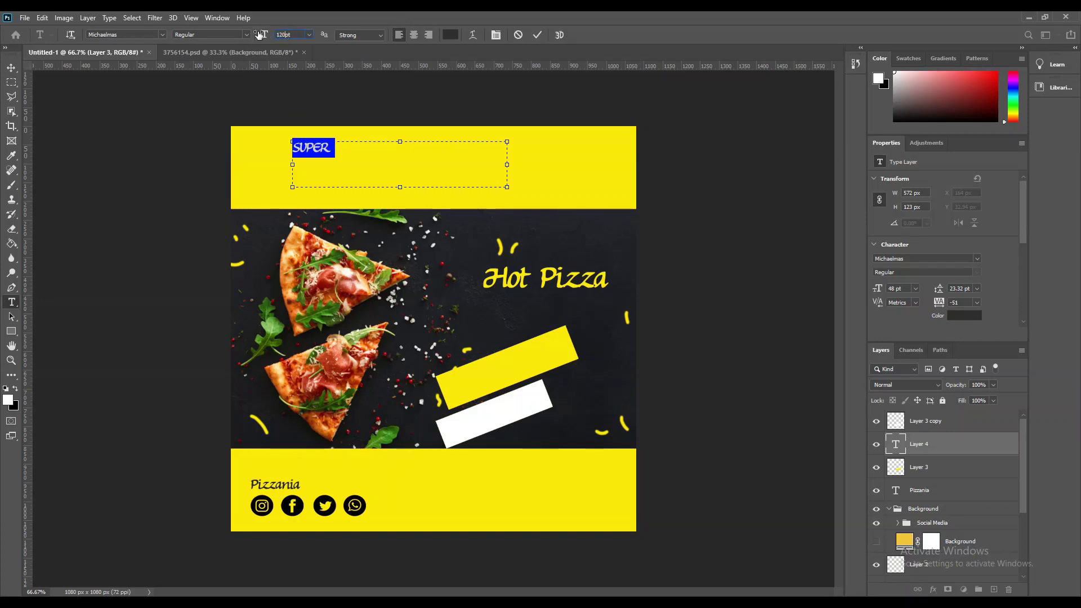
key(Return)
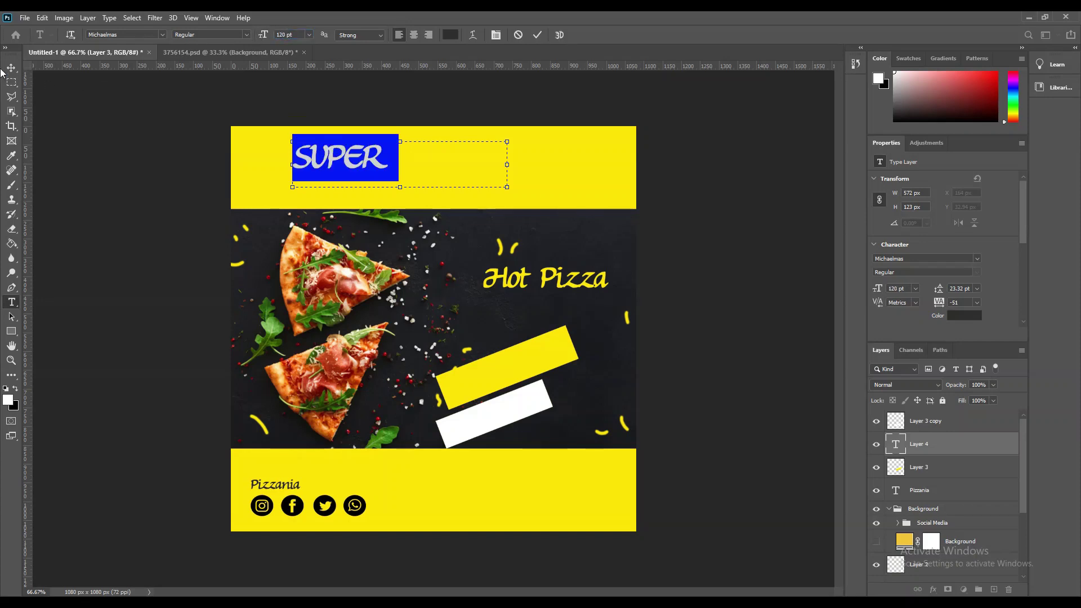
click(10, 68)
Move SUPER onto the tilted yellow bar and rotate it about -23° to match its angle.
drag(328, 170, 500, 363)
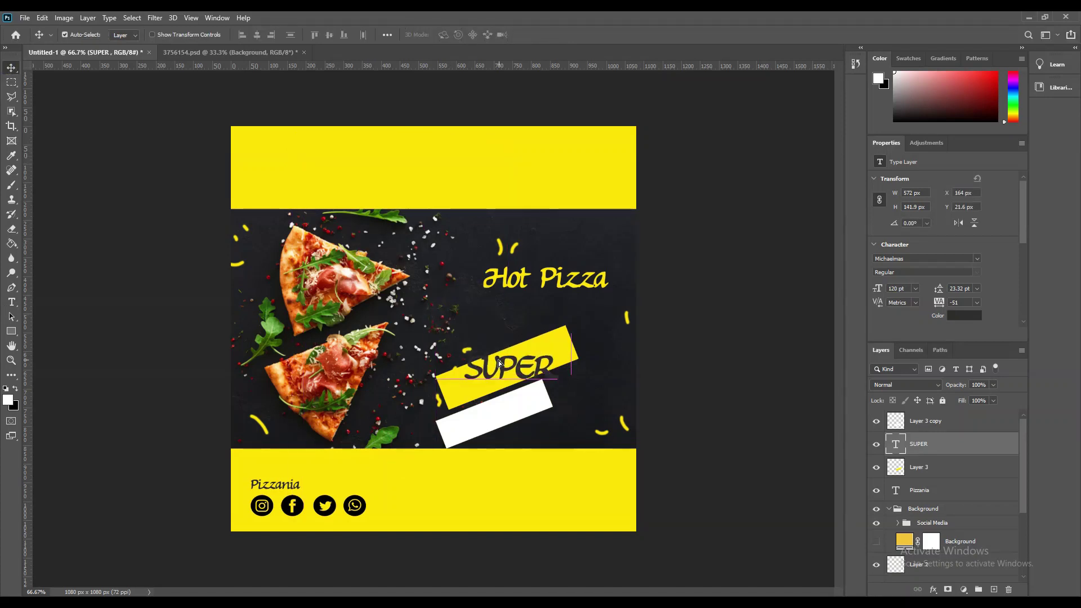
click(190, 35)
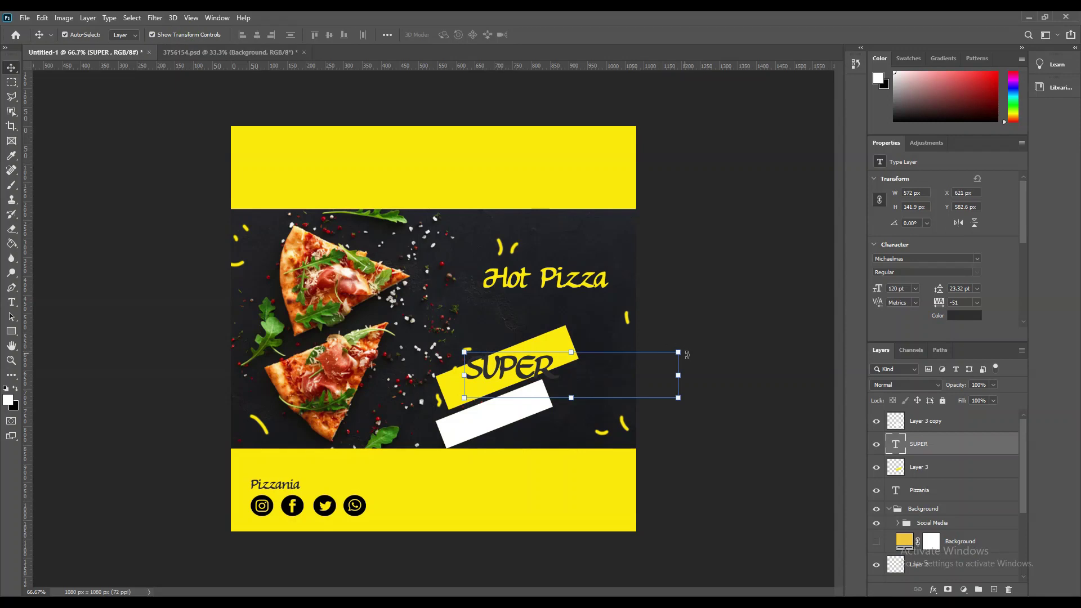
drag(691, 355, 671, 310)
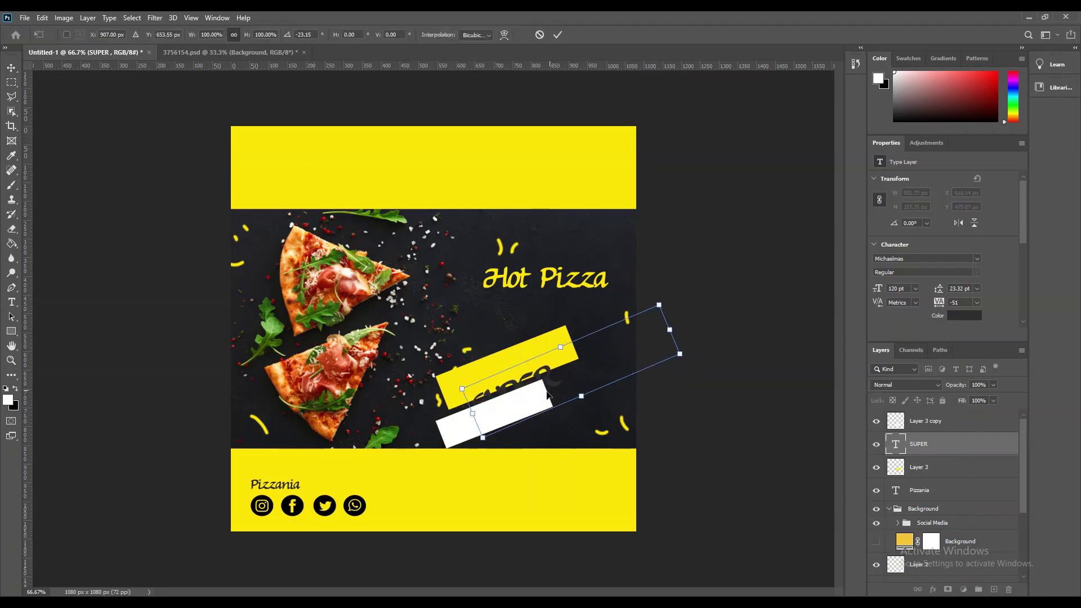
drag(550, 384, 536, 365)
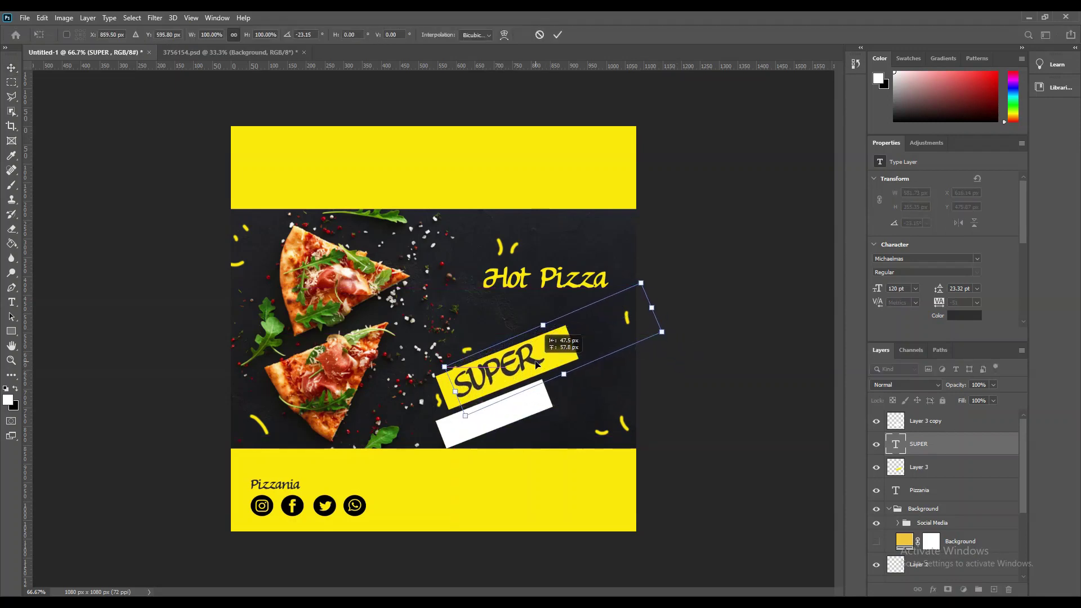
click(557, 35)
click(169, 35)
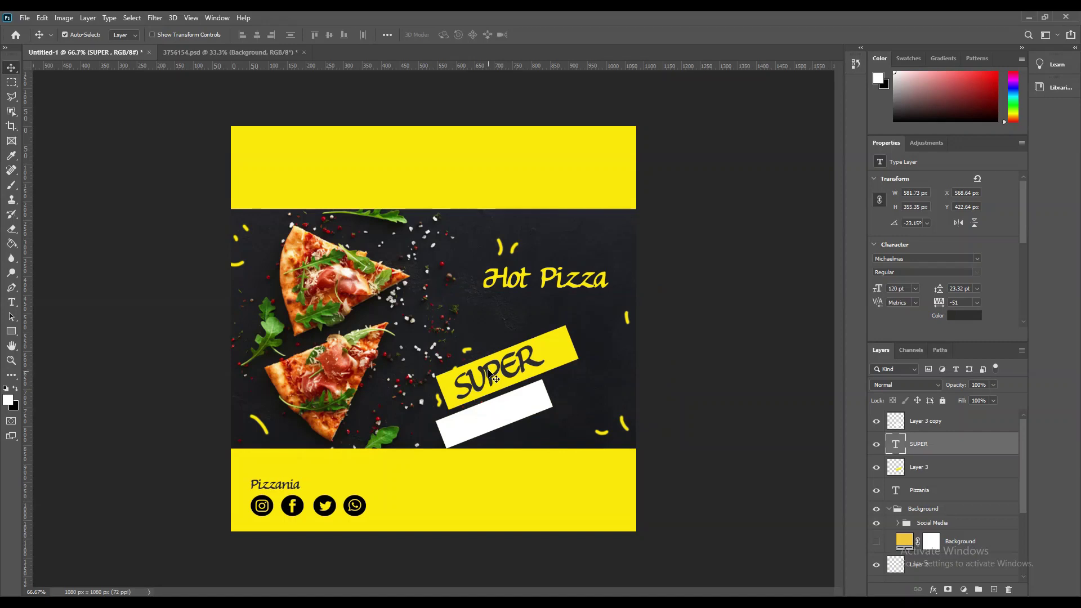
Duplicate SUPER, retype the copy as 'Sale', and position it in the white bar below.
drag(487, 371, 487, 417)
key(ctrl+j)
drag(990, 445, 981, 419)
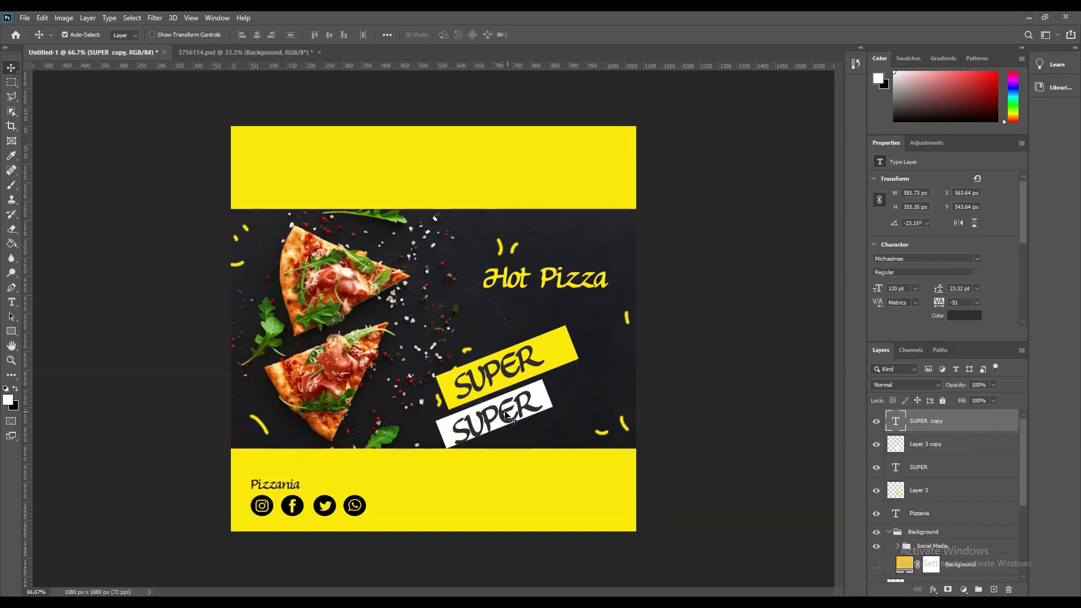
key(t)
double_click(501, 411)
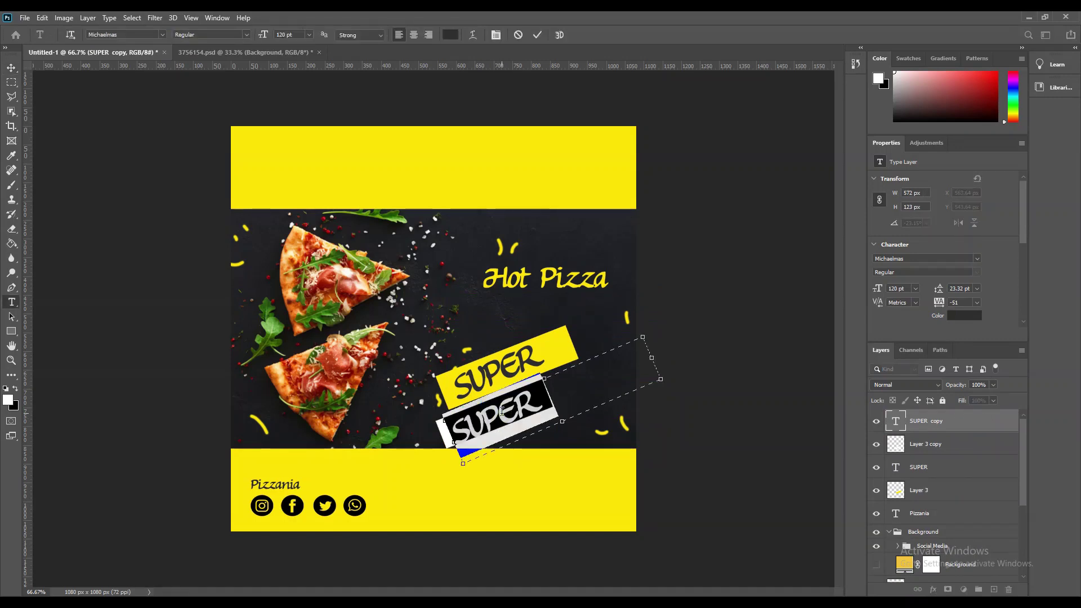
text(Sale)
click(12, 67)
drag(483, 445, 489, 429)
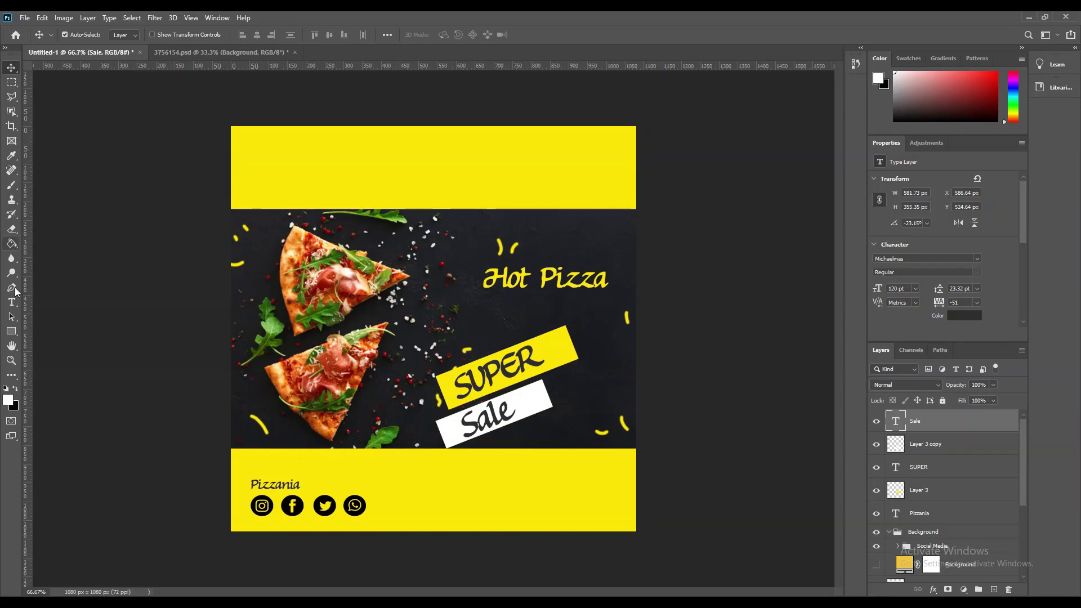
Type 'your time to change' in a text box spanning the top yellow band.
click(10, 304)
drag(281, 158, 589, 208)
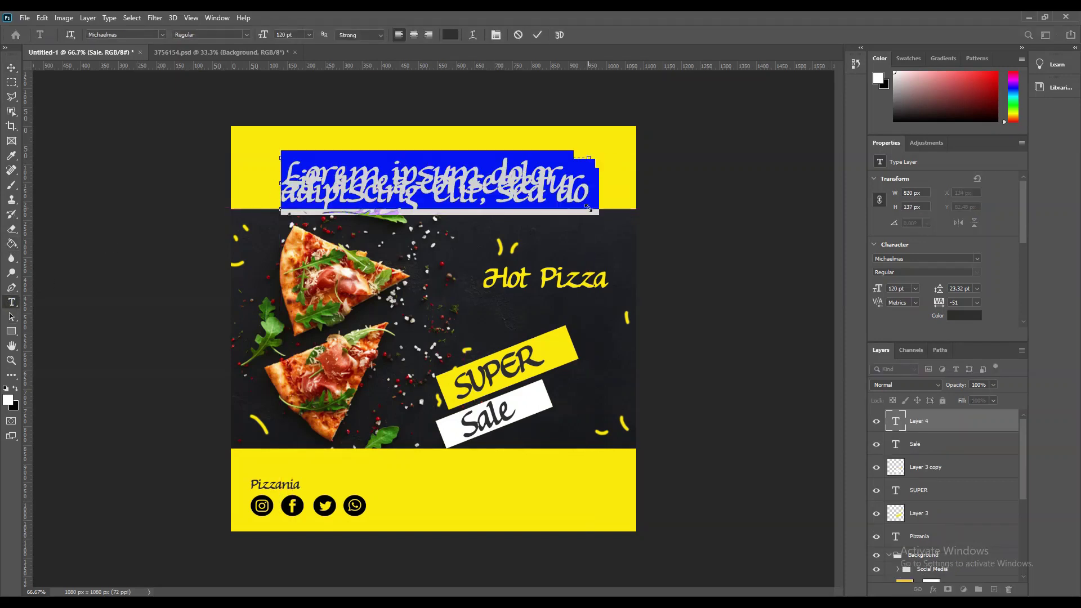
text(your t)
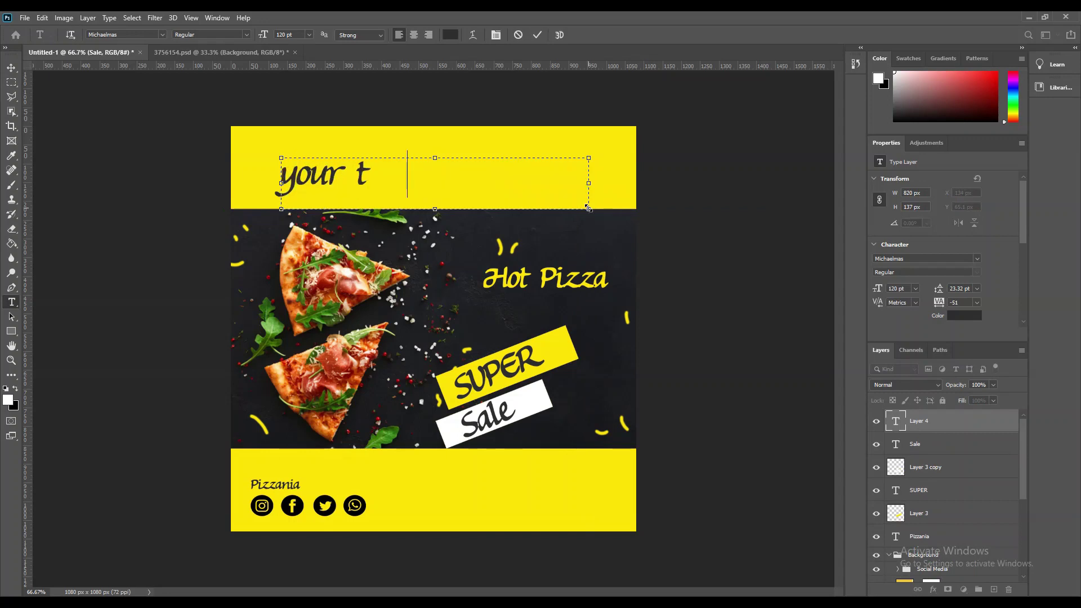
text(ime to change)
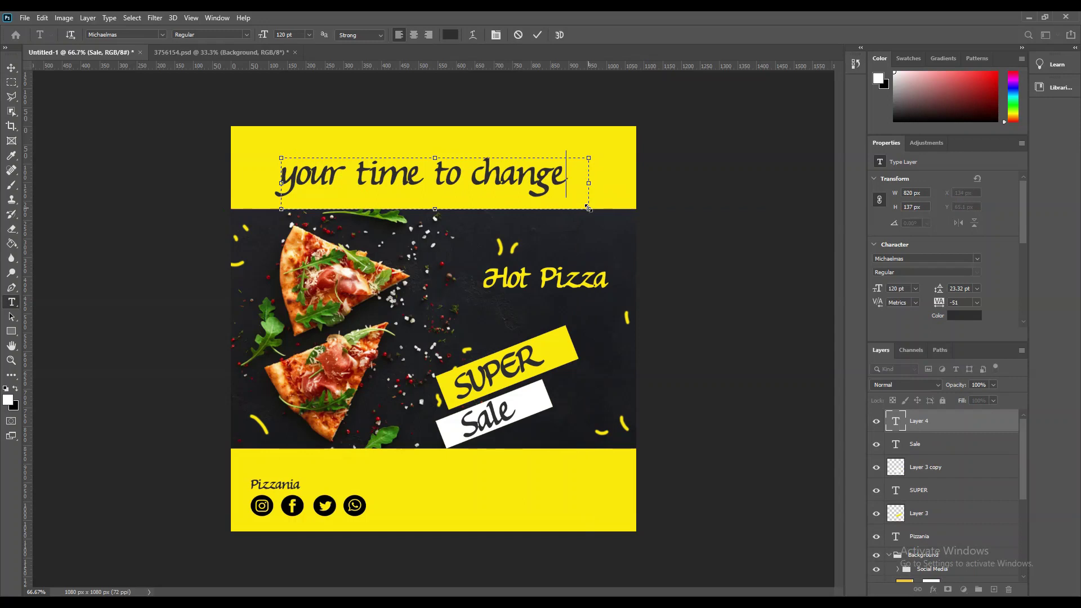
click(12, 67)
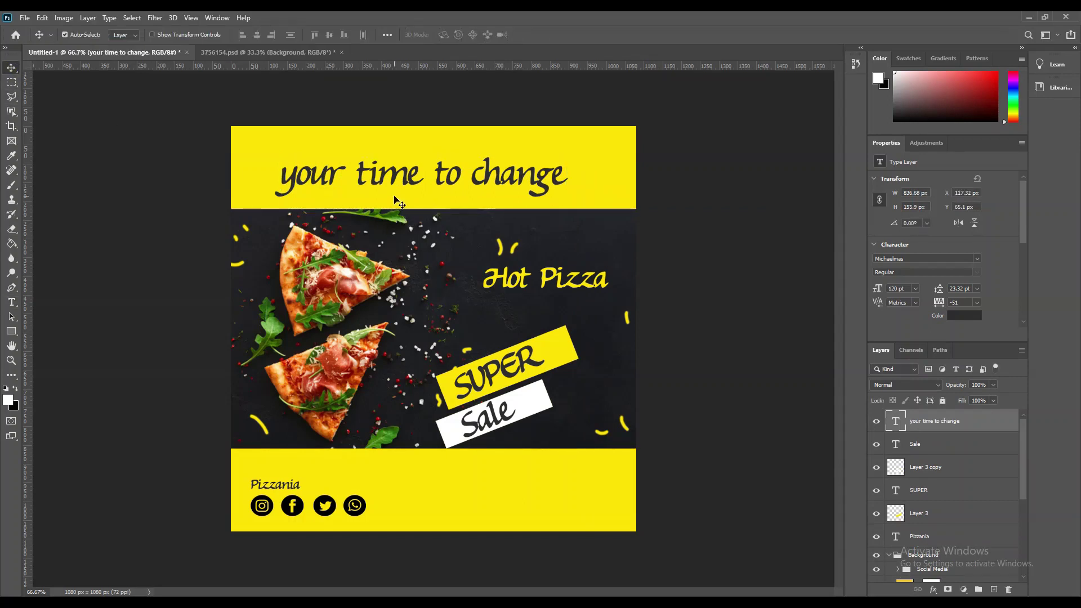
Make the headline text white and turn on a Drop Shadow layer effect.
click(966, 316)
text(ffffff)
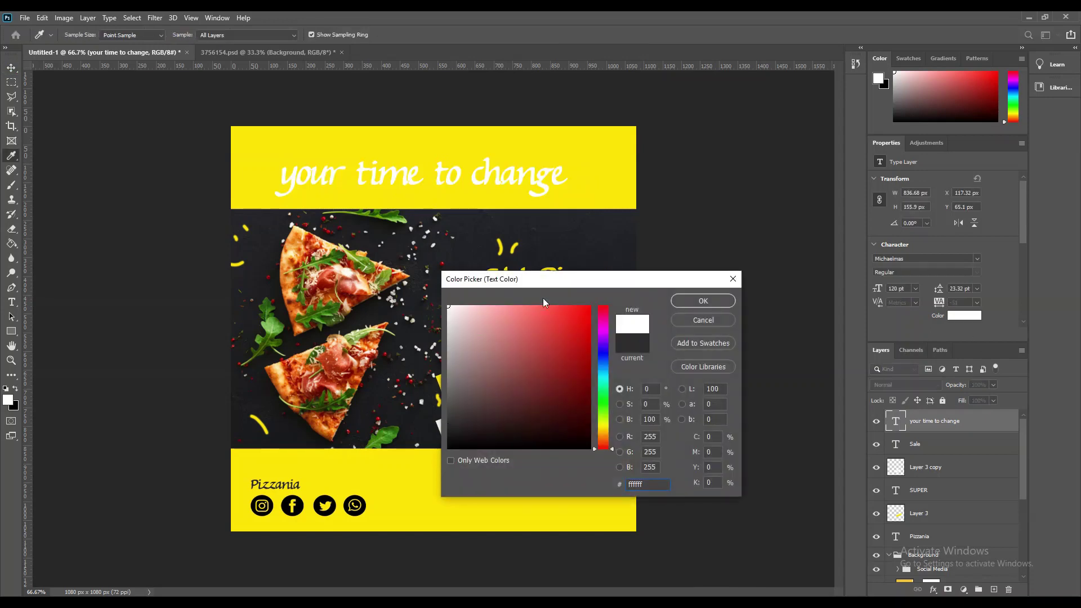
click(701, 306)
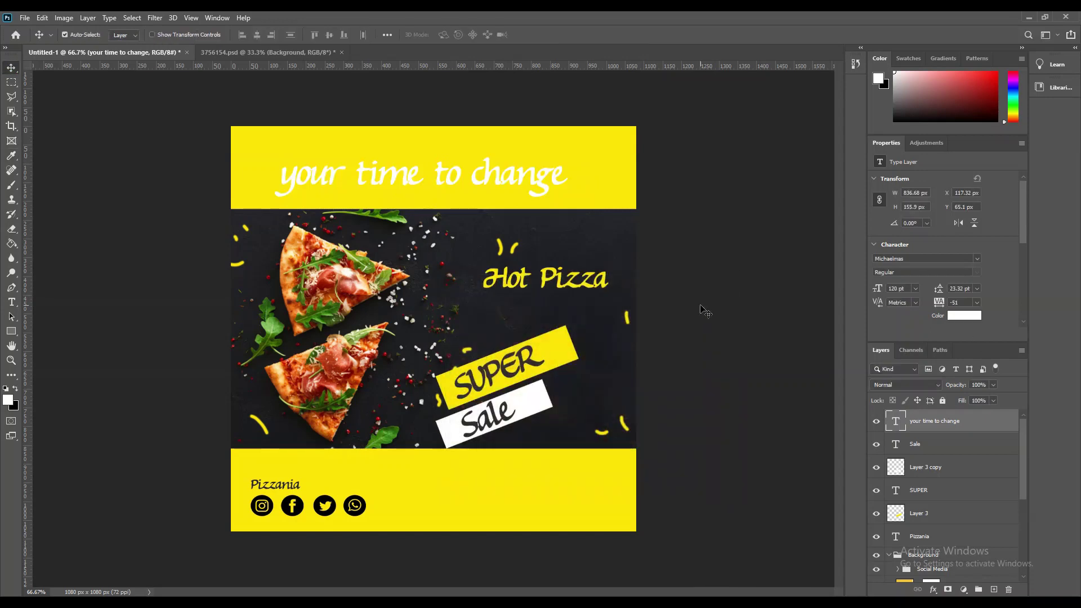
double_click(1000, 425)
click(680, 422)
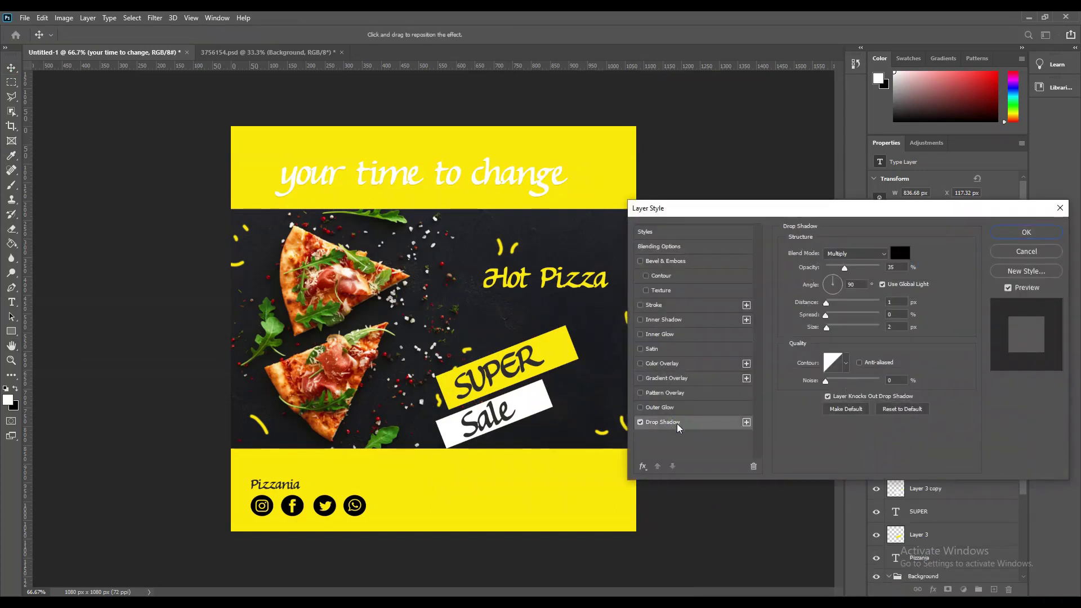
Increase the drop shadow's distance, spread and size, discard a Satin trial, and apply.
click(833, 304)
mouse_move(833, 304)
mouse_down()
mouse_move(833, 329)
mouse_move(828, 304)
mouse_up()
click(833, 327)
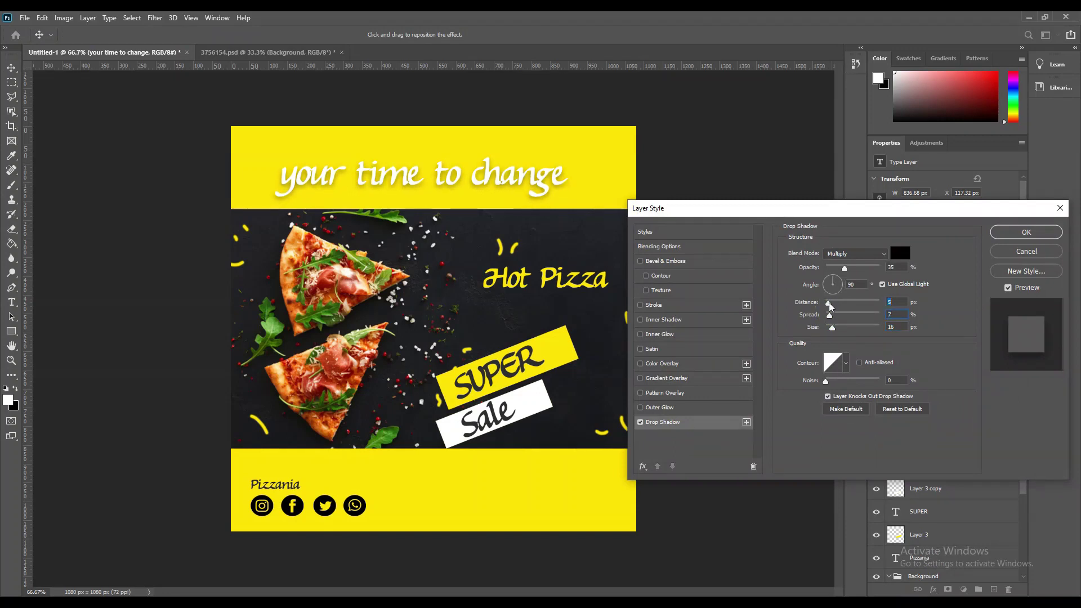
click(685, 349)
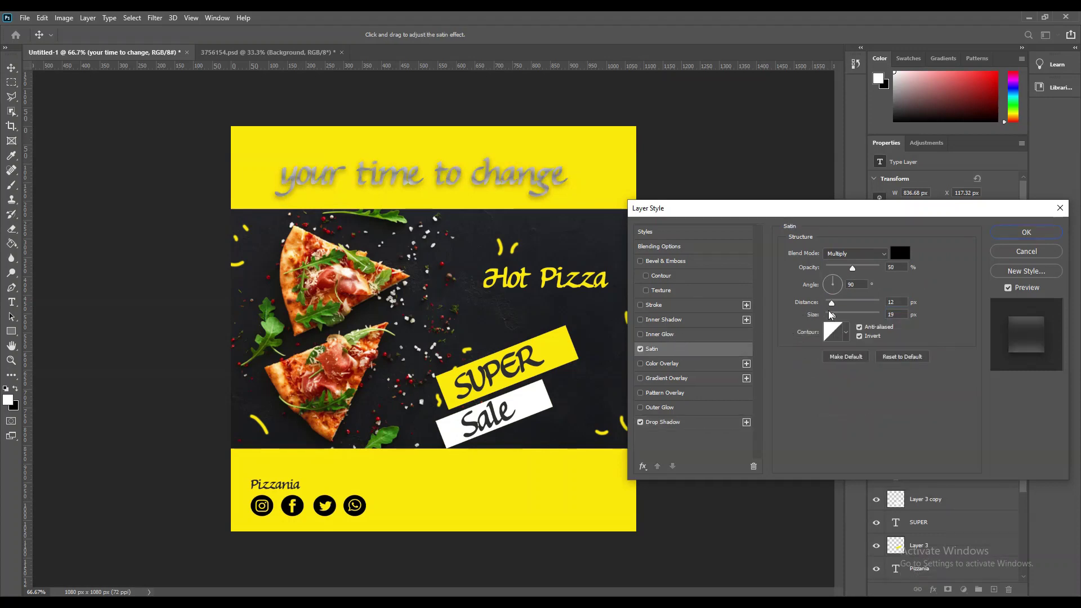
drag(829, 317, 847, 314)
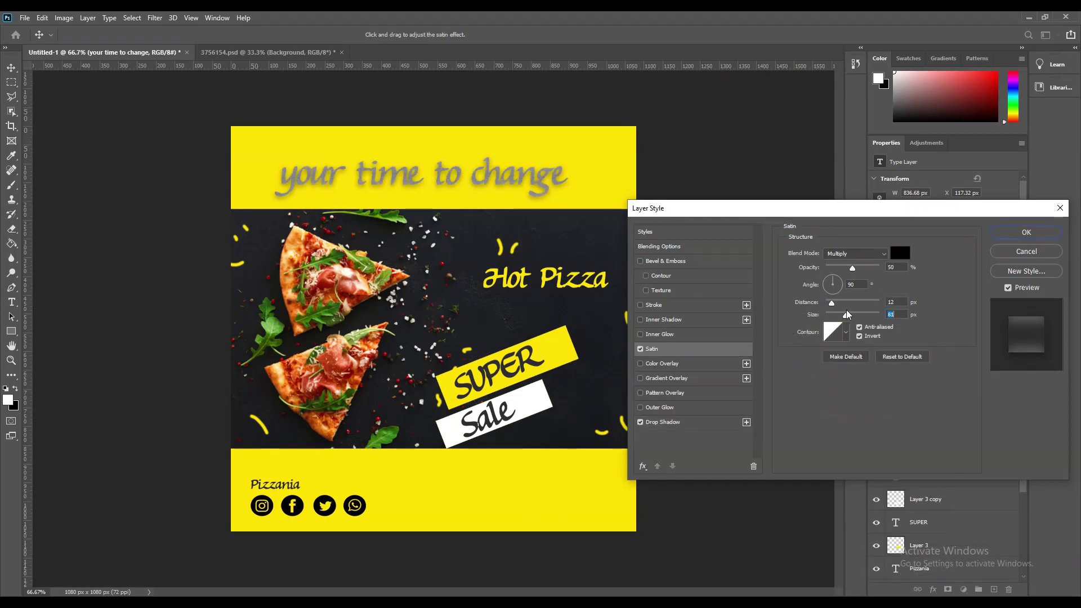
click(640, 349)
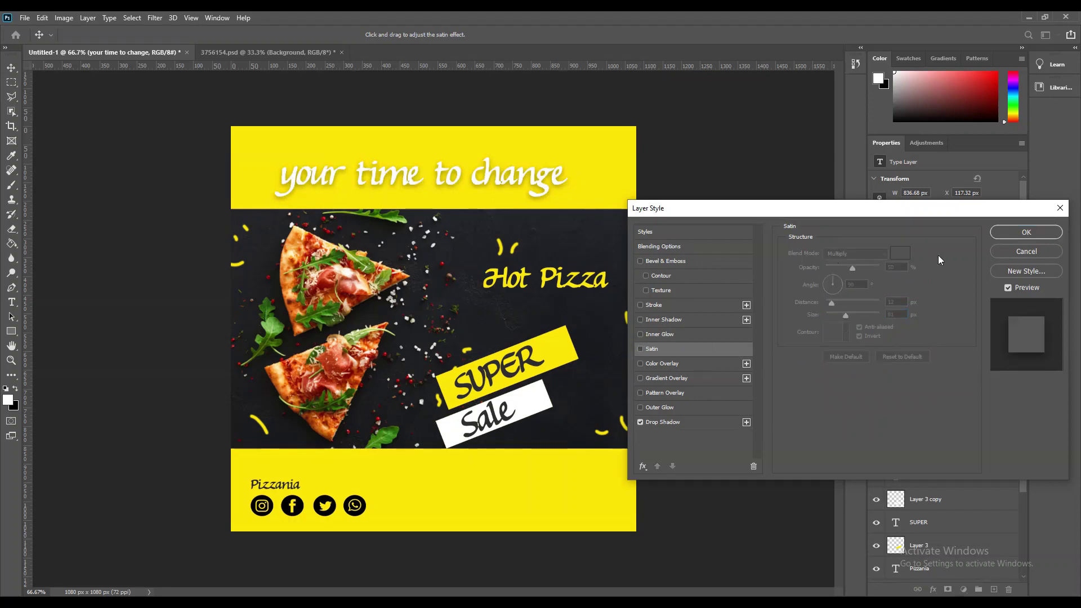
click(998, 235)
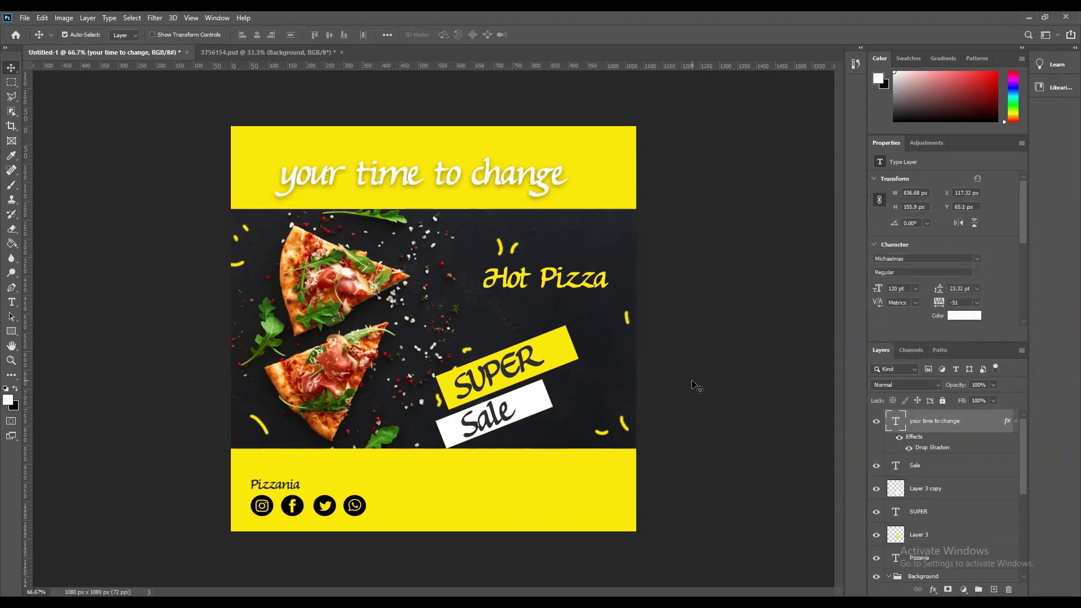
On a new layer, paint a thick black brushstroke across the whole headline.
click(198, 35)
click(169, 35)
click(992, 589)
key(b)
key(d)
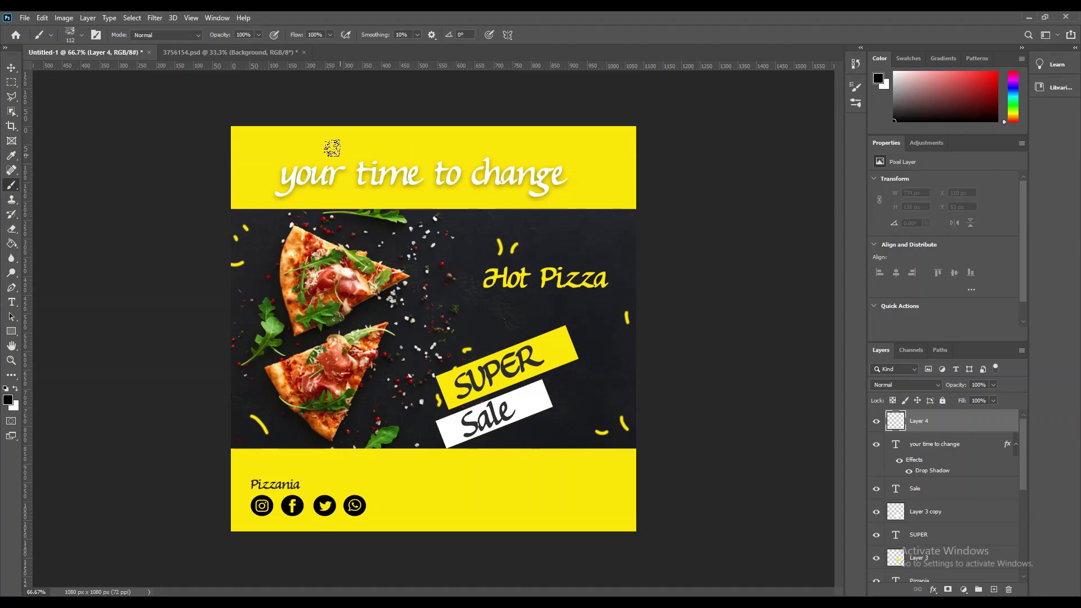
drag(273, 185, 558, 168)
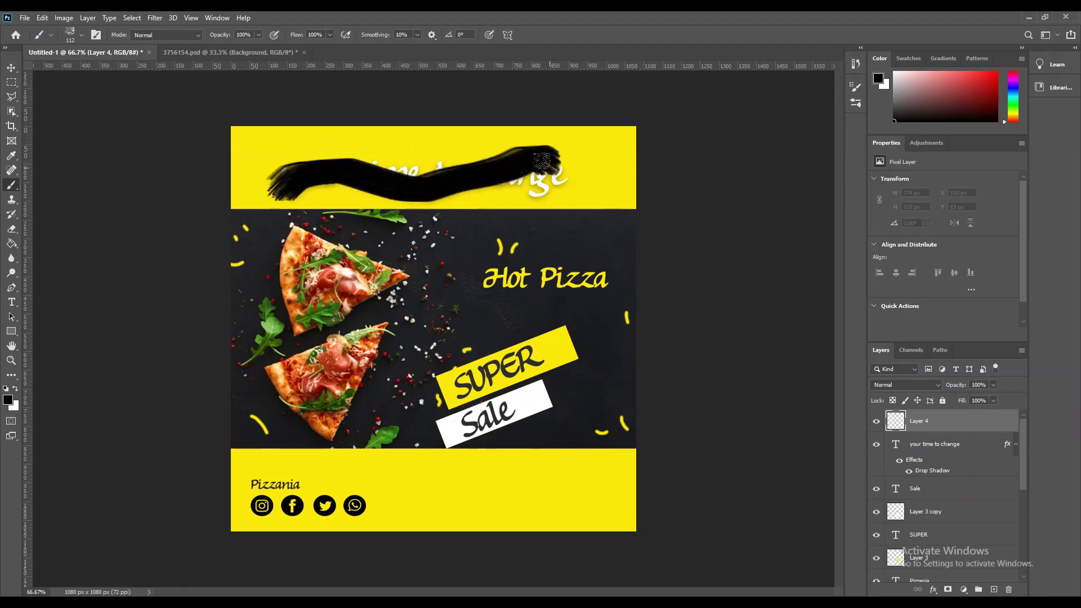
key(ctrl+z)
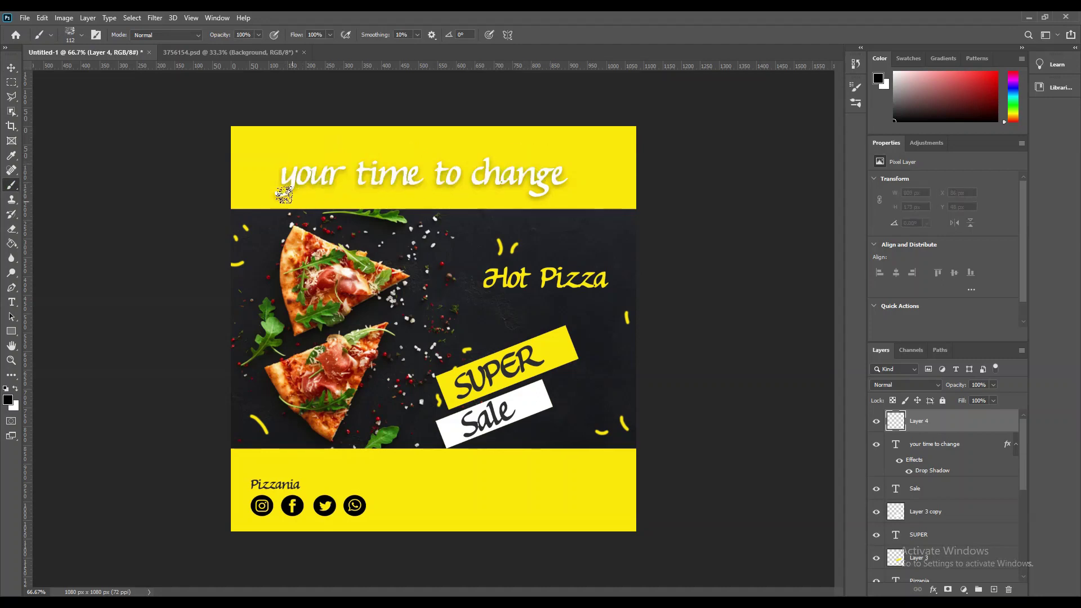
drag(279, 191, 574, 195)
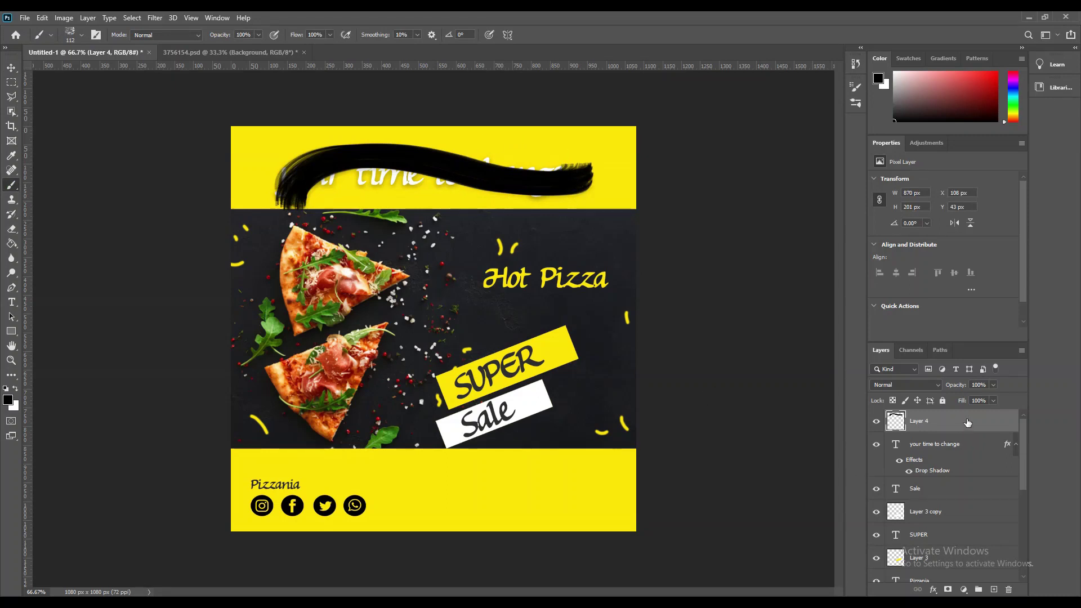
Place the brushstroke layer beneath the headline and nudge the text up onto it.
drag(970, 421, 967, 477)
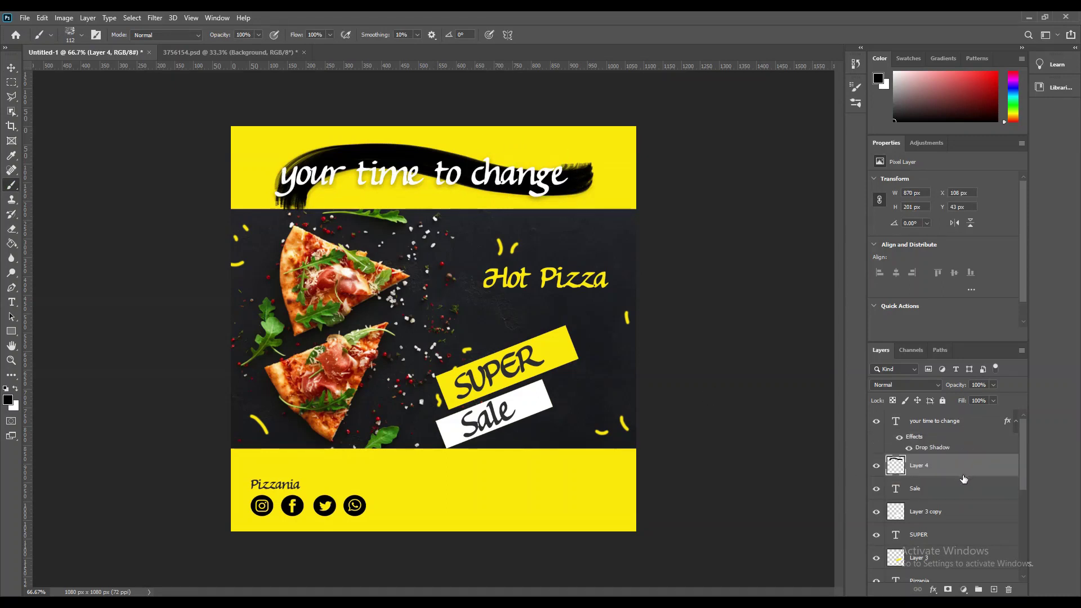
click(10, 67)
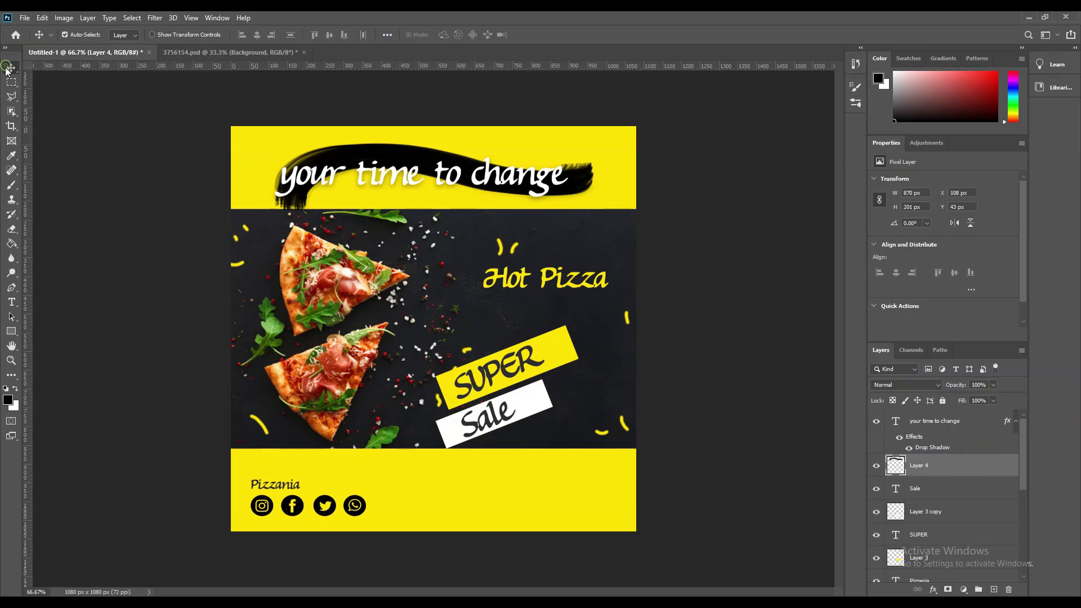
drag(383, 177, 393, 164)
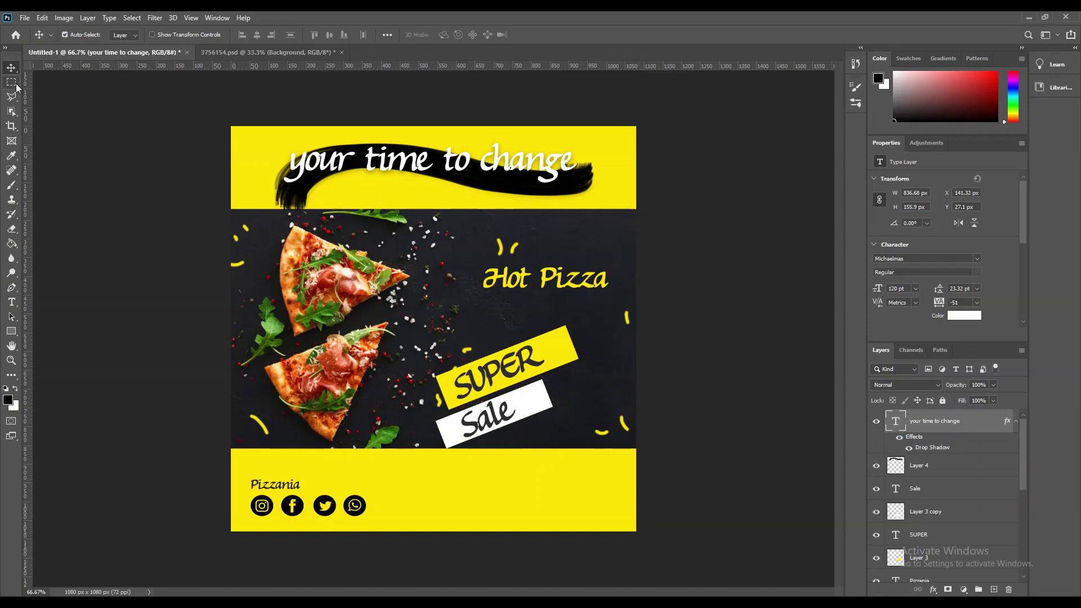
Draw a large elliptical selection over the design's centre and add a new empty layer.
right_click(12, 83)
click(45, 97)
mouse_move(295, 173)
mouse_down()
mouse_move(566, 446)
mouse_move(639, 499)
mouse_up()
click(586, 485)
key(ctrl+z)
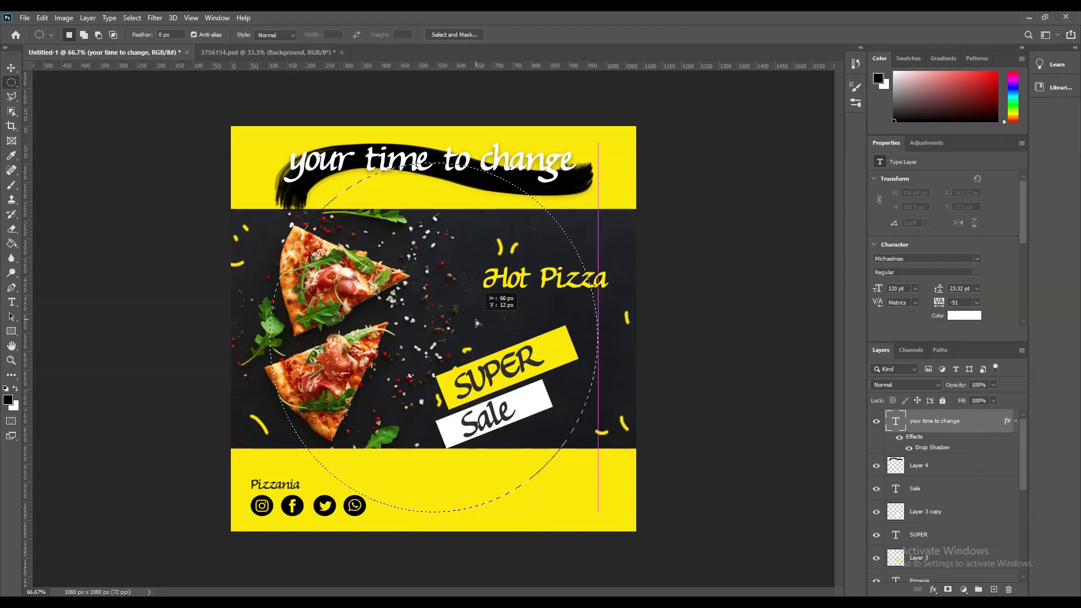
key(ctrl+shift+alt+n)
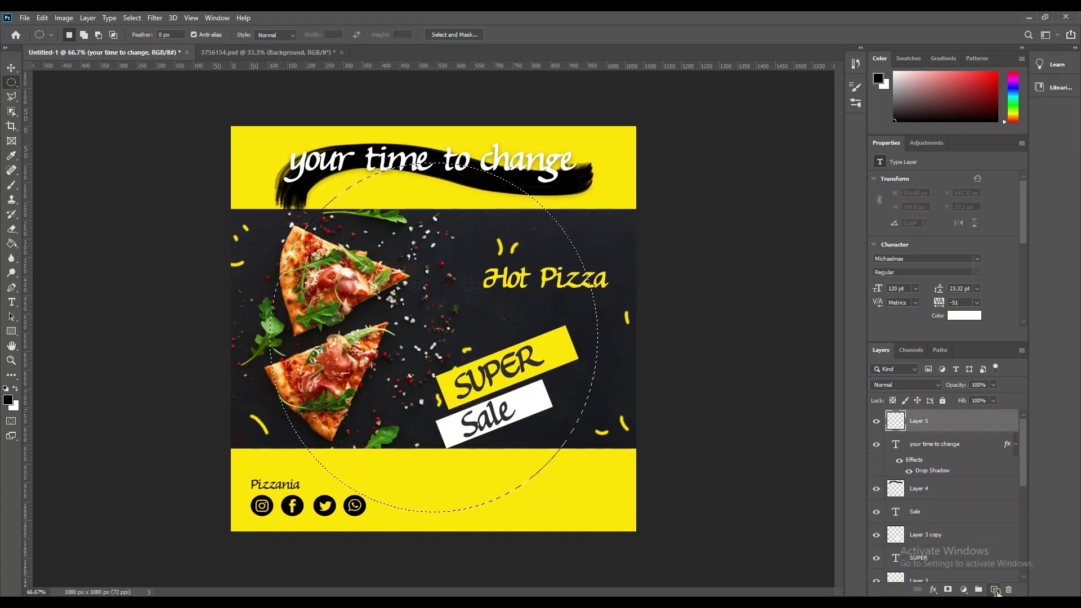
Fill the circular selection with white on the new layer and deselect.
key(x)
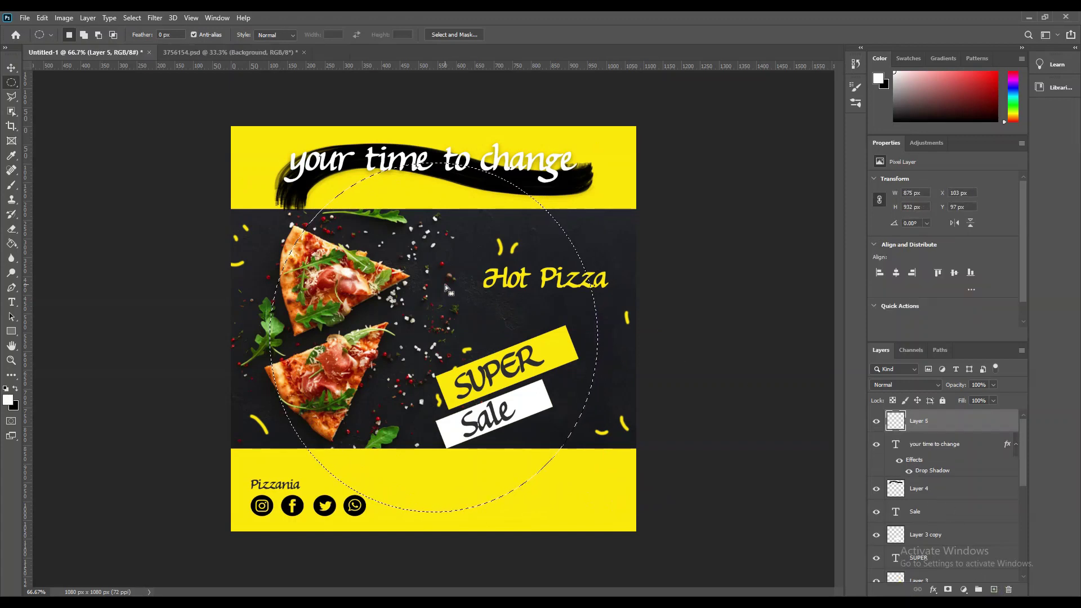
key(g)
click(458, 278)
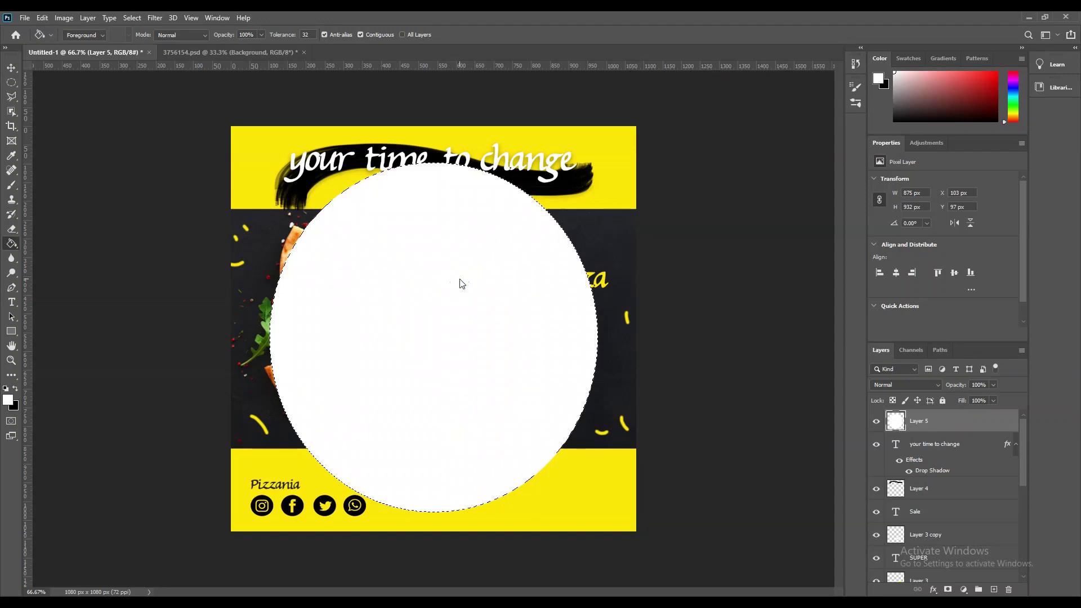
key(ctrl+d)
Soften the white circle into a glow with a 98.5-pixel Gaussian Blur.
key(v)
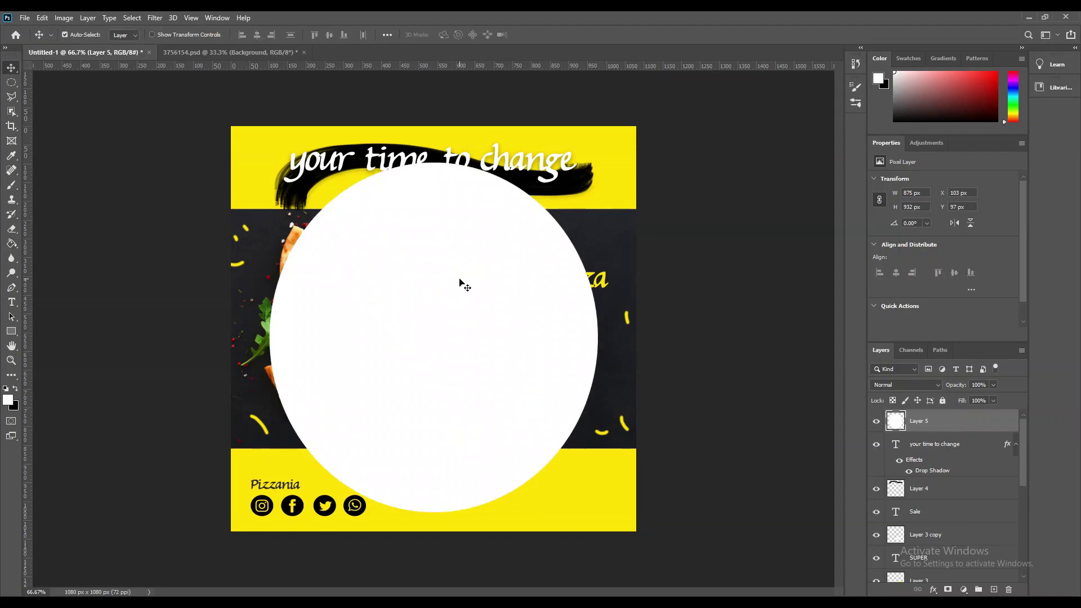
click(155, 17)
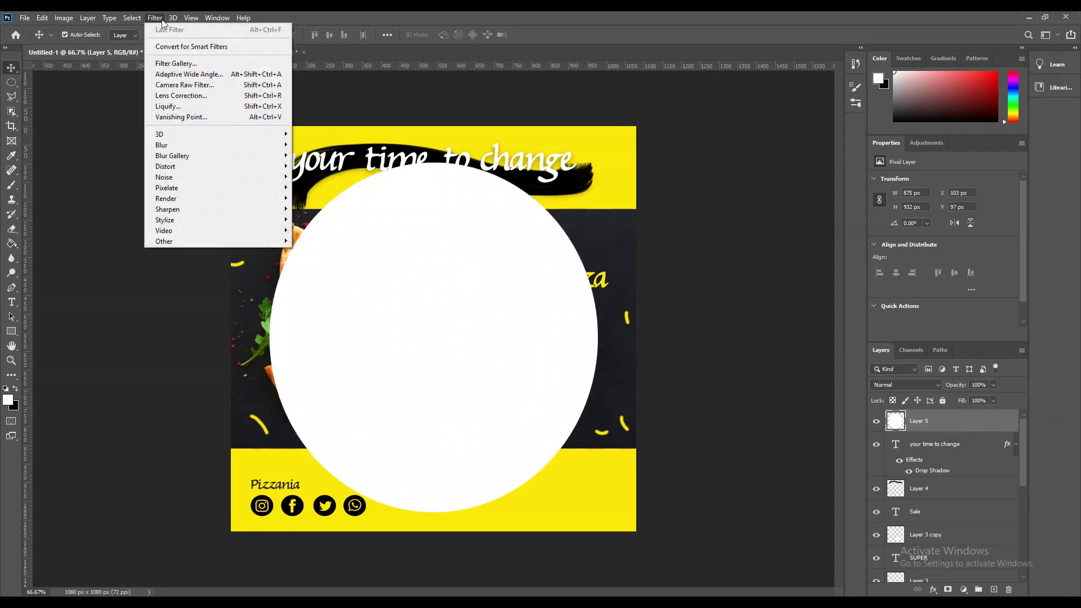
mouse_move(216, 144)
click(331, 188)
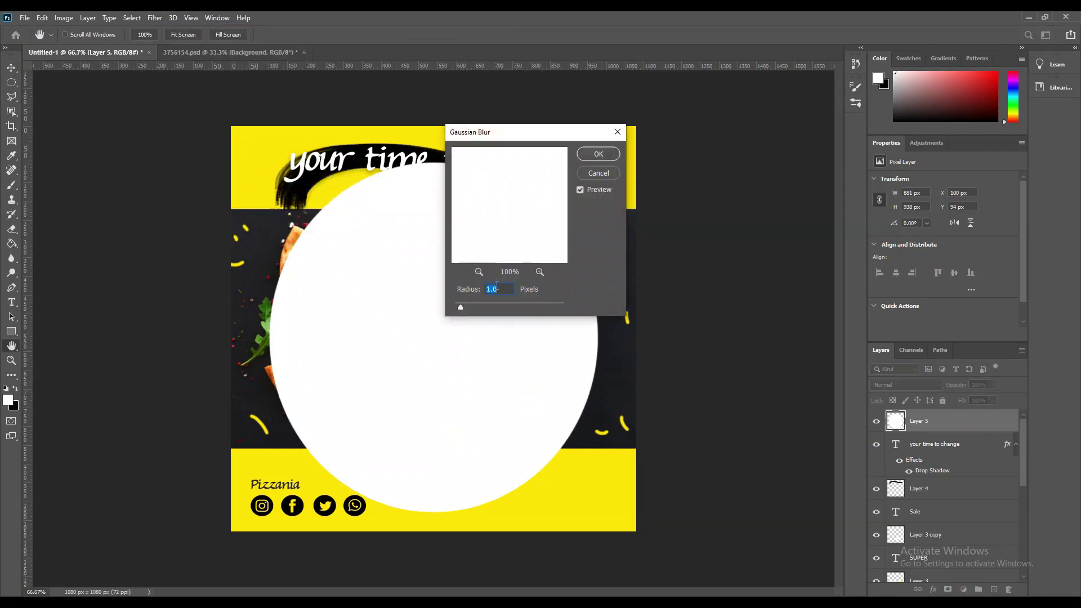
click(528, 306)
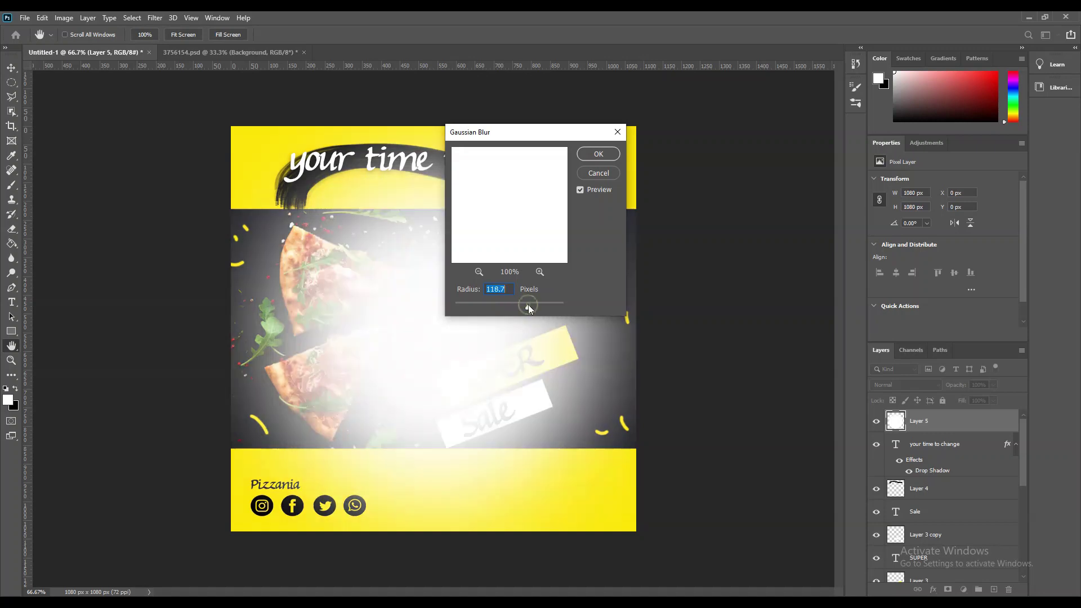
click(595, 154)
Set the glow layer to Soft Light blending and raise its opacity to 87%.
click(889, 385)
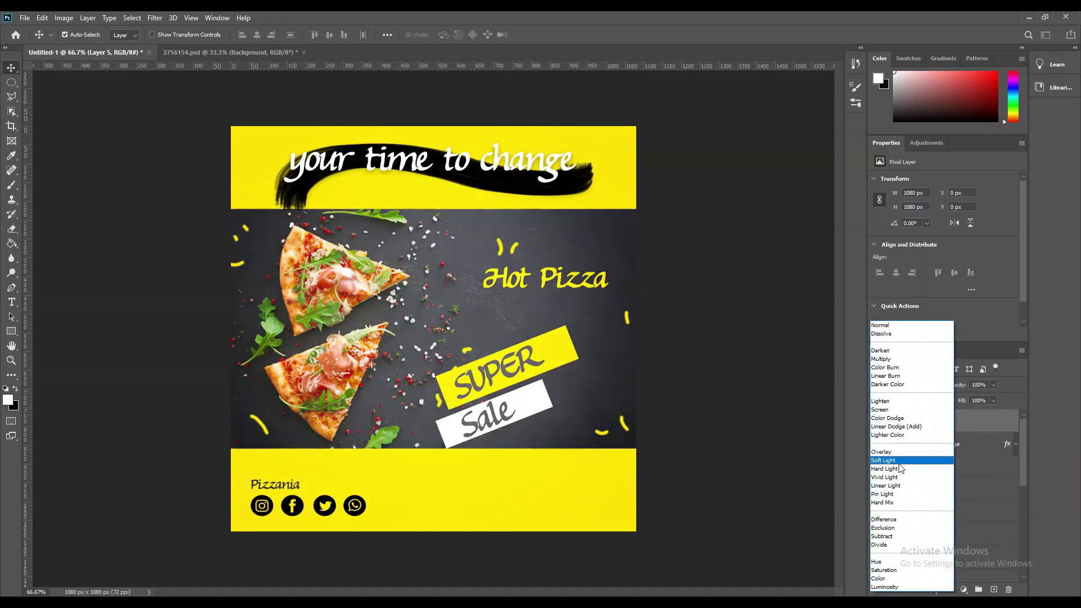
click(899, 462)
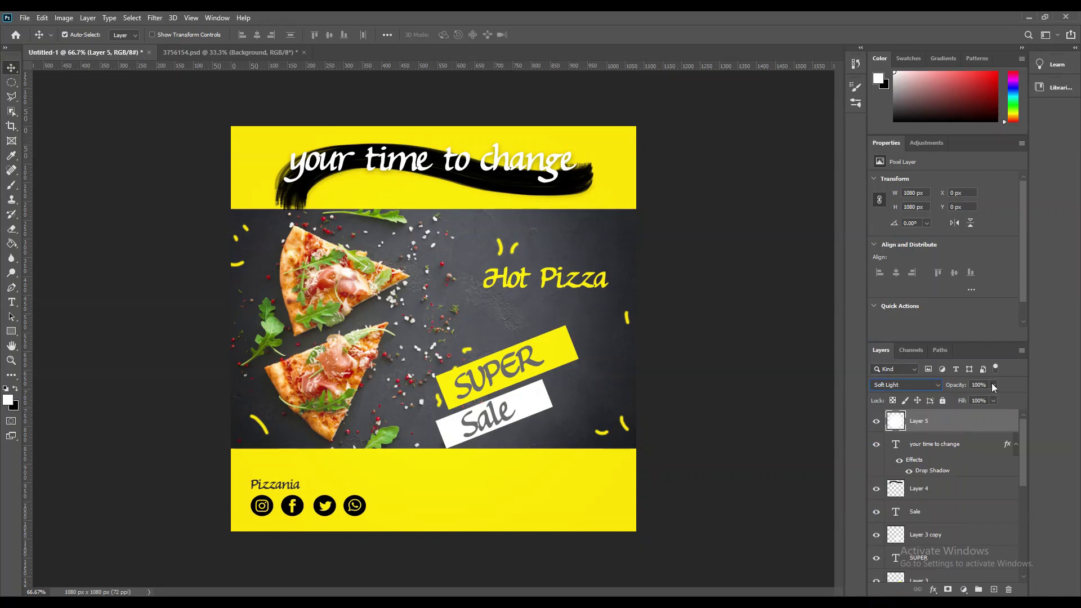
drag(971, 397, 987, 400)
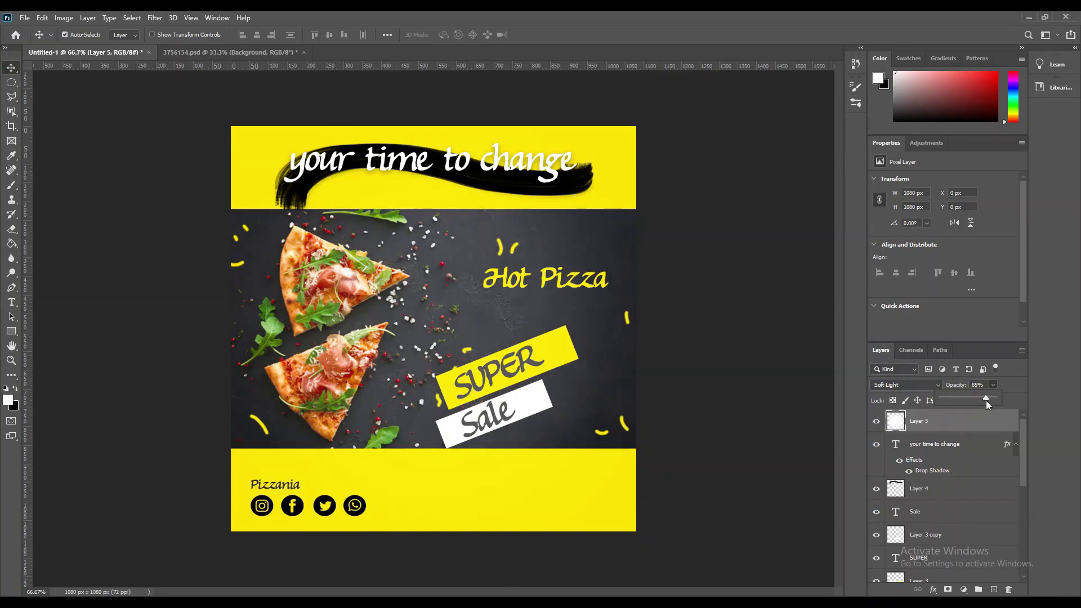
click(985, 421)
Duplicate Layer 5 and move the copy beneath the pizza photo layer.
right_click(986, 424)
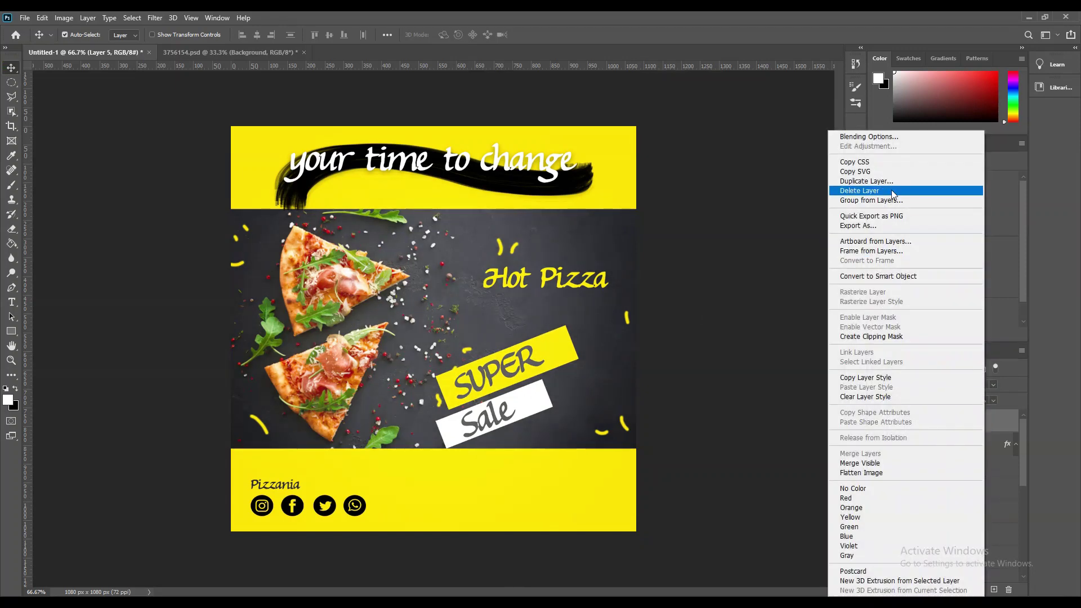
click(881, 188)
click(634, 177)
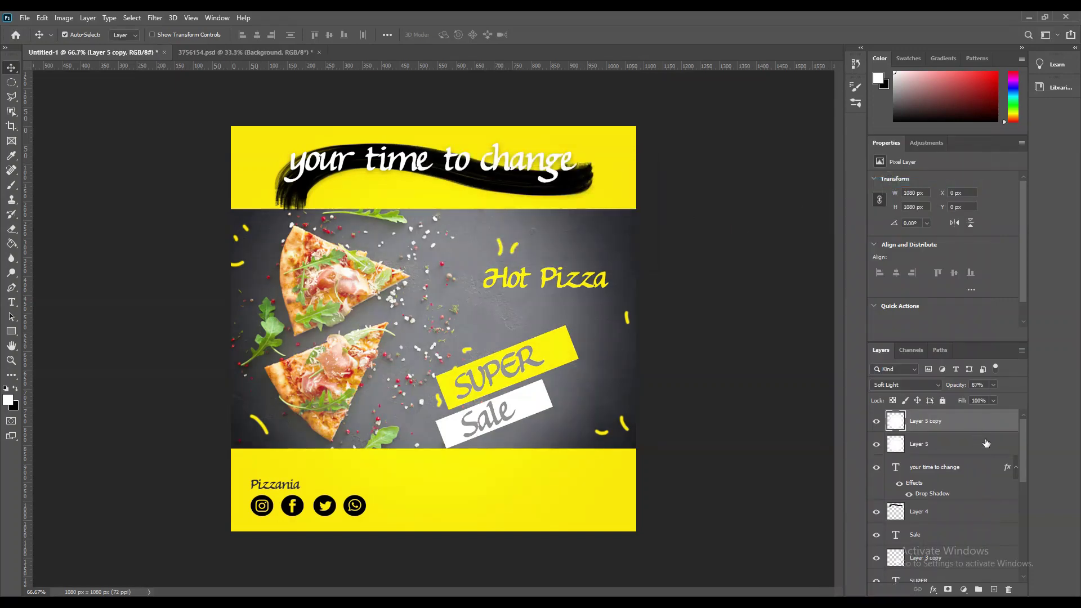
drag(975, 427, 991, 539)
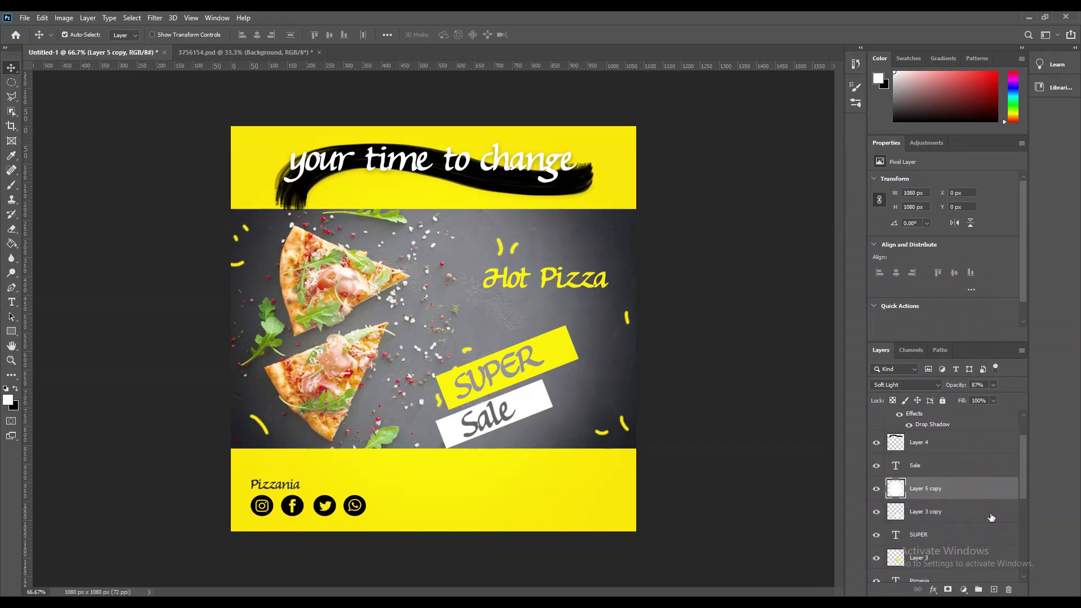
scroll(991, 517, down, 2)
drag(978, 448, 980, 542)
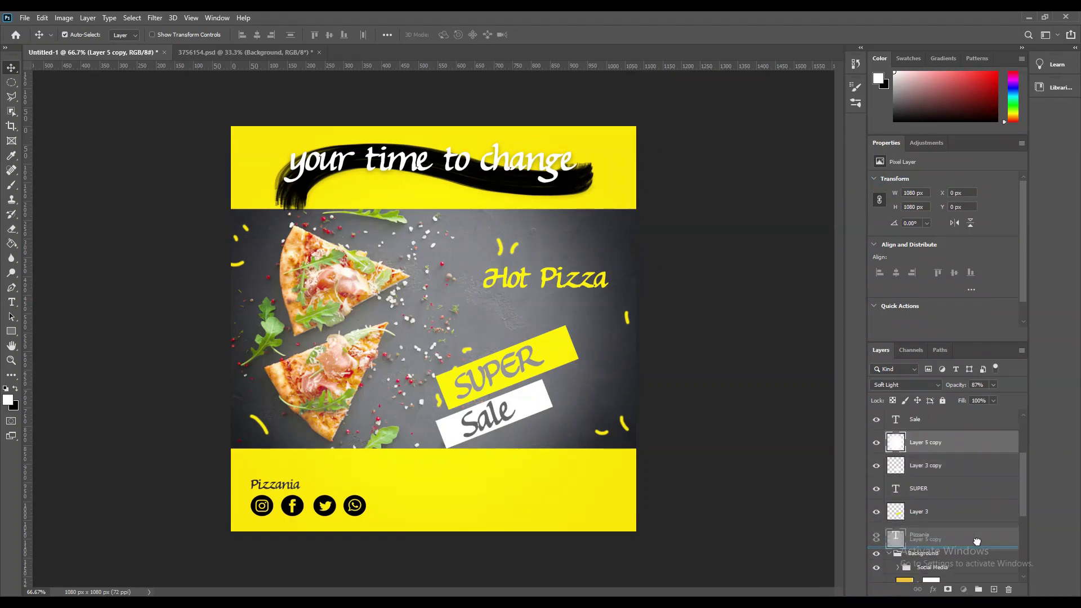
scroll(985, 518, down, 2)
drag(965, 434, 972, 551)
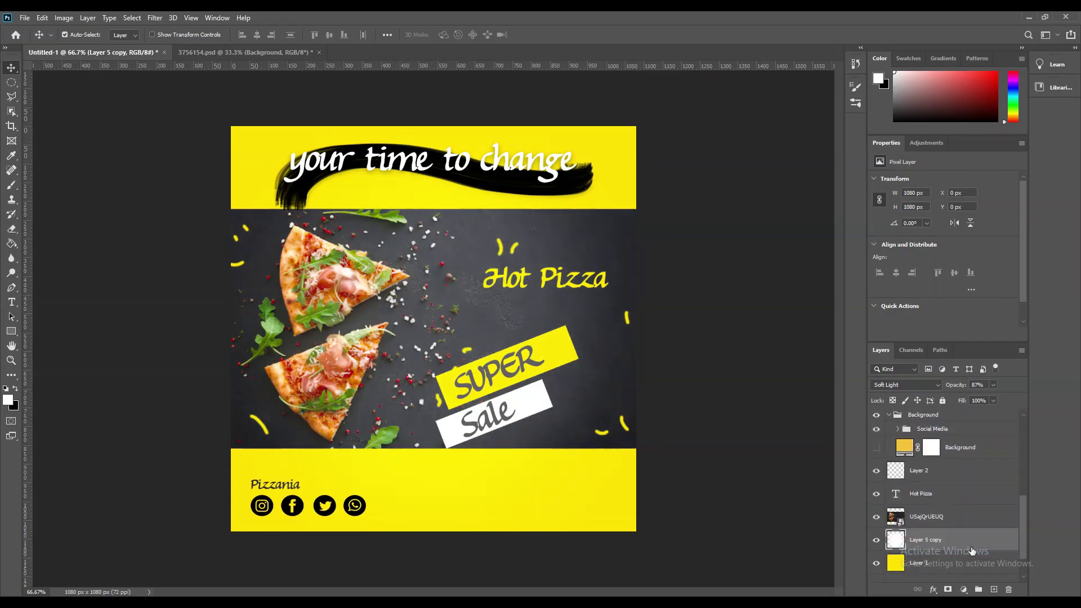
drag(972, 542, 968, 519)
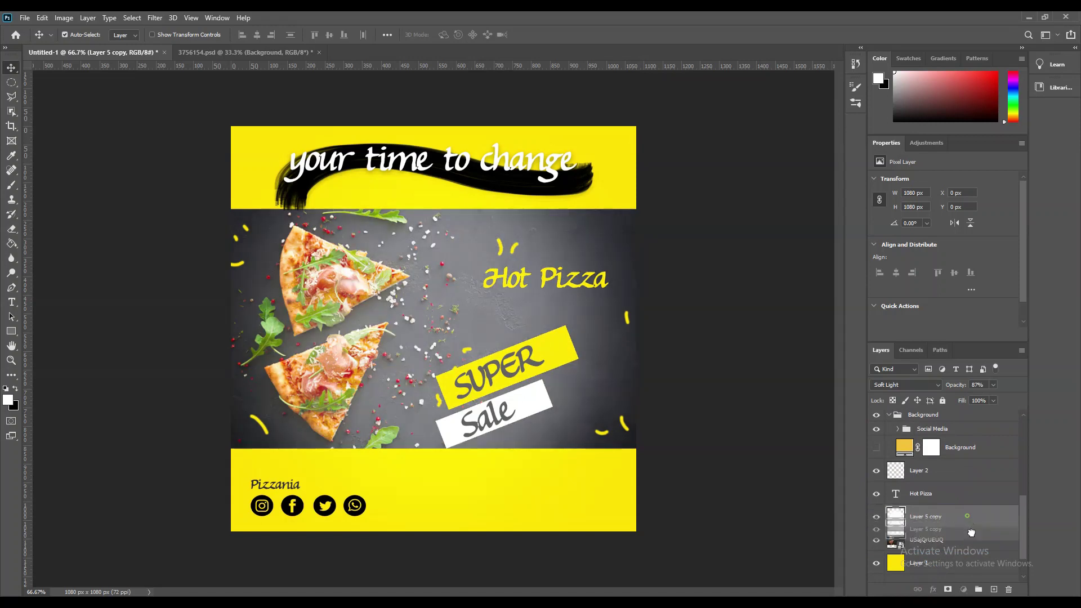
drag(968, 518, 974, 547)
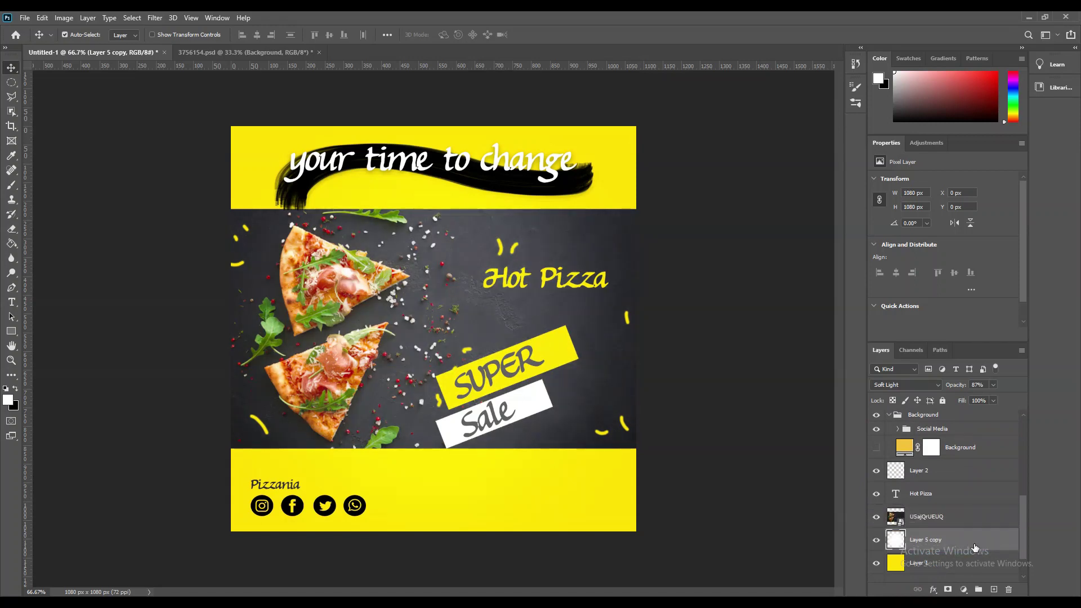
Enlarge the Layer 5 copy to about 143.4% (1549 × 1549 px) with Free Transform.
click(204, 35)
drag(634, 532, 707, 585)
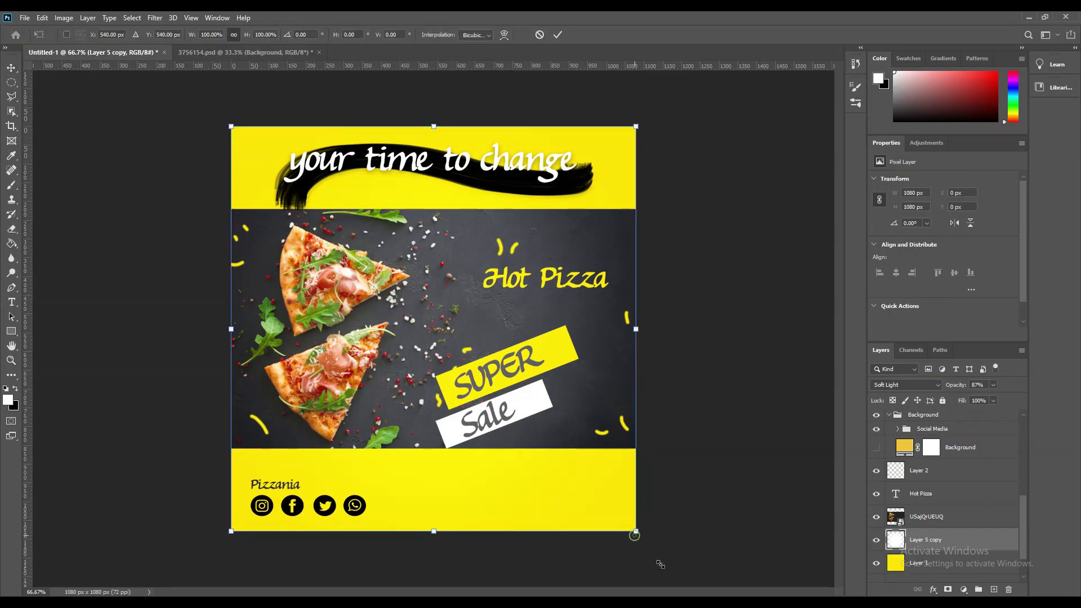
drag(232, 127, 118, 44)
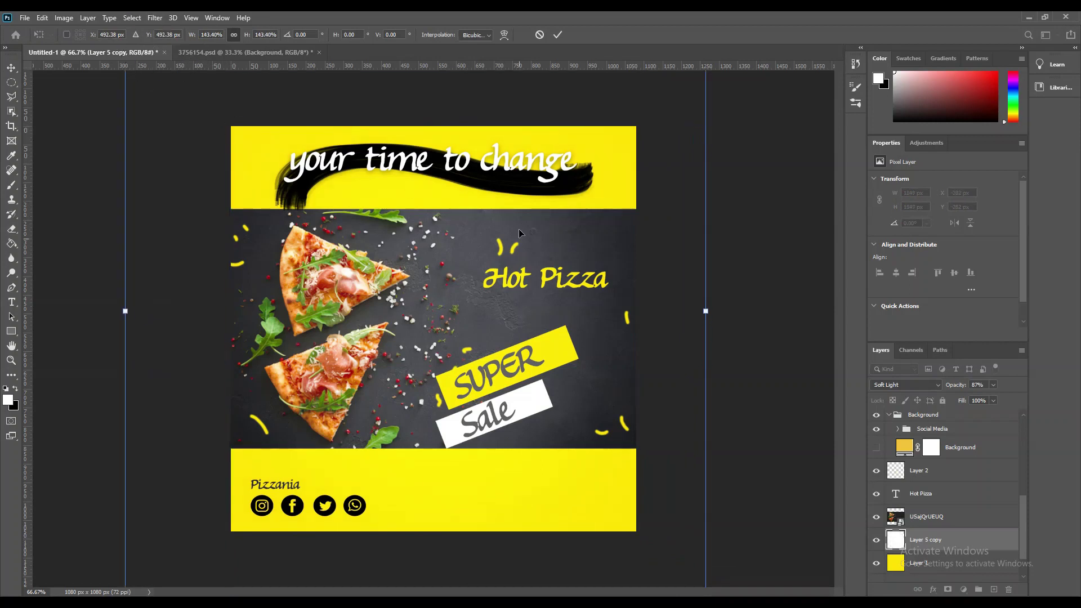
click(558, 34)
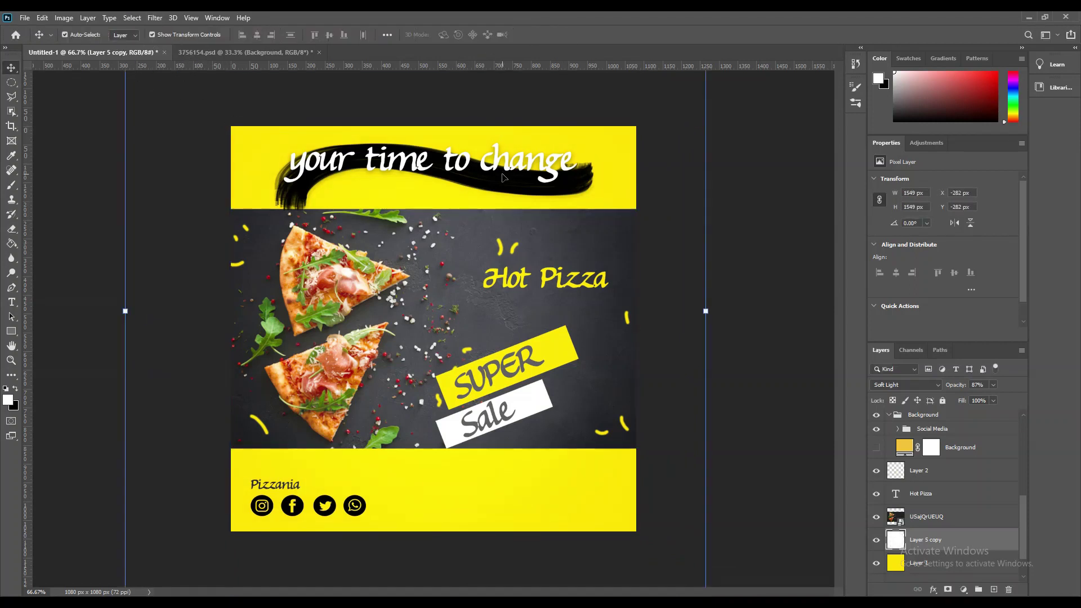
click(210, 35)
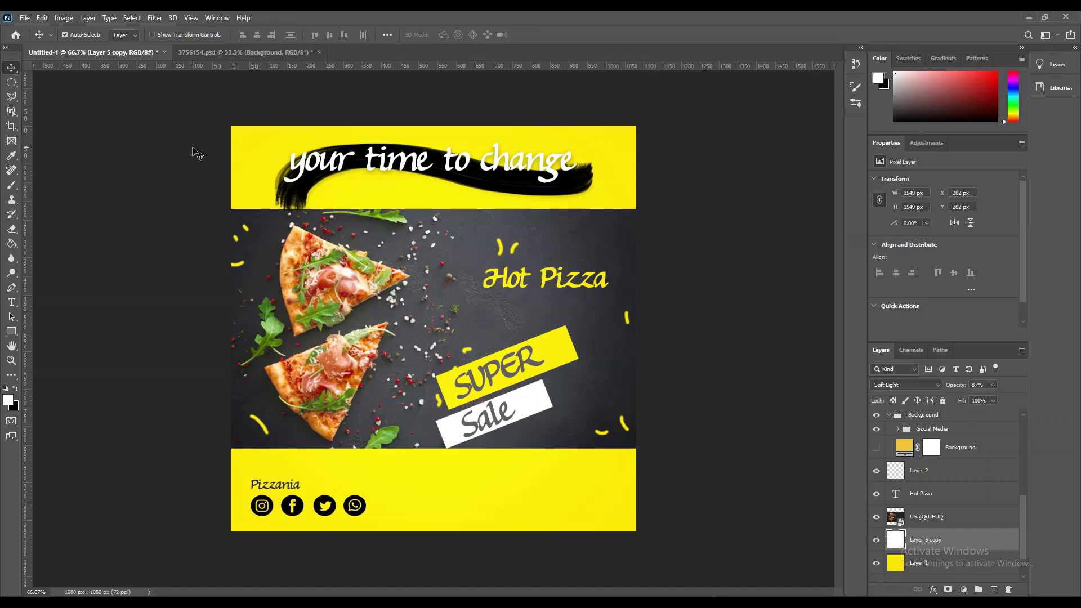
Add the phone number as a 75 pt text box on the footer's right side.
click(11, 301)
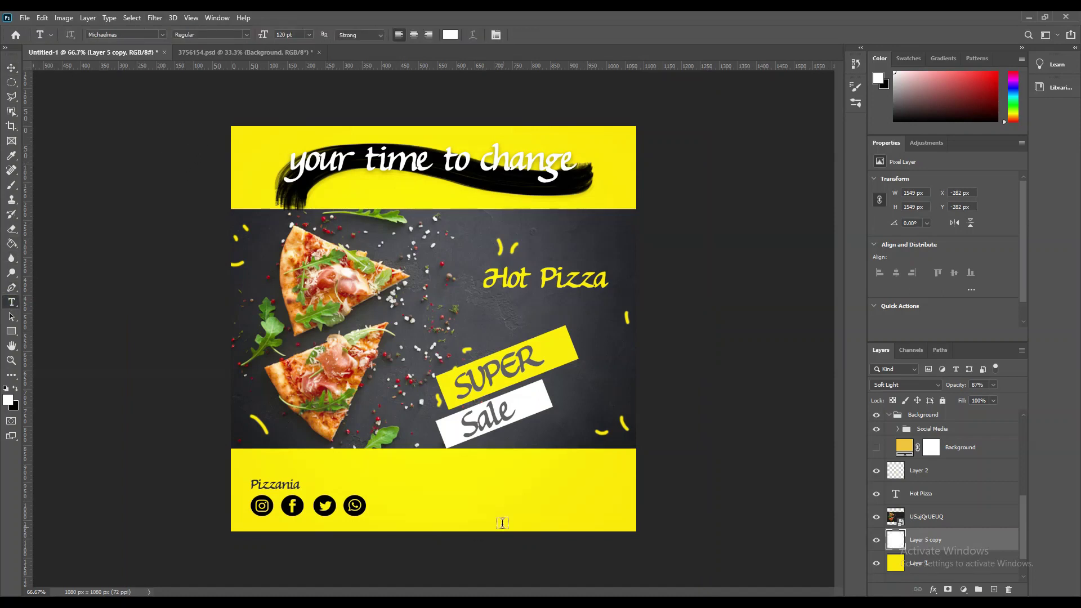
drag(465, 494, 624, 526)
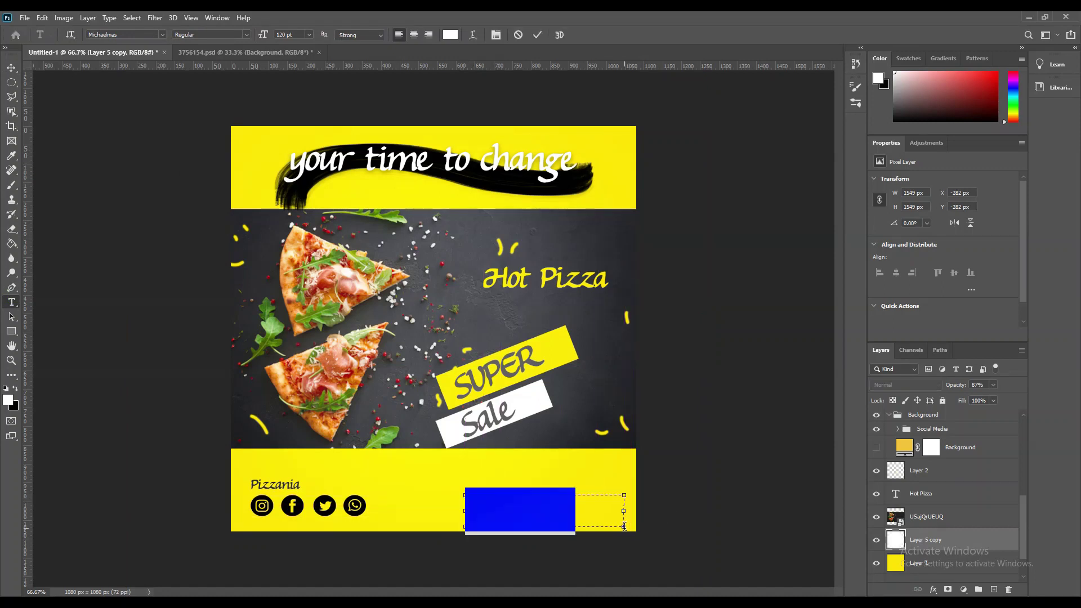
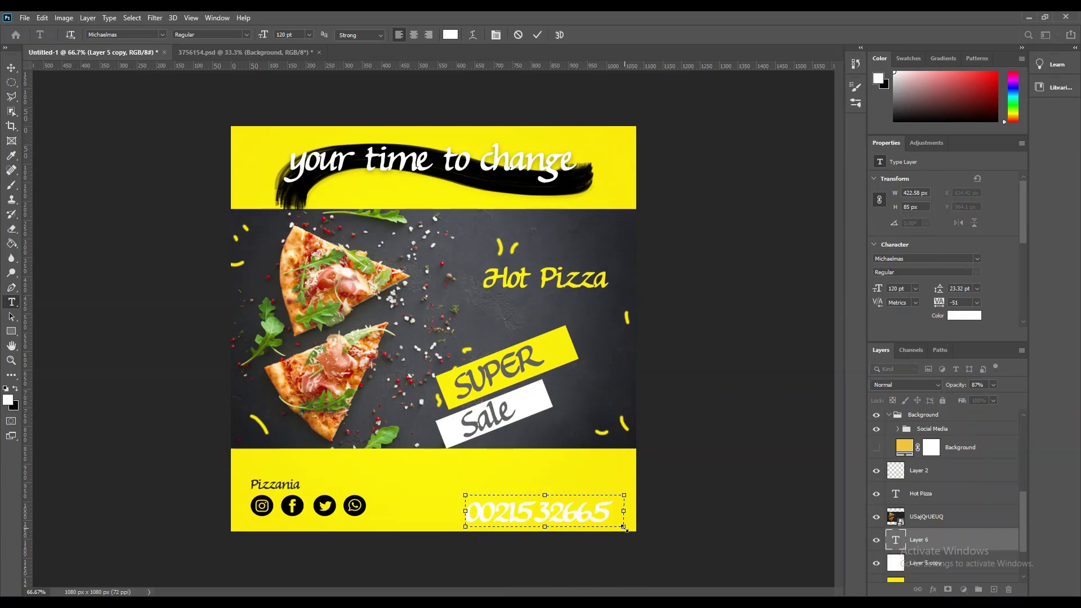
key(ctrl+a)
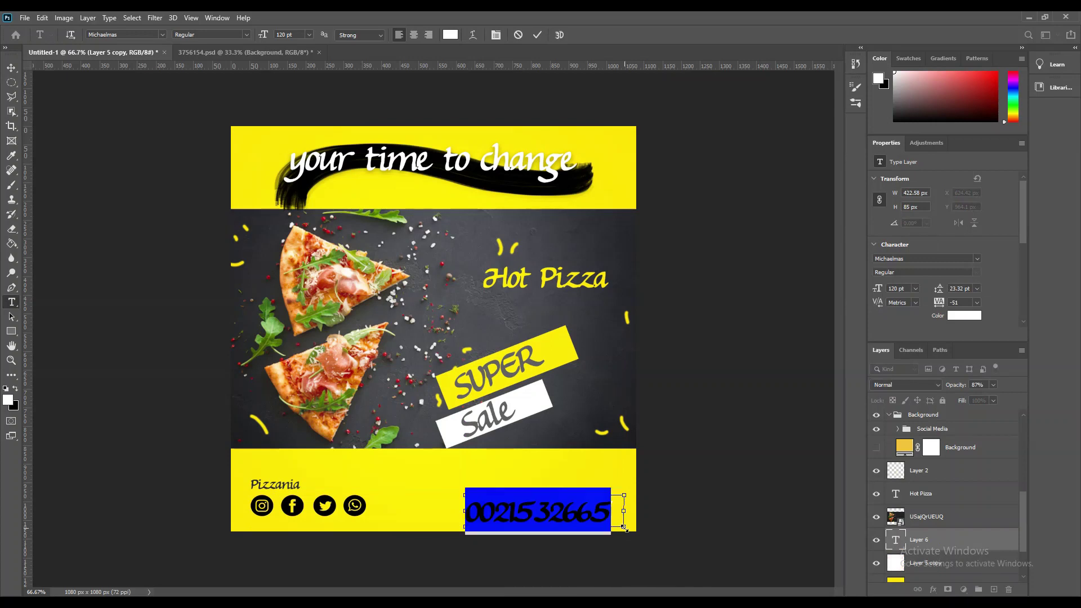
key(ctrl+shift+comma)
key(ctrl+shift+comma)
key(ctrl+shift+comma)
key(ctrl+shift+comma)
key(ctrl+shift+comma)
key(ctrl+shift+comma)
key(ctrl+shift+comma)
key(ctrl+shift+comma)
key(ctrl+shift+comma)
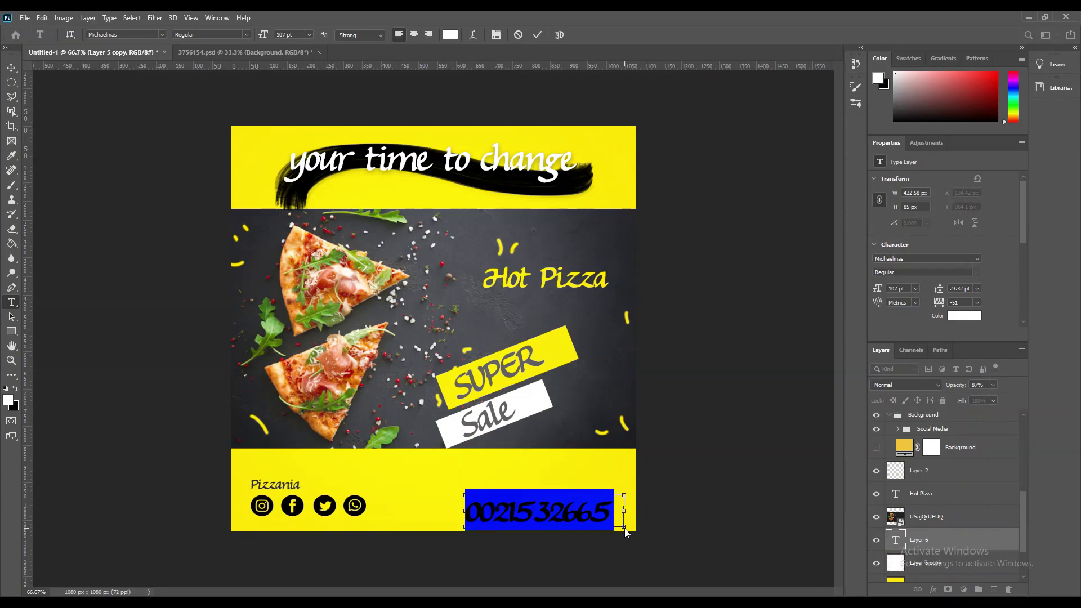
key(ctrl+shift+comma)
key(ctrl+shift+comma)
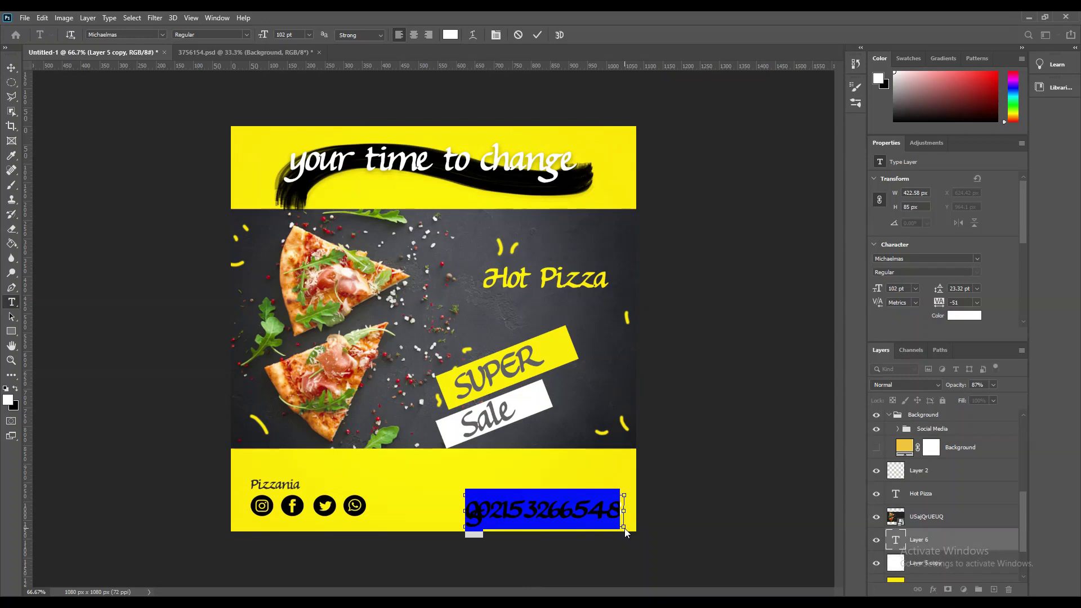
key(ctrl+shift+comma)
key(ctrl+shift+comma)
key(ctrl+shift+comma)
key(ctrl+shift+comma)
key(ctrl+shift+comma)
key(ctrl+shift+comma)
key(ctrl+shift+comma)
key(ctrl+shift+comma)
key(ctrl+shift+comma)
key(ctrl+shift+comma)
key(ctrl+shift+comma)
key(ctrl+shift+comma)
key(ctrl+shift+comma)
key(ctrl+shift+comma)
key(ctrl+shift+comma)
key(ctrl+shift+comma)
key(ctrl+shift+comma)
key(ctrl+shift+comma)
key(ctrl+shift+comma)
key(ctrl+shift+comma)
key(ctrl+shift+comma)
key(ctrl+shift+comma)
key(ctrl+shift+comma)
key(ctrl+shift+comma)
key(ctrl+shift+comma)
key(ctrl+shift+comma)
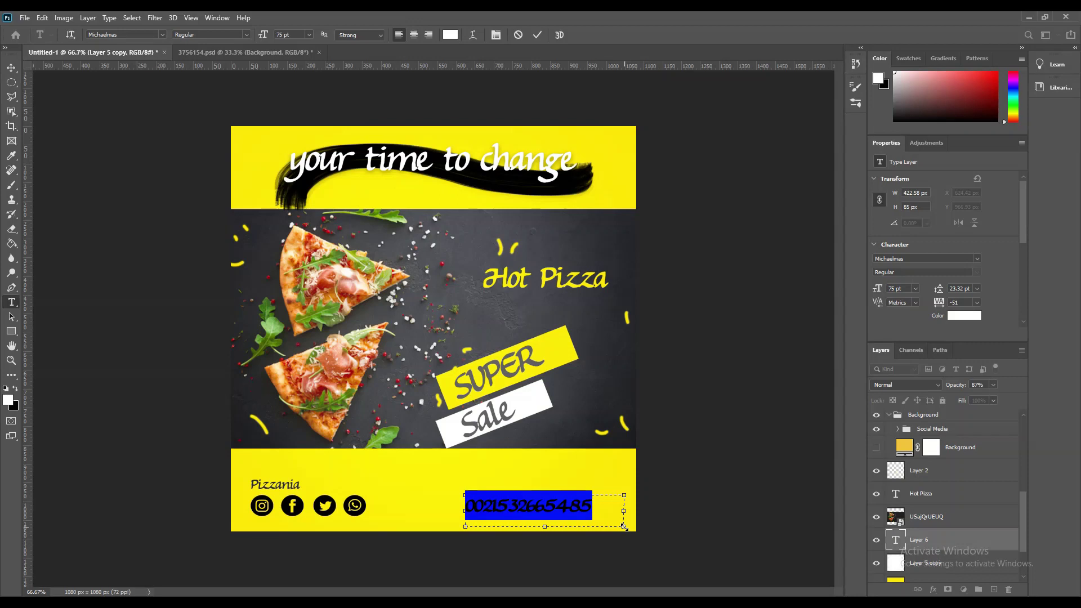
click(11, 68)
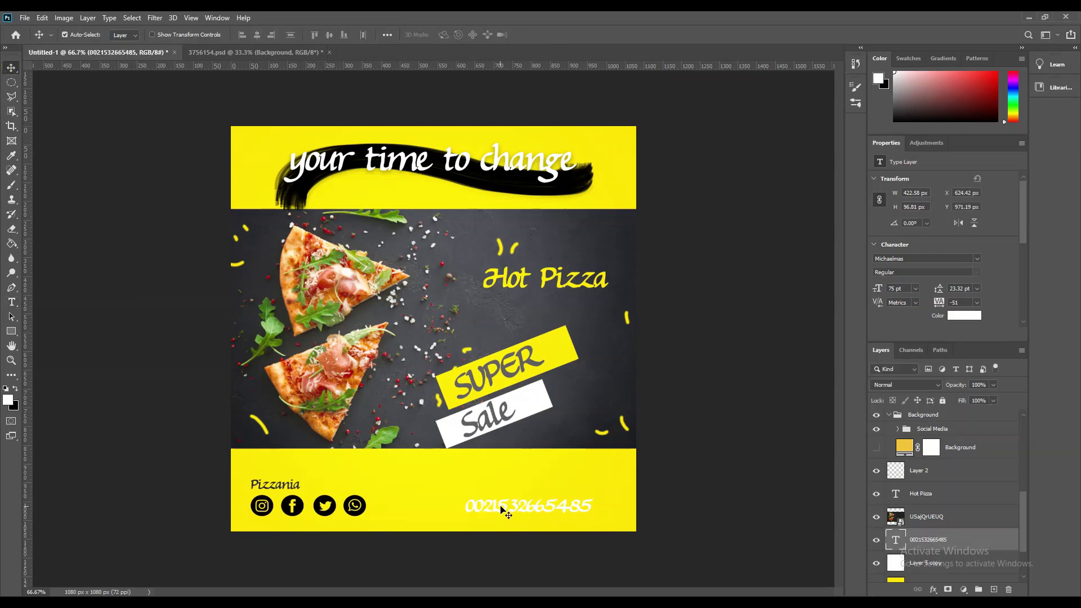
Nudge the white glow layer about 5 px to the right.
drag(501, 505, 511, 506)
key(ctrl+z)
drag(517, 510, 519, 510)
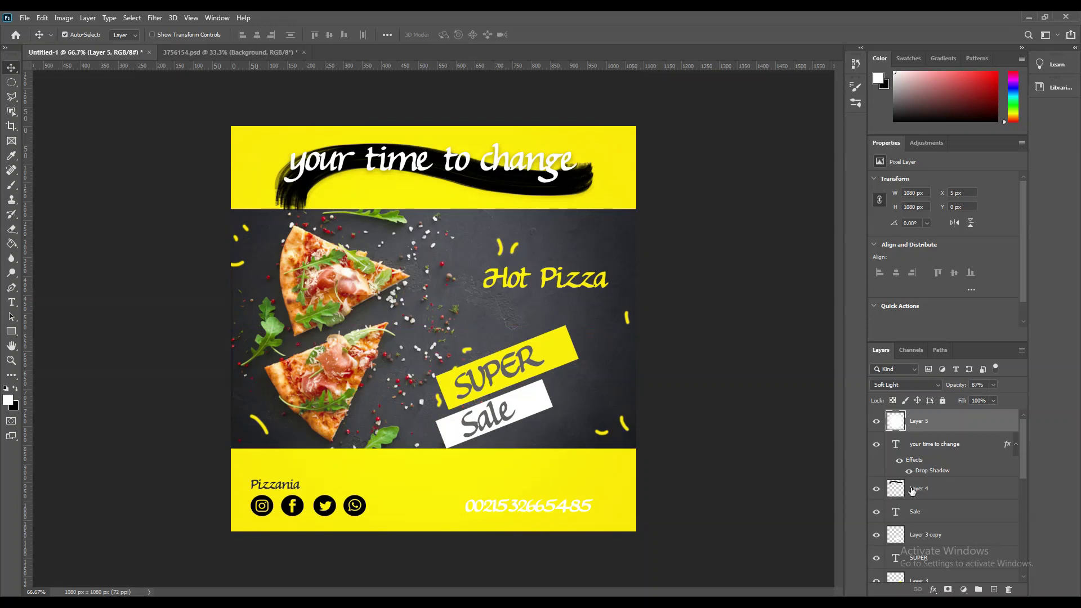
Compare the design with the white glow hidden, then lower its opacity to 36%.
click(876, 421)
click(876, 421)
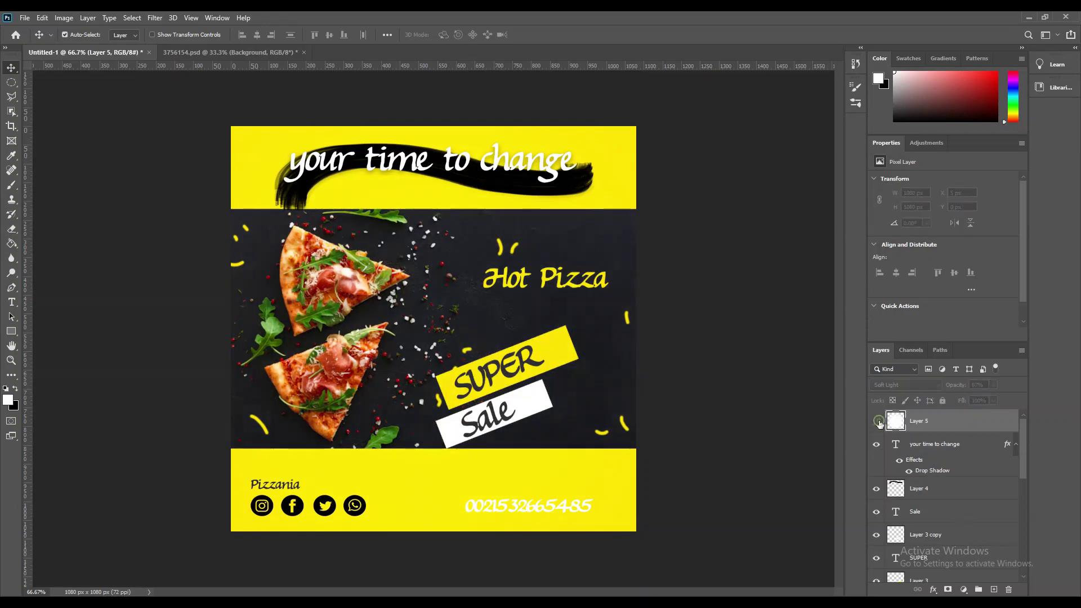
click(877, 421)
click(877, 422)
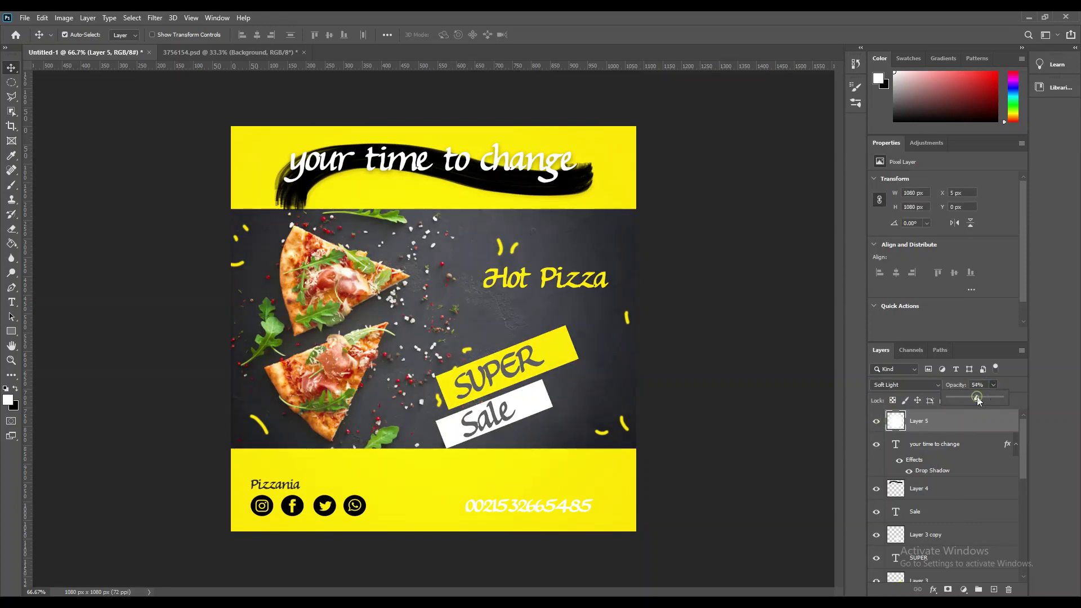
drag(977, 400, 967, 400)
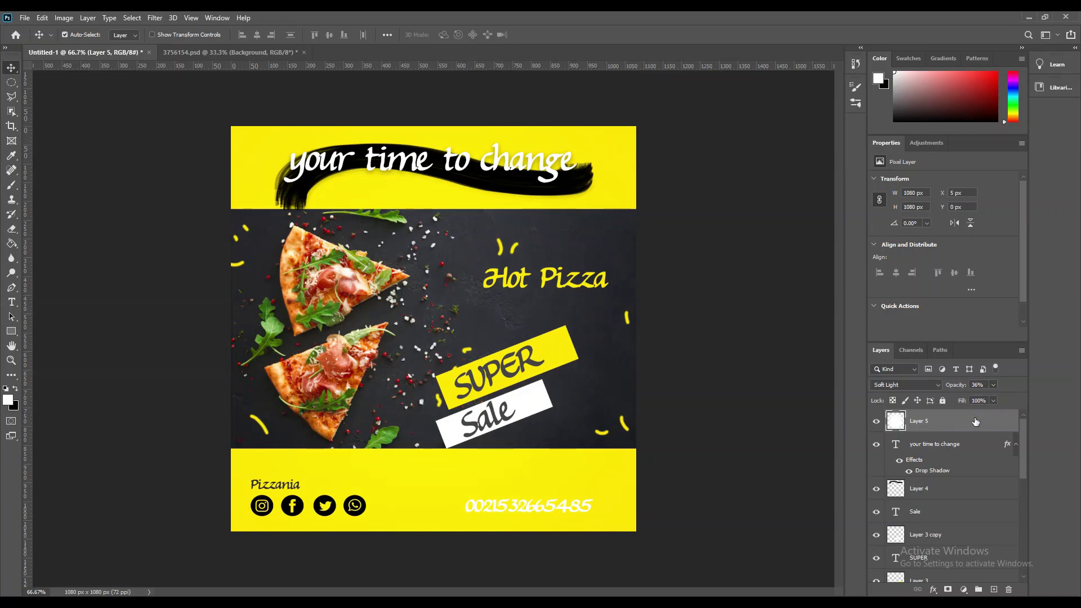
Bring the phone-number layer to the top of the stack and shift it right.
drag(1020, 444, 1025, 545)
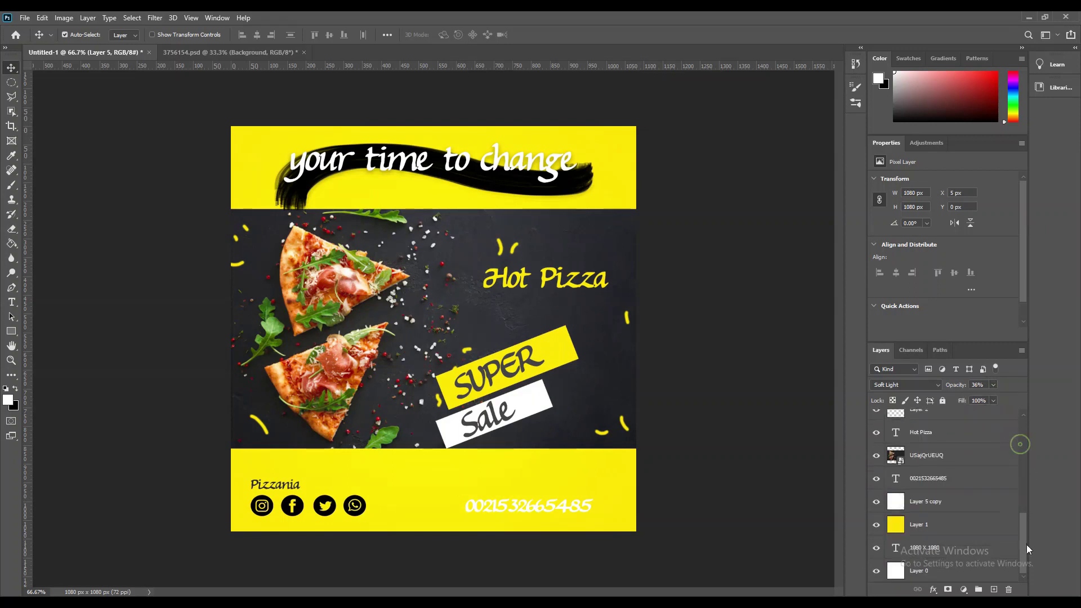
click(949, 465)
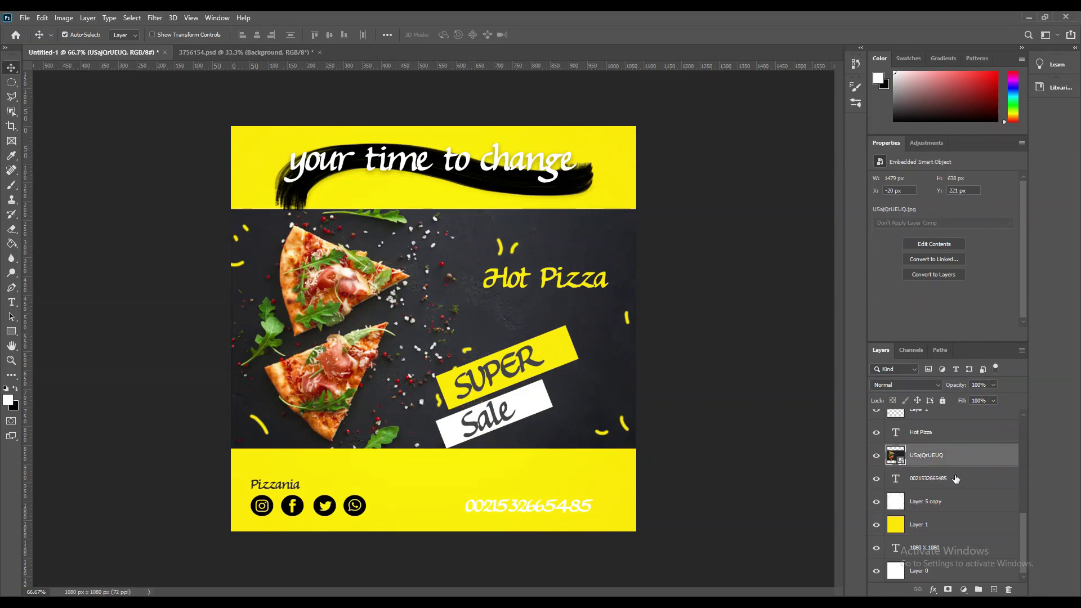
click(963, 480)
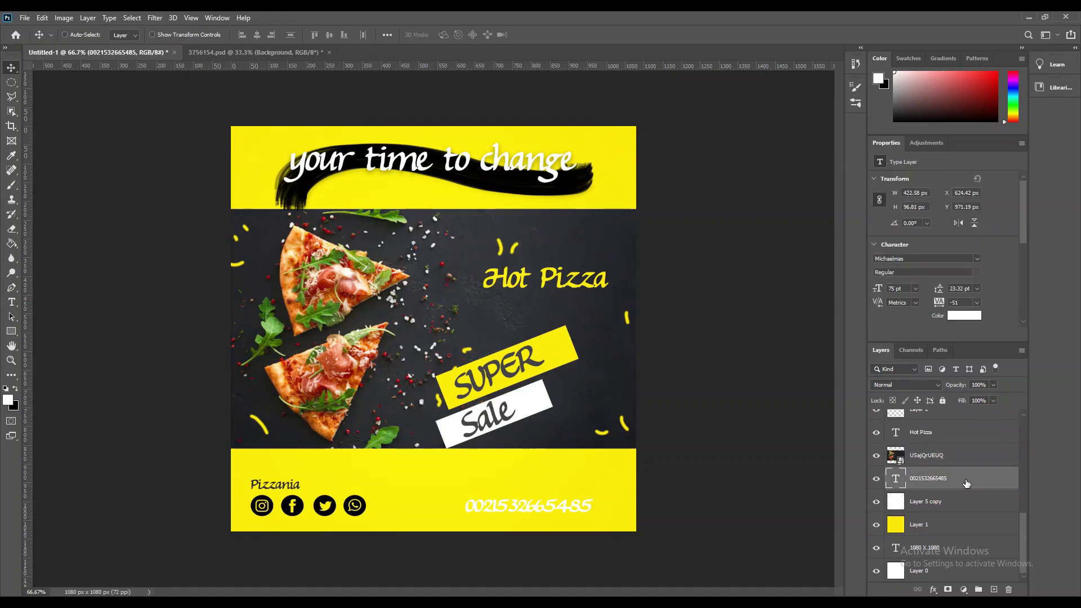
key(ctrl+shift+bracketright)
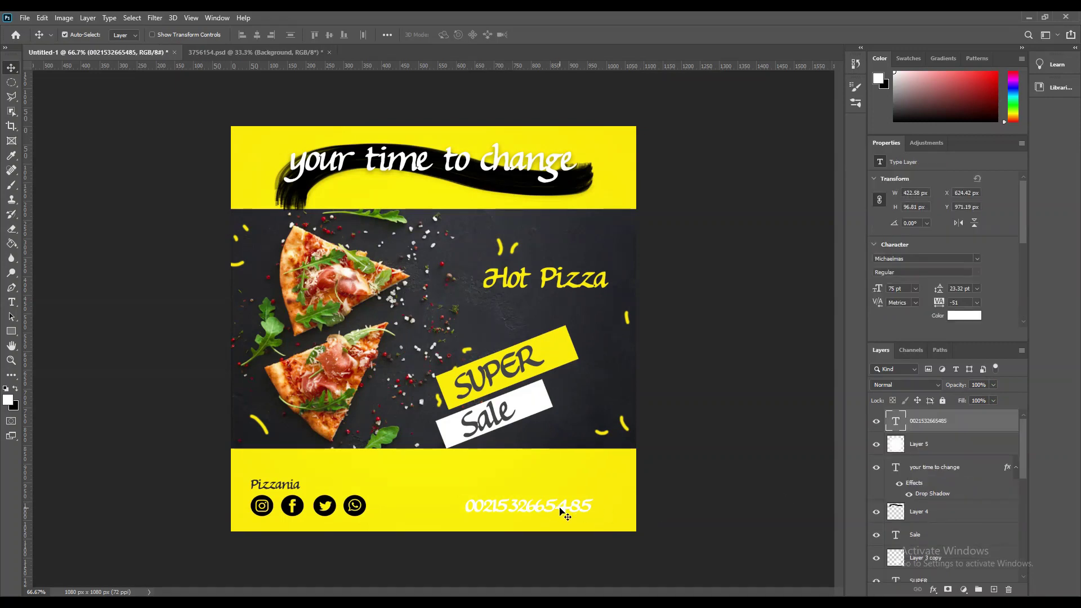
drag(563, 510, 585, 508)
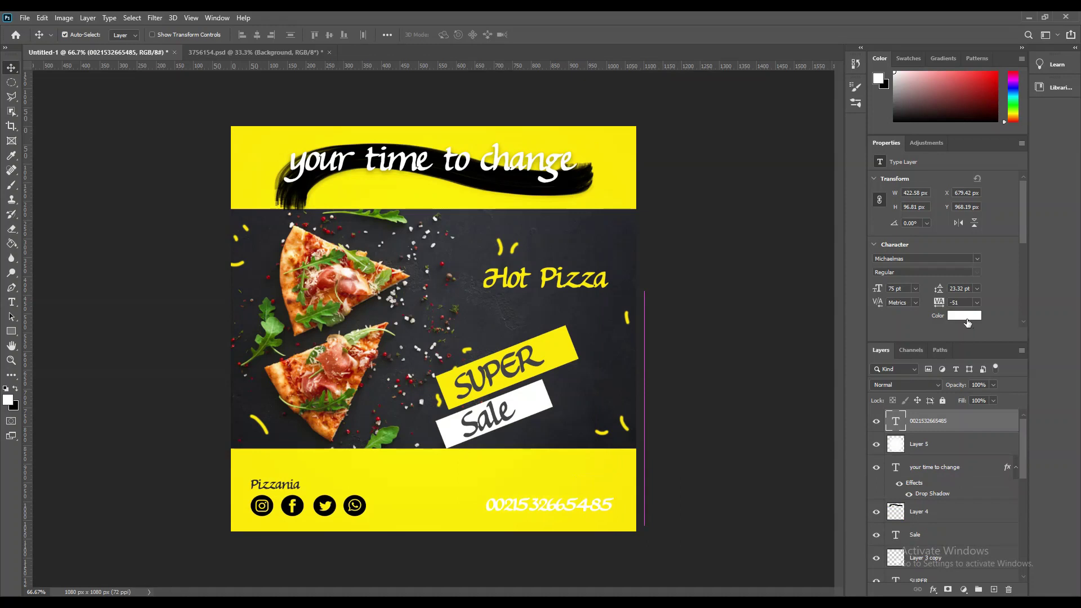
Recolour the footer phone number to dark grey #4e4e4e.
click(964, 315)
drag(492, 286, 470, 325)
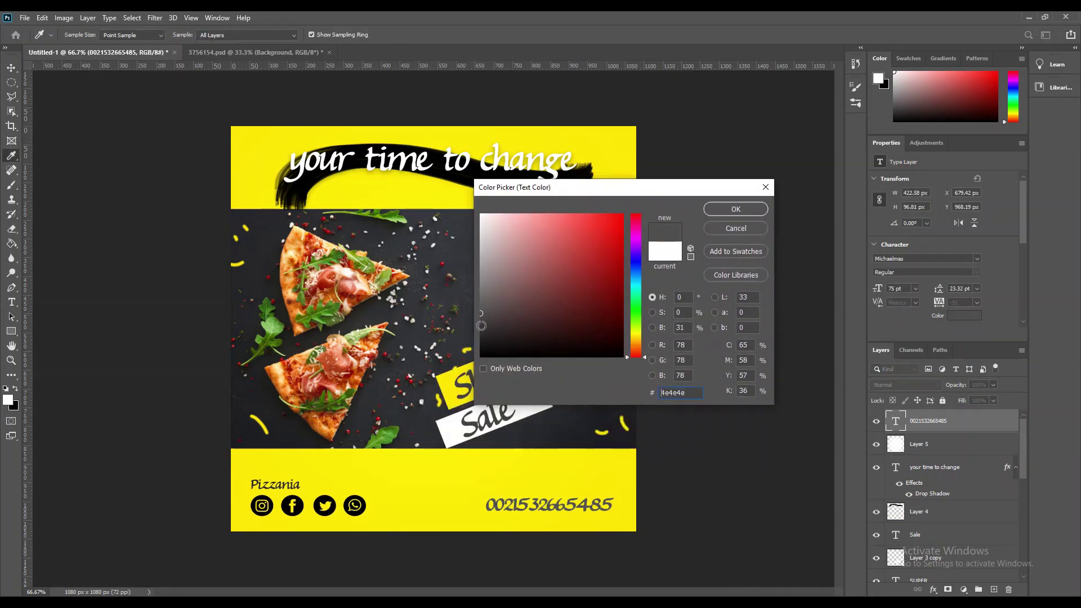
click(722, 211)
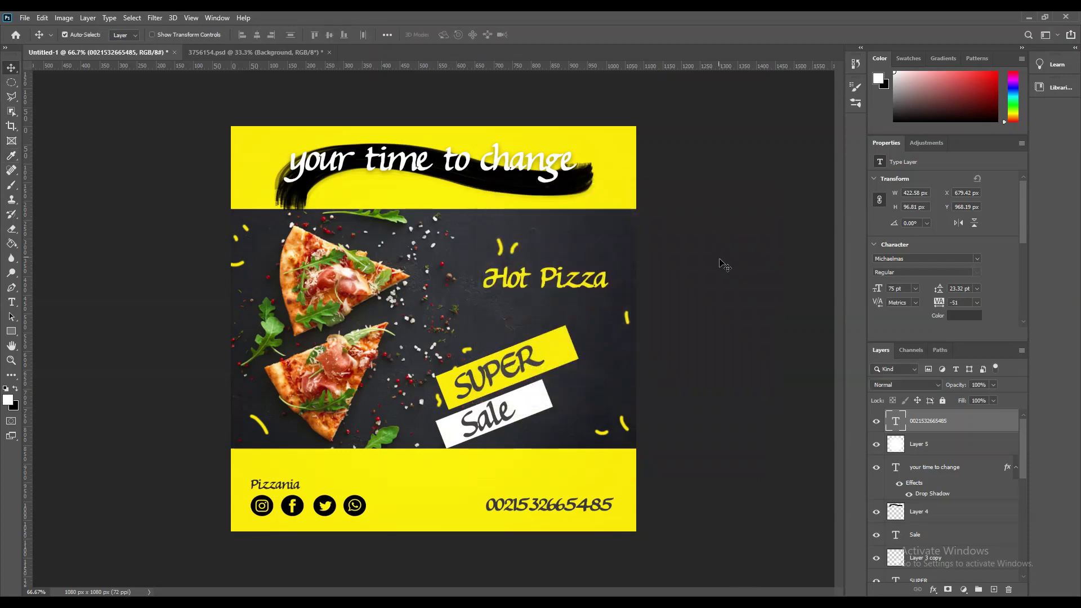